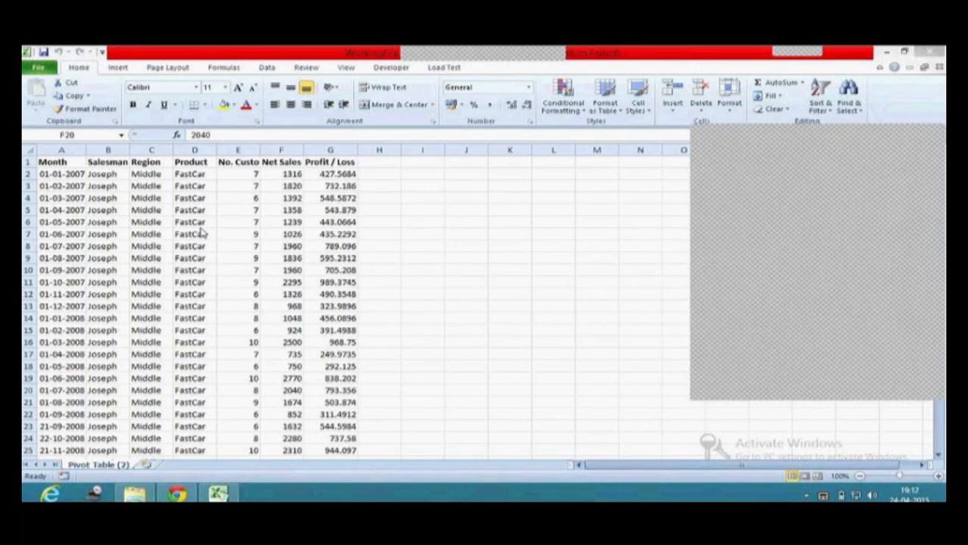
# Examine the sales records by month, salesman, region and product throughout the Pivot Table (2) sheet.
pyautogui.click(238, 288)
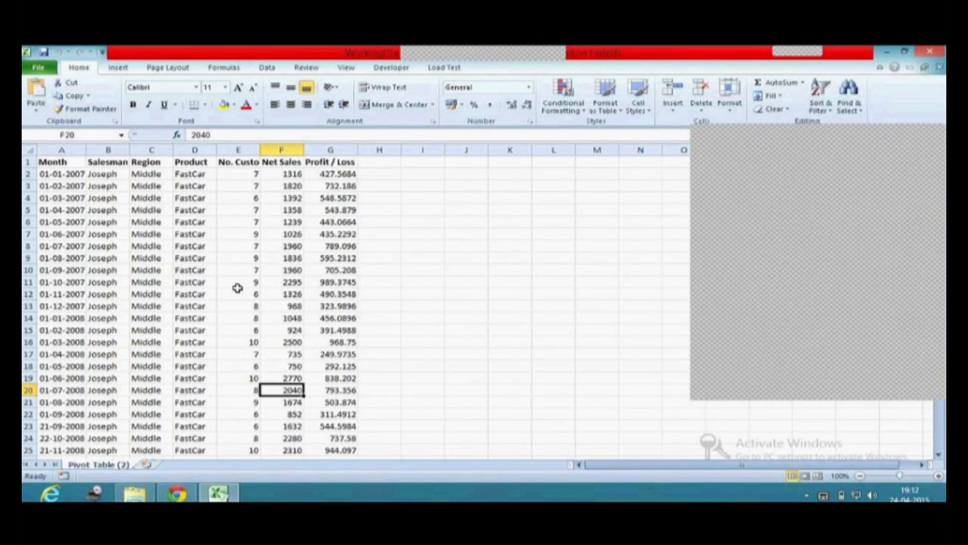
pyautogui.click(568, 356)
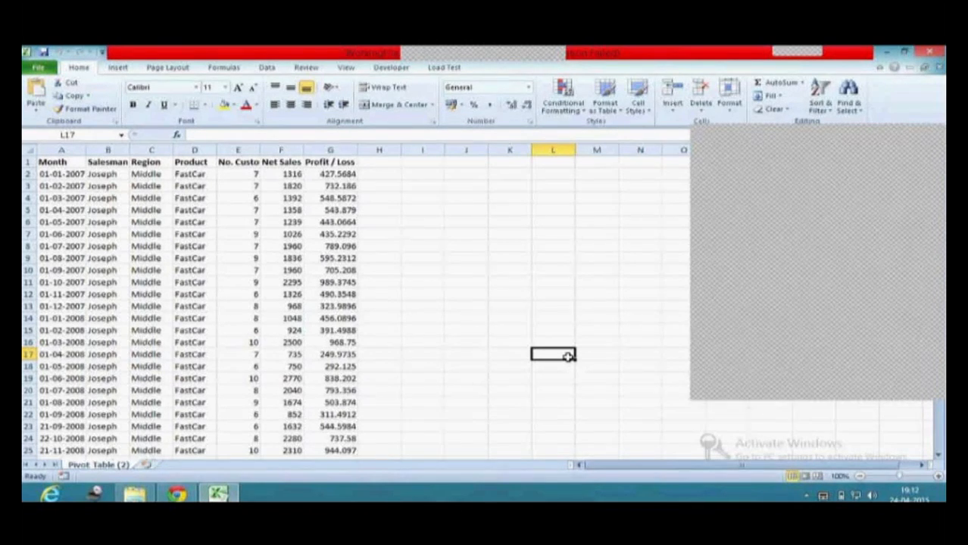
pyautogui.click(193, 379)
pyautogui.scroll(-6, 195, 380)
pyautogui.scroll(-20, 196, 379)
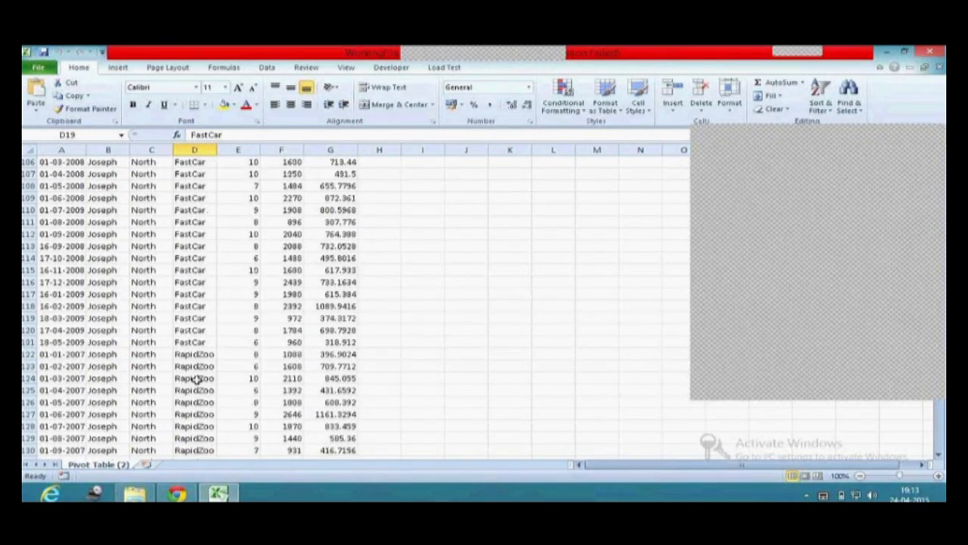
pyautogui.scroll(-20, 195, 379)
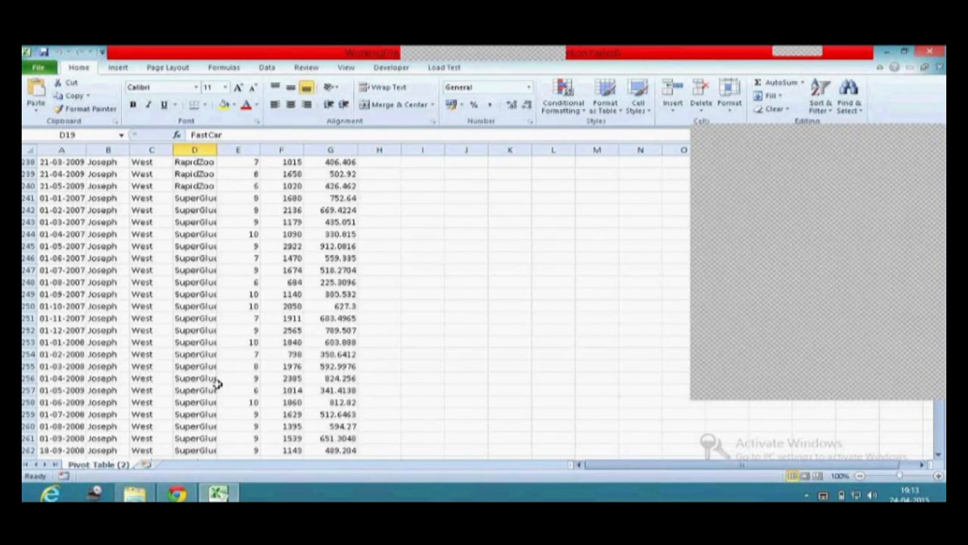
pyautogui.scroll(-20, 220, 383)
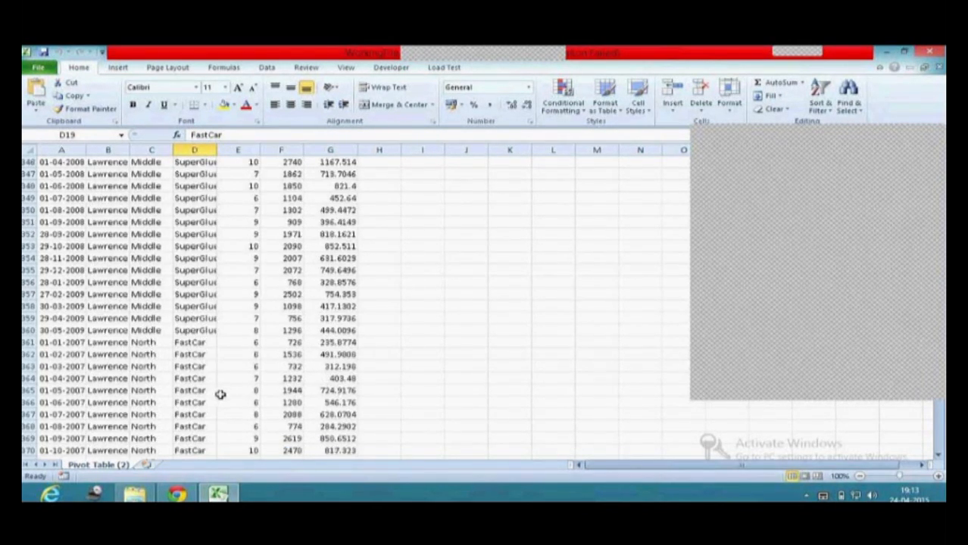
pyautogui.click(210, 376)
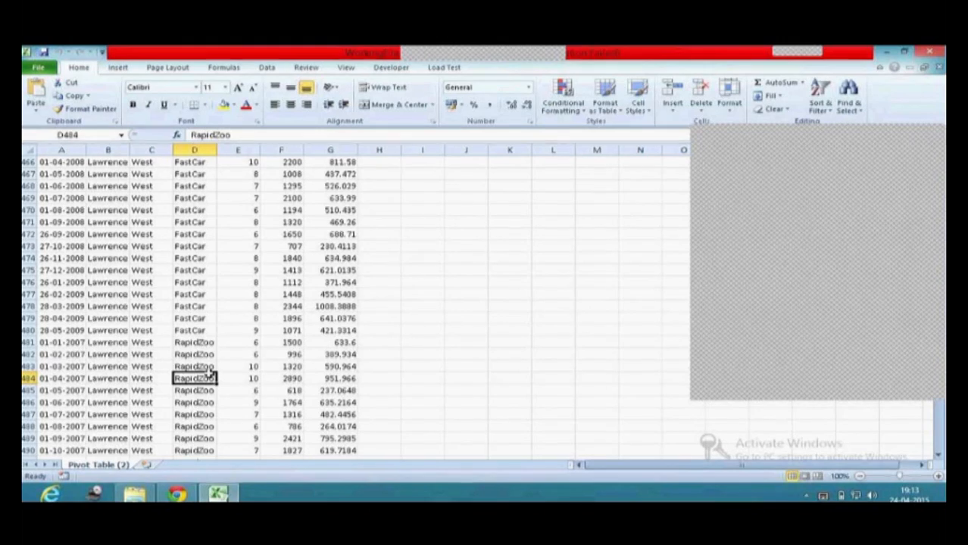
pyautogui.scroll(20, 210, 375)
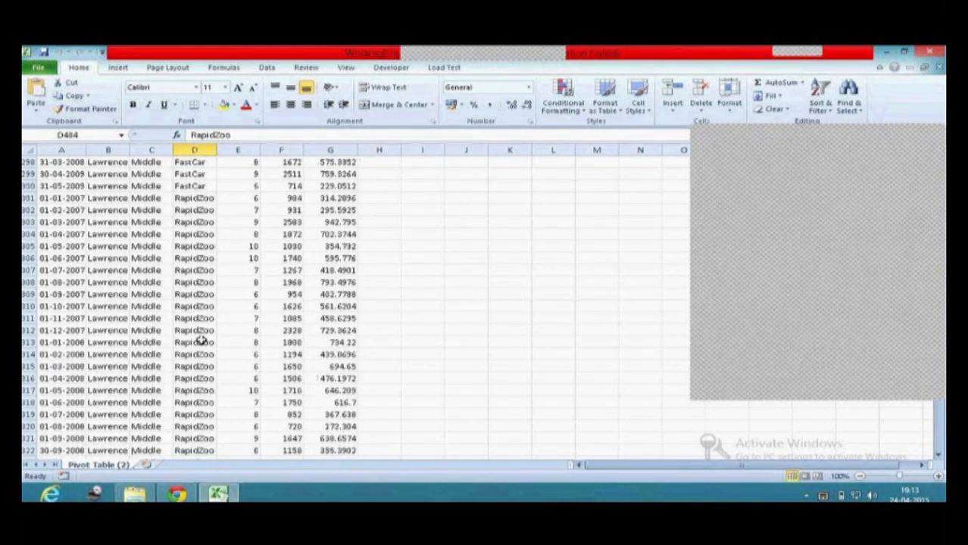
pyautogui.scroll(20, 201, 341)
pyautogui.scroll(20, 201, 341)
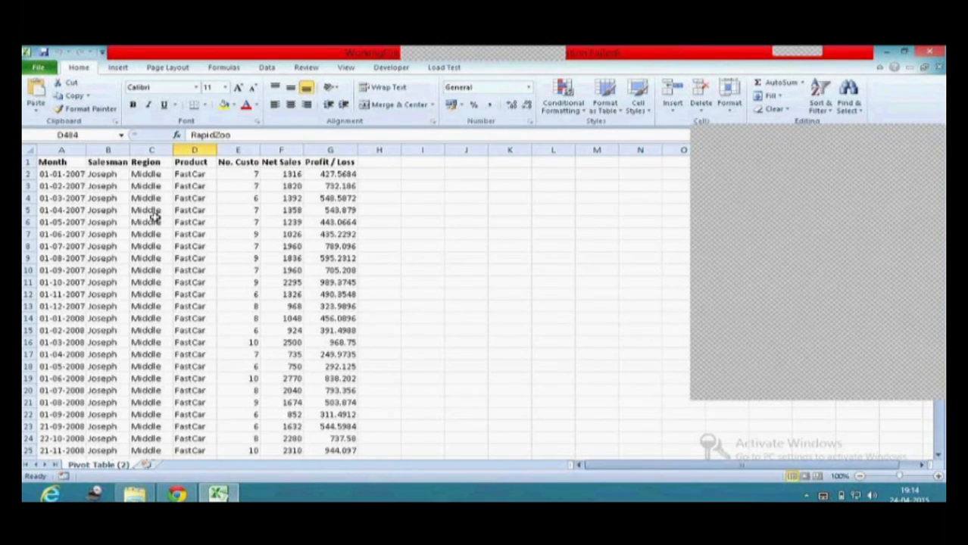
pyautogui.click(119, 69)
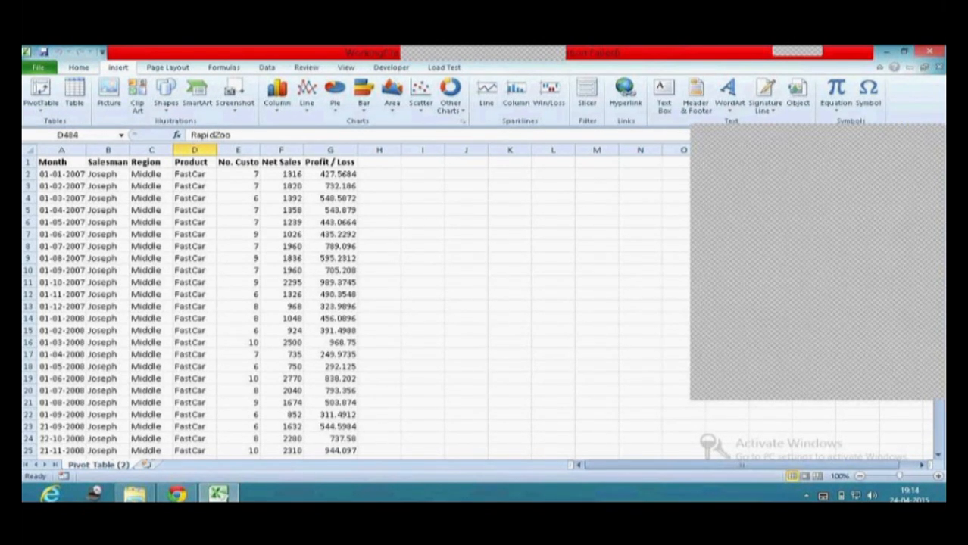
pyautogui.click(932, 136)
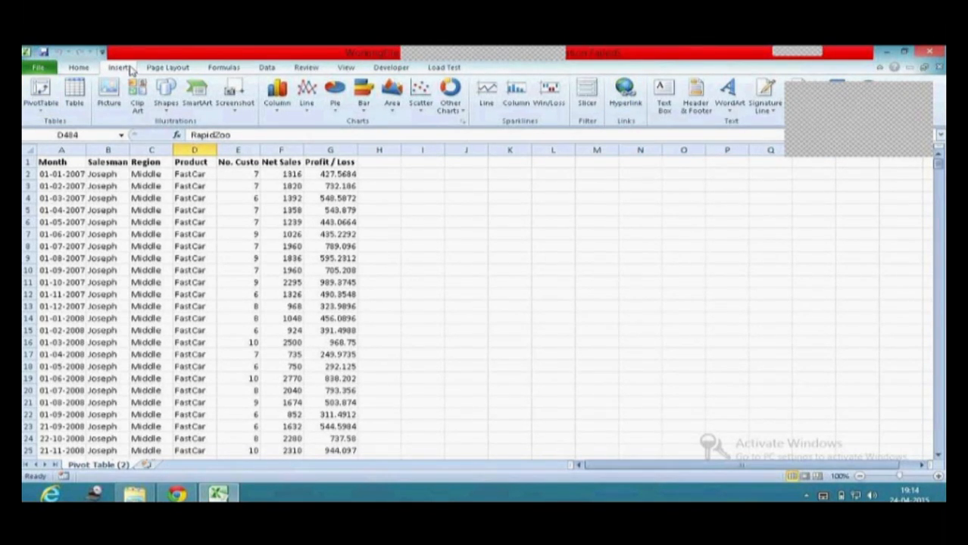
pyautogui.click(41, 110)
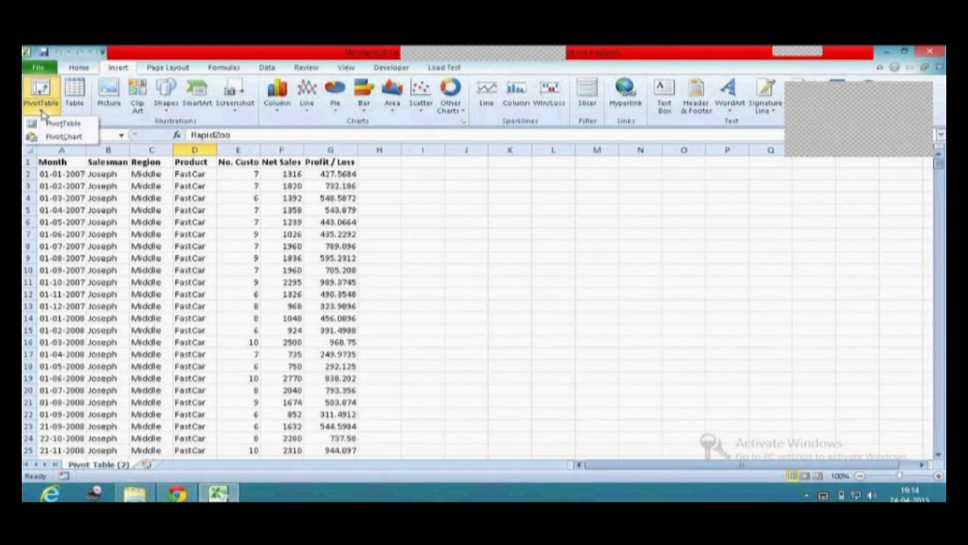
pyautogui.click(183, 359)
pyautogui.click(182, 354)
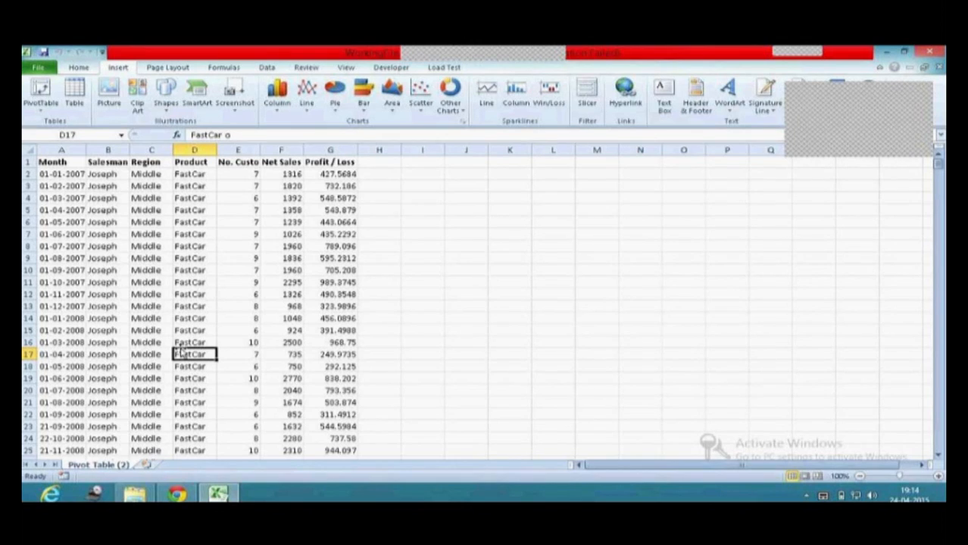
pyautogui.hotkey('ctrl', 'a')
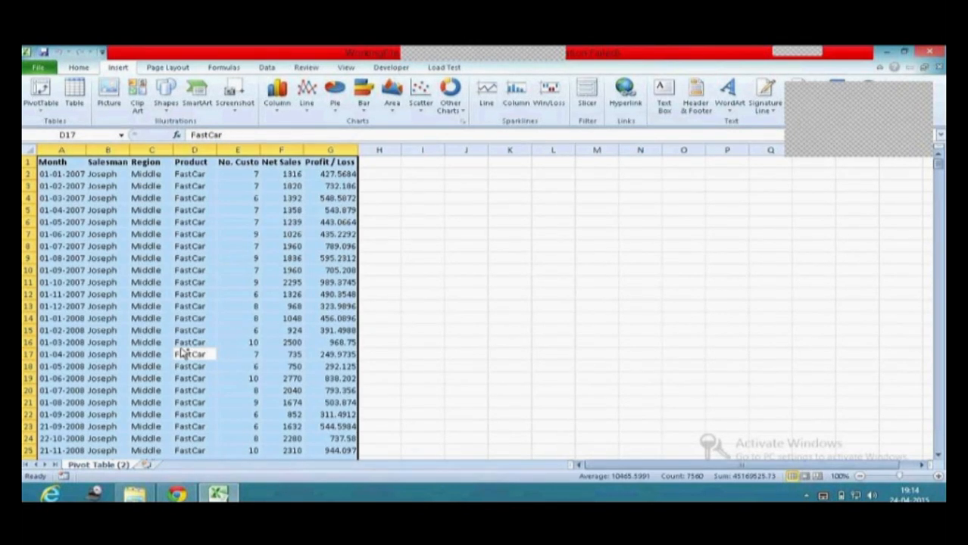
pyautogui.click(508, 322)
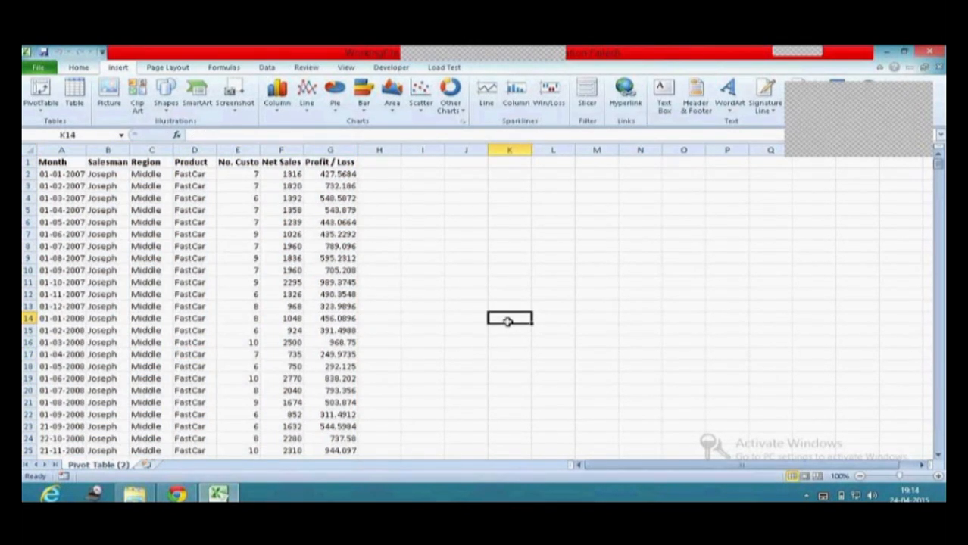
# Create a PivotTable on a new worksheet from the whole sales data range A1:G1080.
pyautogui.click(97, 271)
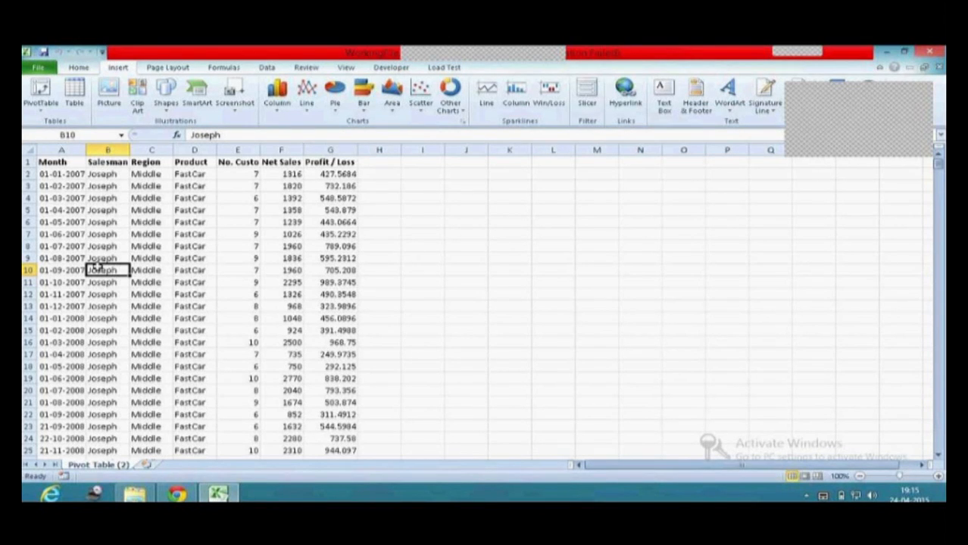
pyautogui.hotkey('ctrl', 'a')
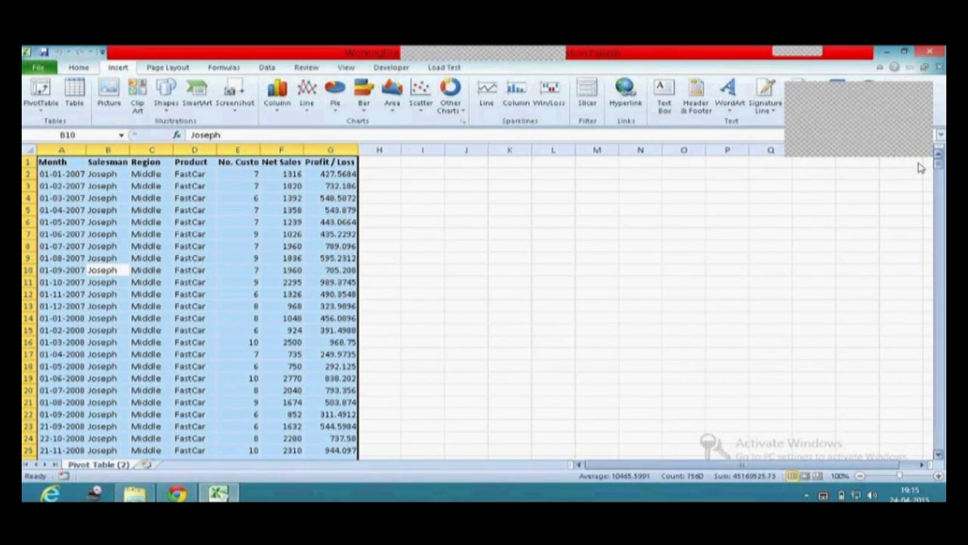
pyautogui.moveTo(938, 161)
pyautogui.mouseDown()
pyautogui.moveTo(937, 379)
pyautogui.moveTo(919, 462)
pyautogui.moveTo(937, 371)
pyautogui.moveTo(939, 160)
pyautogui.mouseUp()
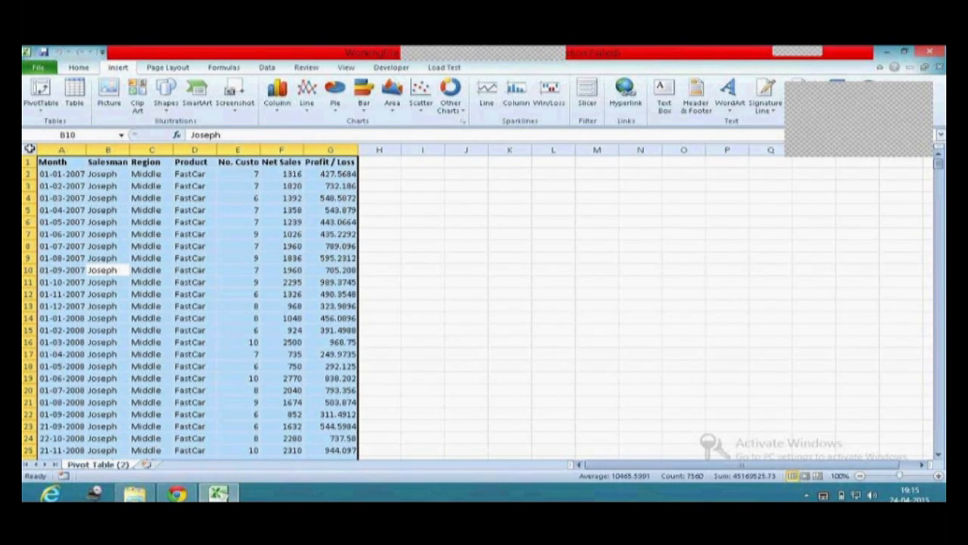
pyautogui.click(33, 107)
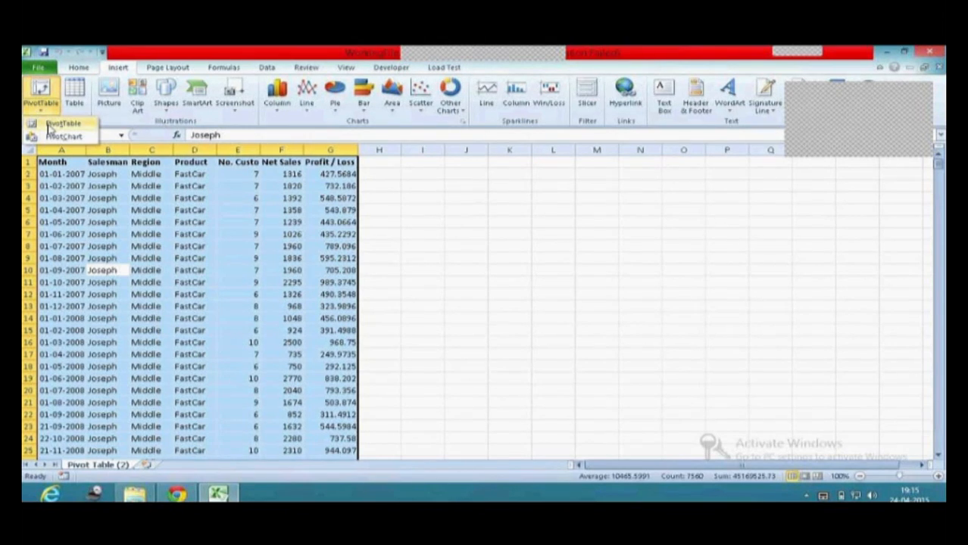
pyautogui.click(48, 126)
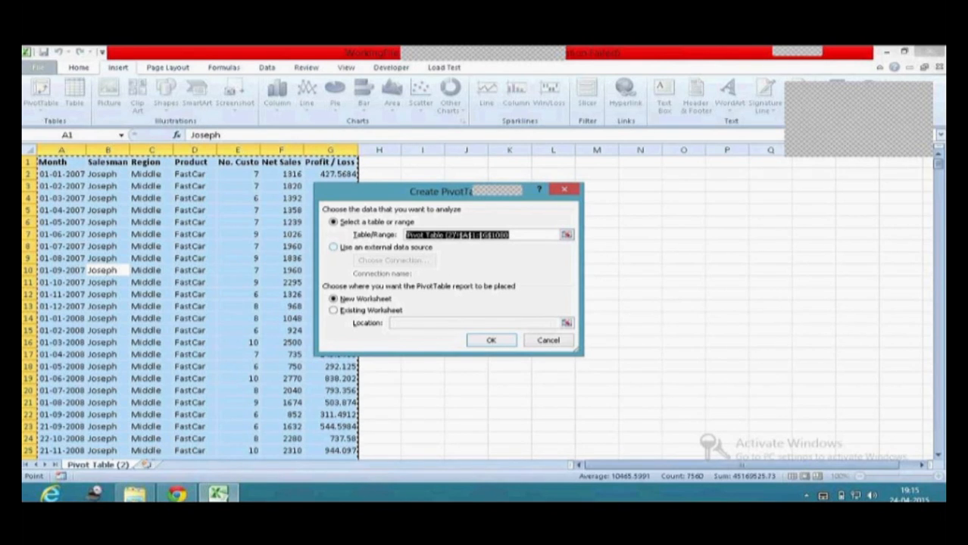
pyautogui.click(335, 251)
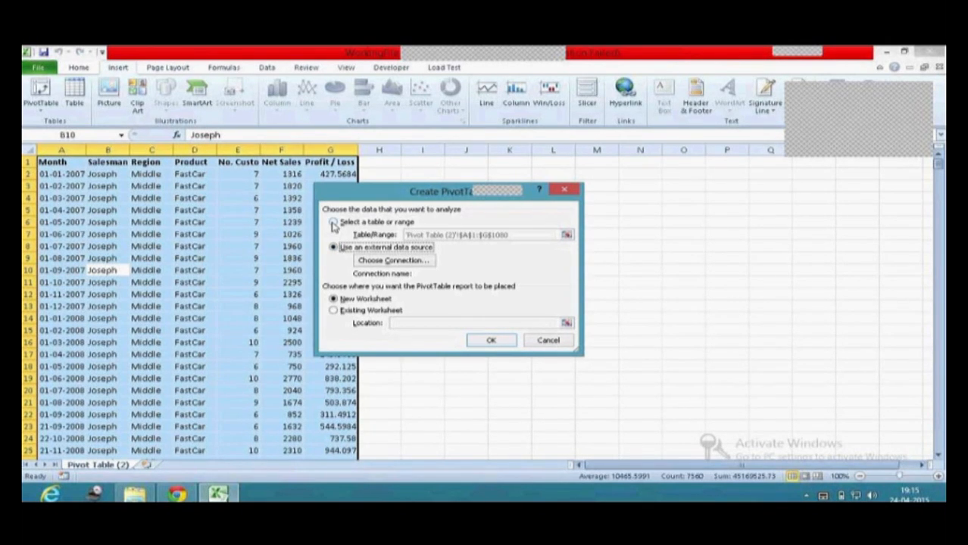
pyautogui.click(335, 222)
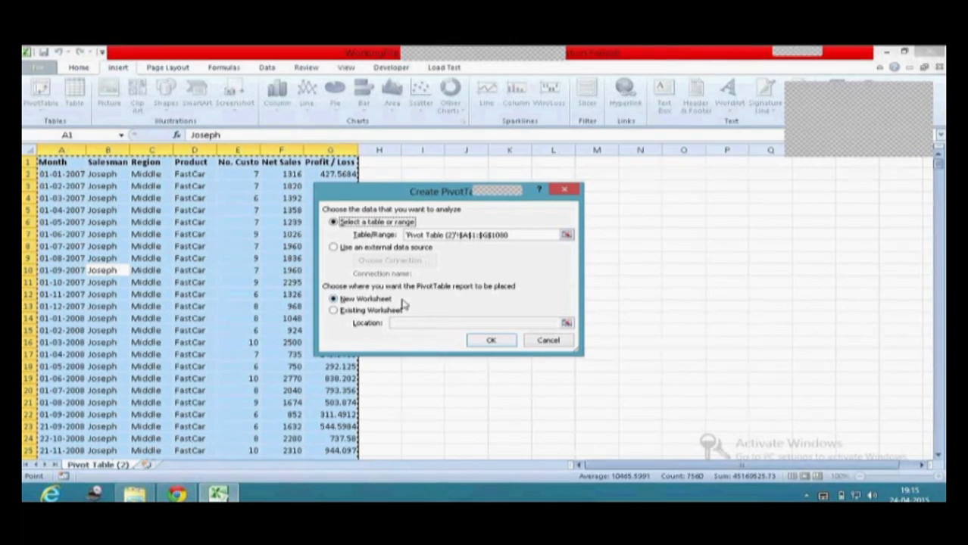
pyautogui.click(489, 341)
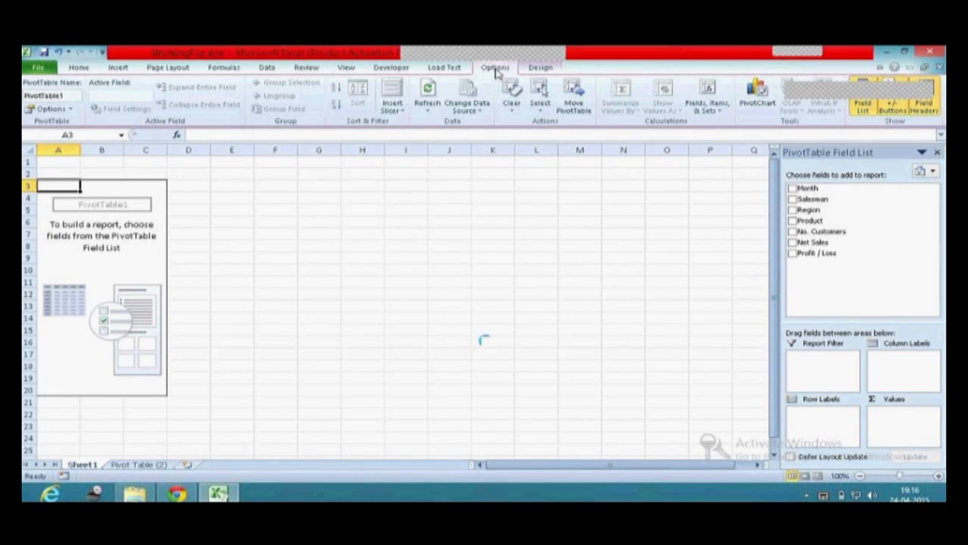
pyautogui.click(546, 70)
pyautogui.click(493, 68)
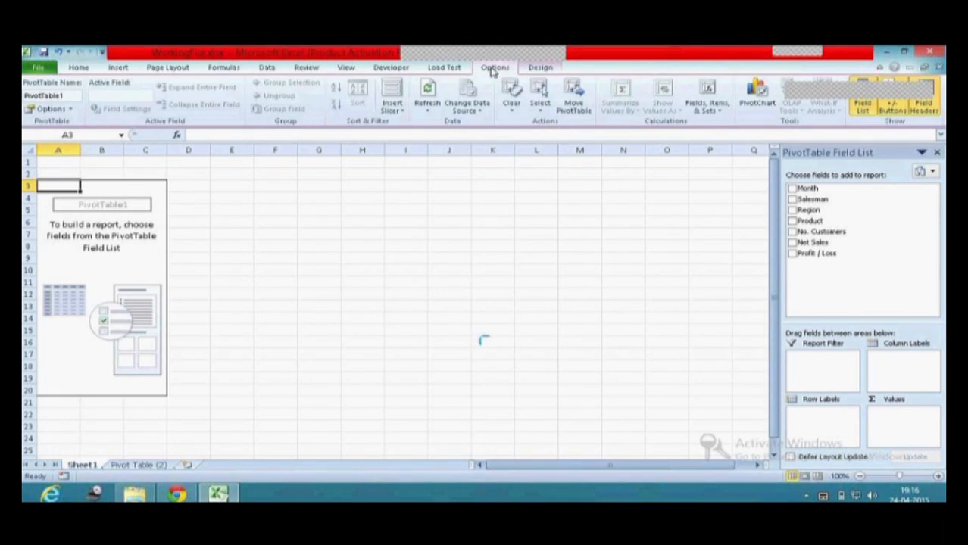
pyautogui.click(539, 68)
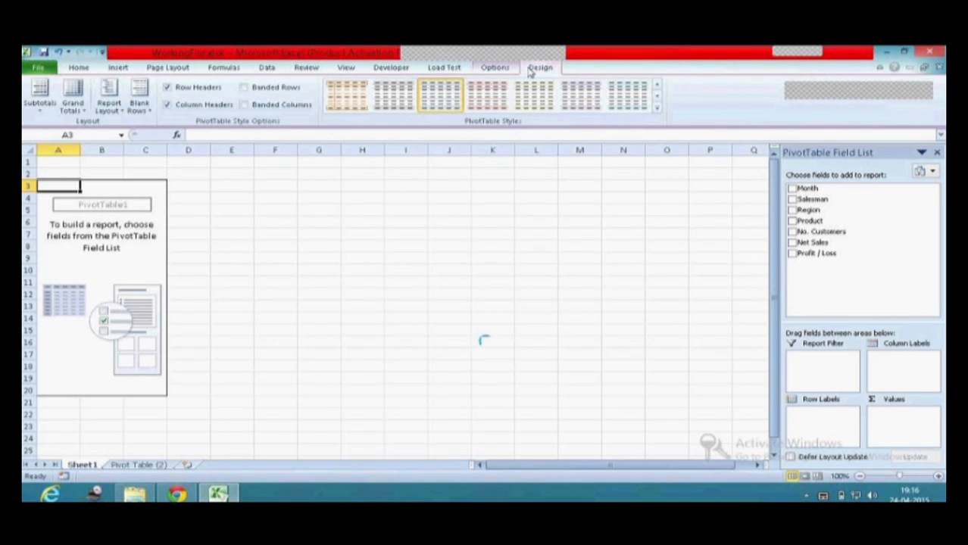
pyautogui.click(494, 68)
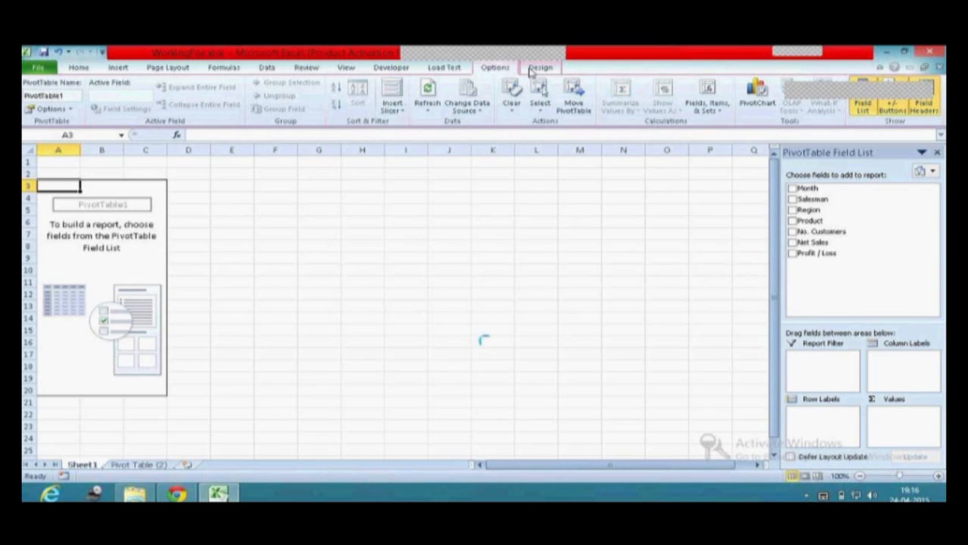
# Lay out the PivotTable with Salesman as row labels, Region as column labels and the sum of No. Customers as values.
pyautogui.click(75, 270)
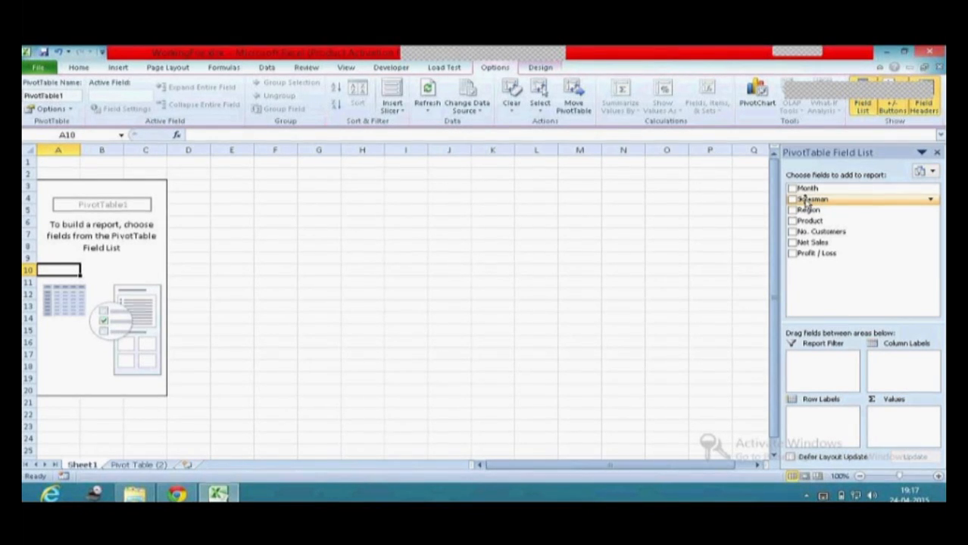
pyautogui.moveTo(806, 199); pyautogui.dragTo(812, 425)
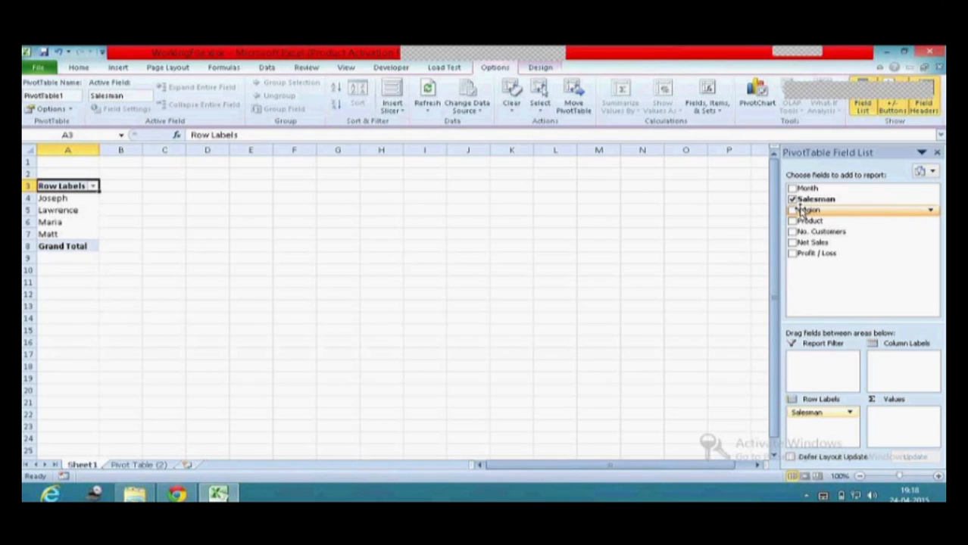
pyautogui.moveTo(801, 210); pyautogui.dragTo(900, 366)
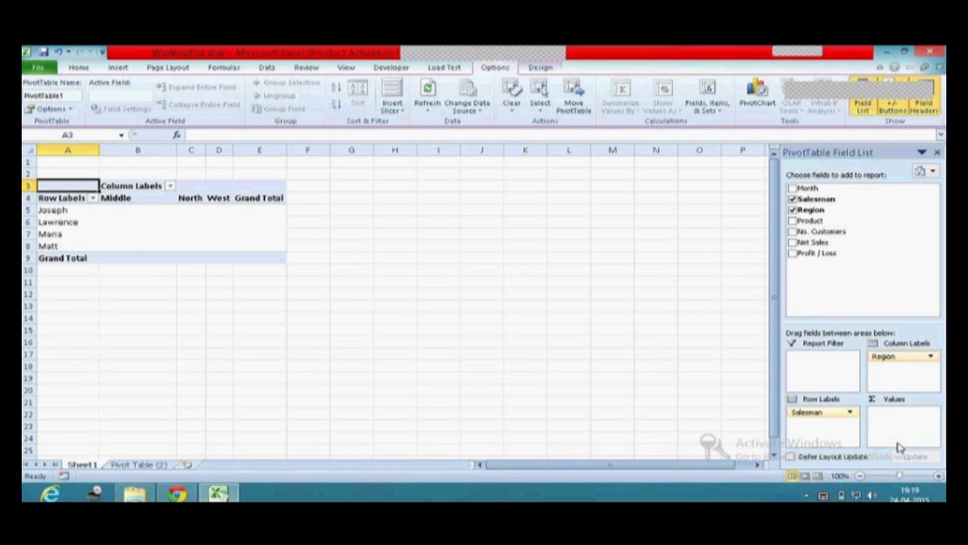
pyautogui.moveTo(800, 236); pyautogui.dragTo(902, 427)
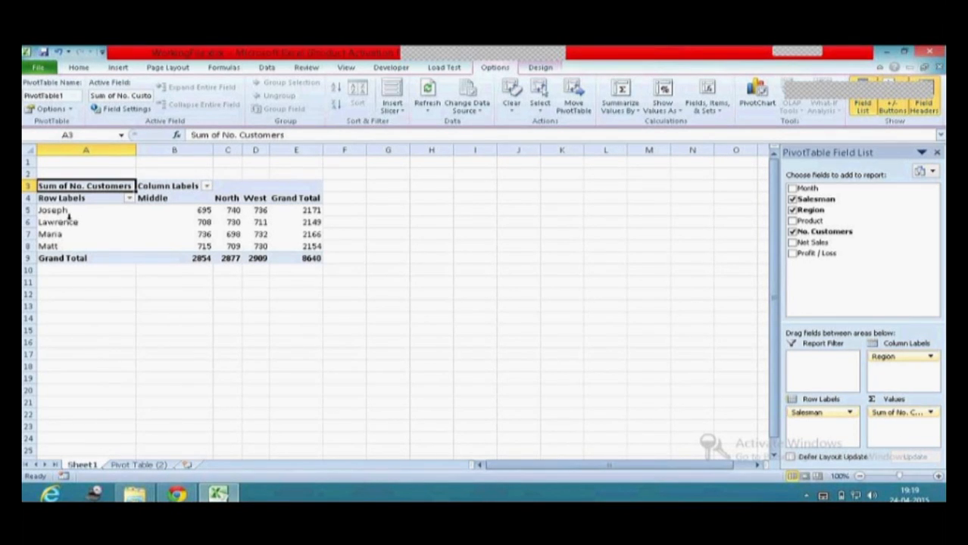
# Try to delete the first salesman's Middle region value in the PivotTable.
pyautogui.click(174, 210)
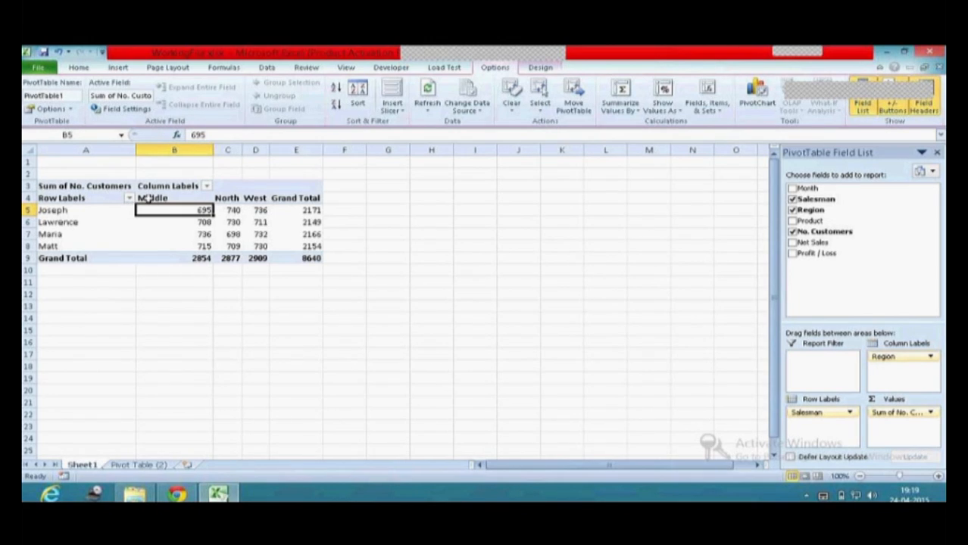
pyautogui.moveTo(175, 233)
pyautogui.press('Delete')
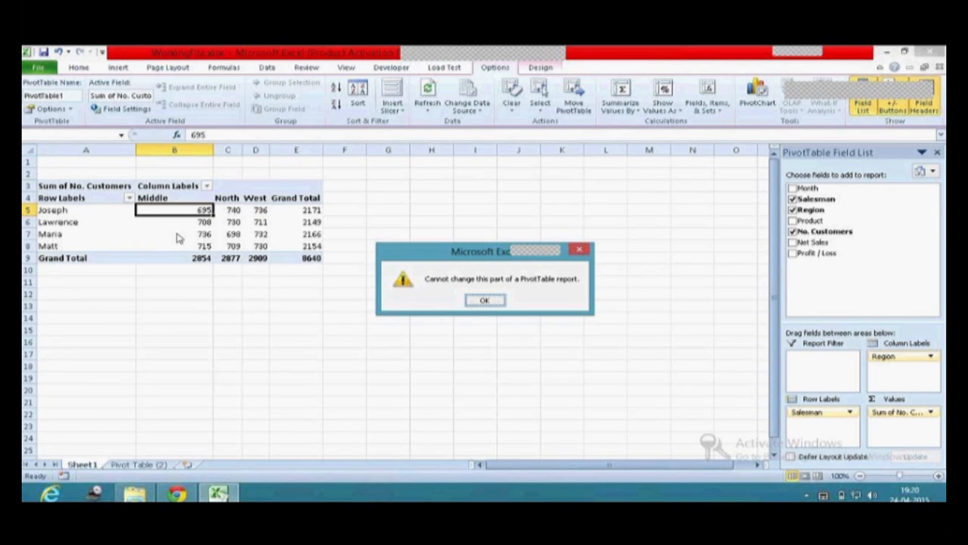
pyautogui.press('Return')
pyautogui.press('Down')
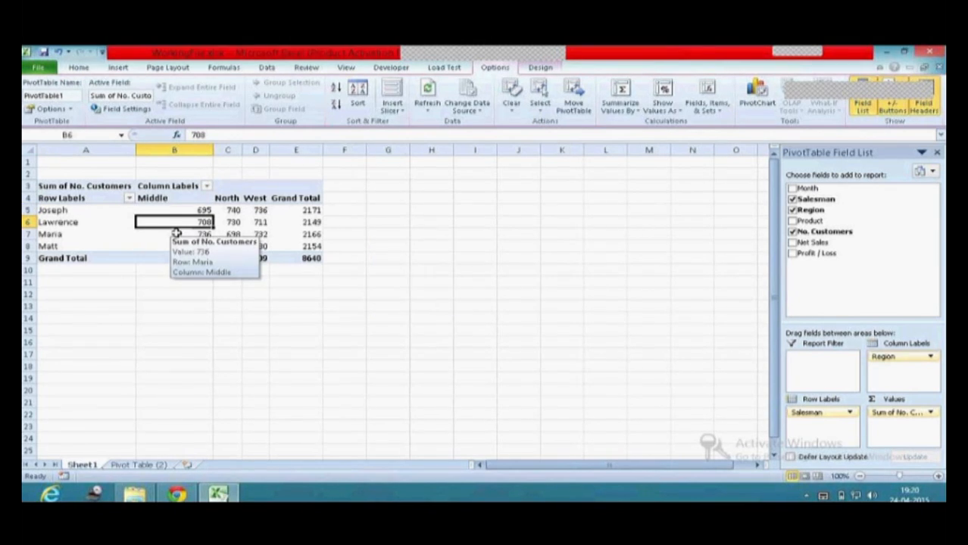
# Check the source data on the Pivot Table (2) sheet against the first salesman's Middle region value and return to the PivotTable.
pyautogui.click(195, 210)
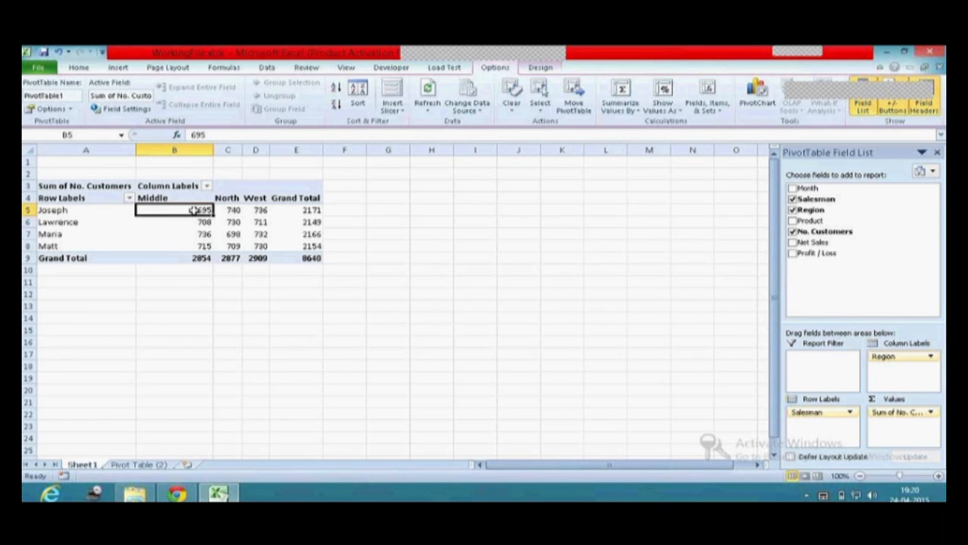
pyautogui.click(141, 465)
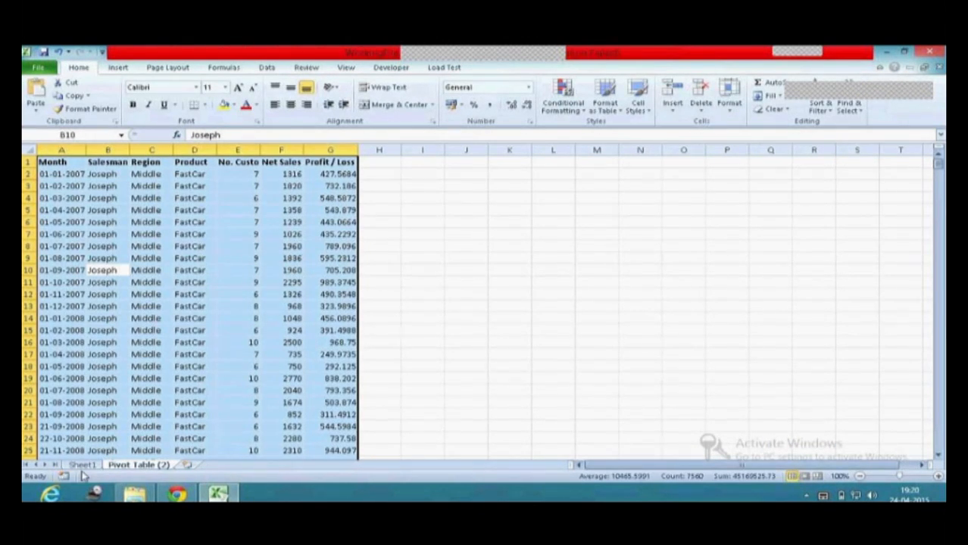
pyautogui.click(83, 465)
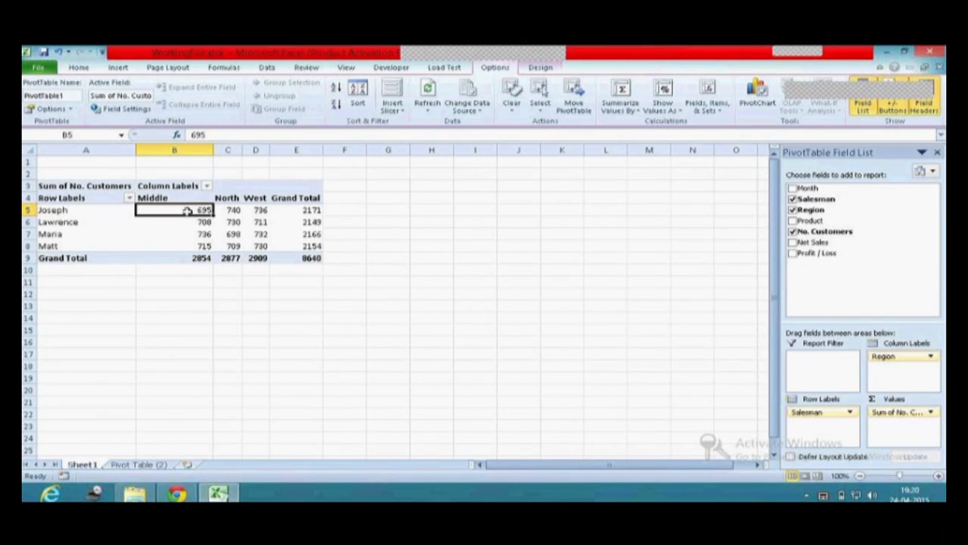
# Compare the first salesman's Middle region value with the No. Customers data on the Pivot Table (2) sheet and return to the PivotTable.
pyautogui.click(45, 212)
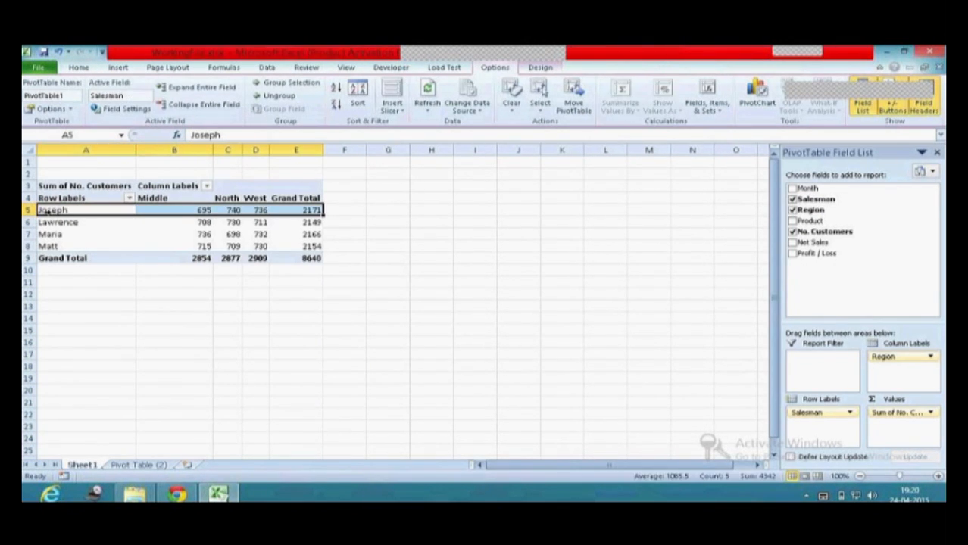
pyautogui.click(142, 197)
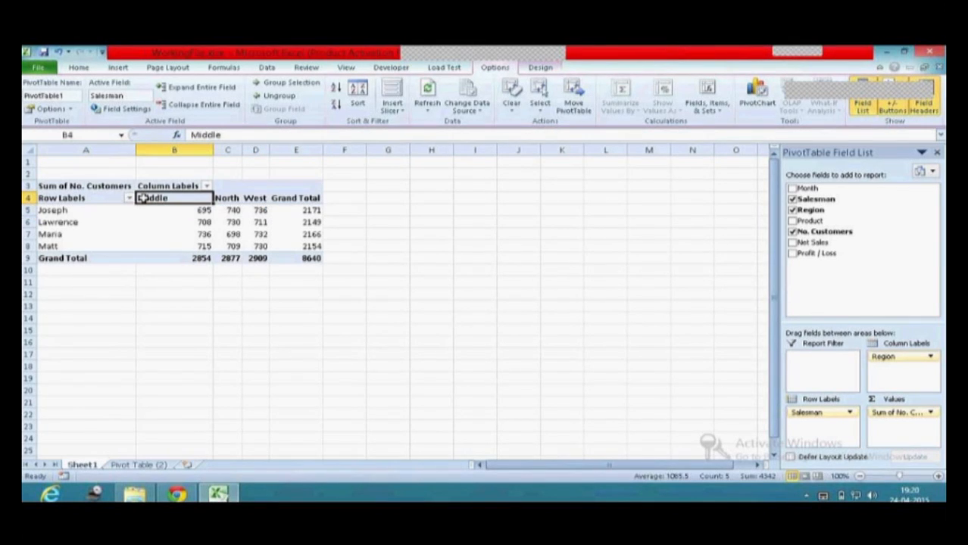
pyautogui.click(187, 207)
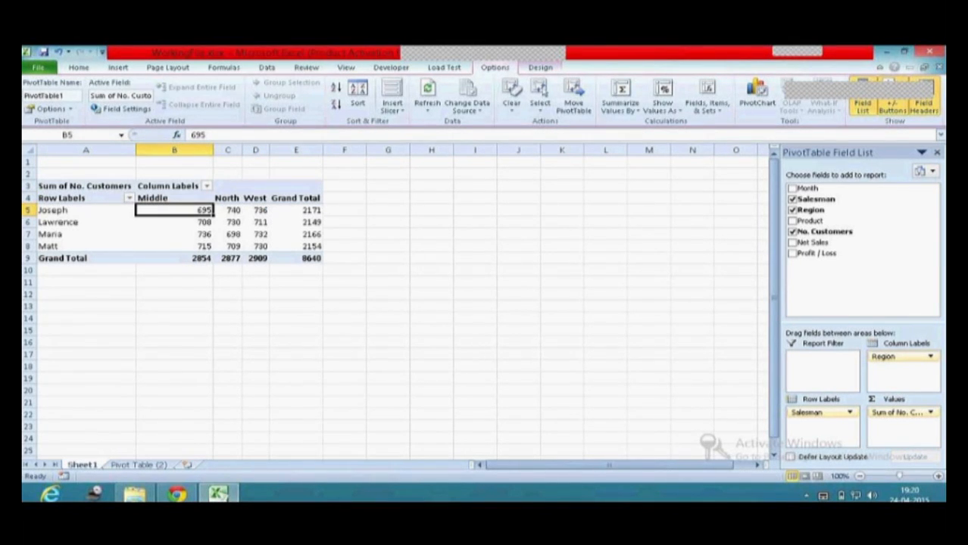
pyautogui.hotkey('ctrl', 'pagedown')
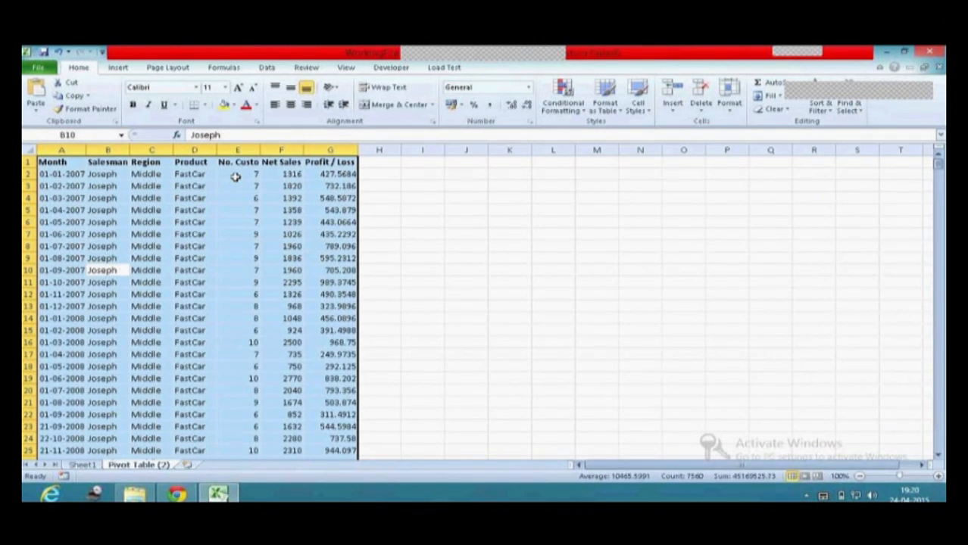
pyautogui.click(236, 177)
pyautogui.hotkey('ctrl', 'pageup')
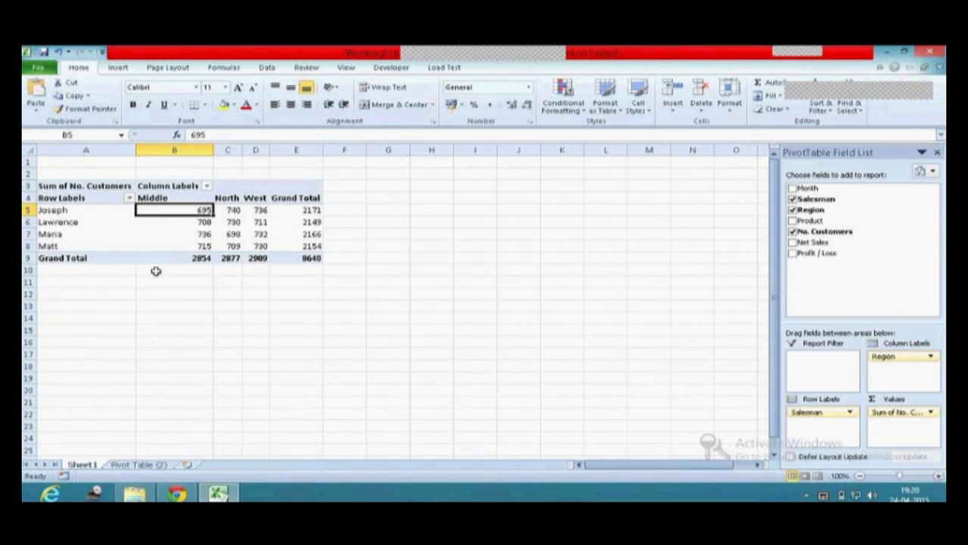
pyautogui.click(144, 463)
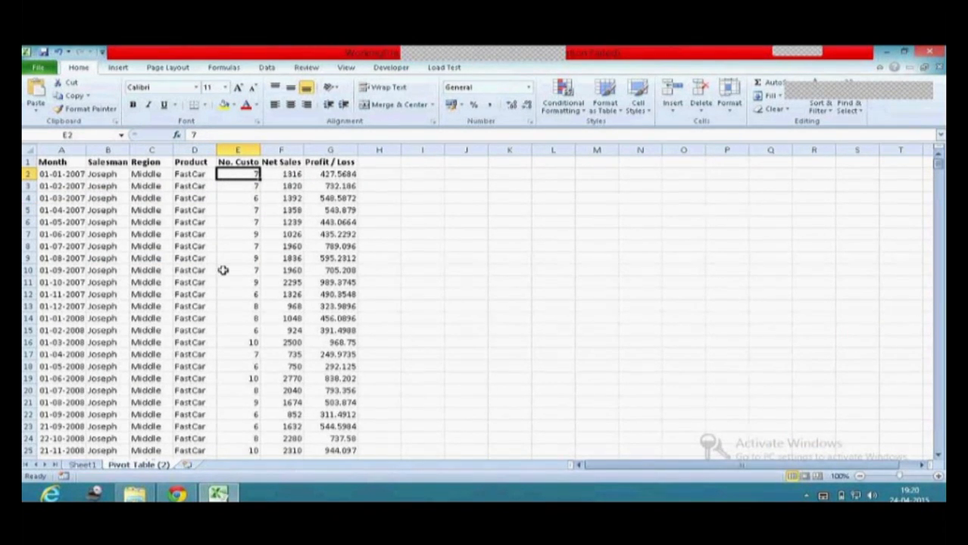
pyautogui.click(82, 465)
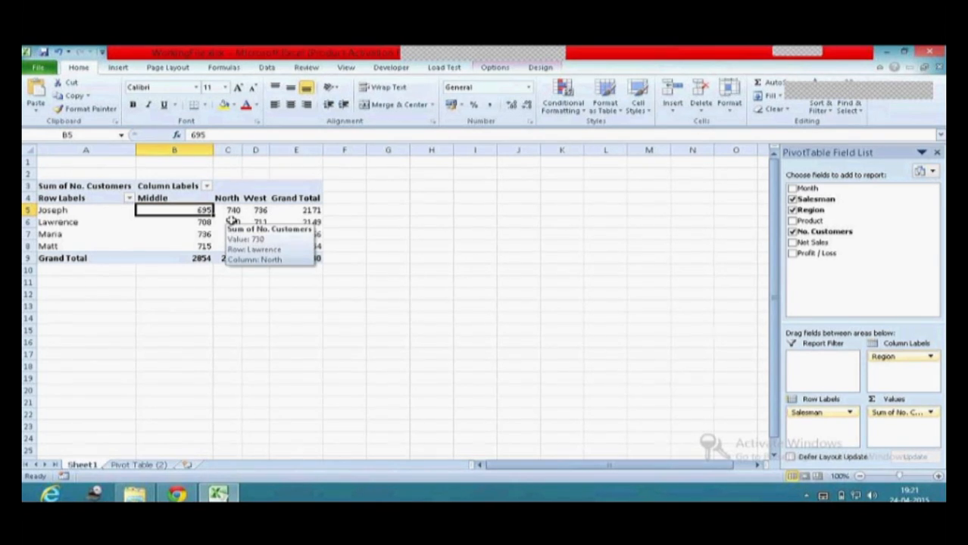
# Drill down into the first salesman's Middle region value to list its source records on a new sheet, and delete that sheet.
pyautogui.doubleClick(160, 208)
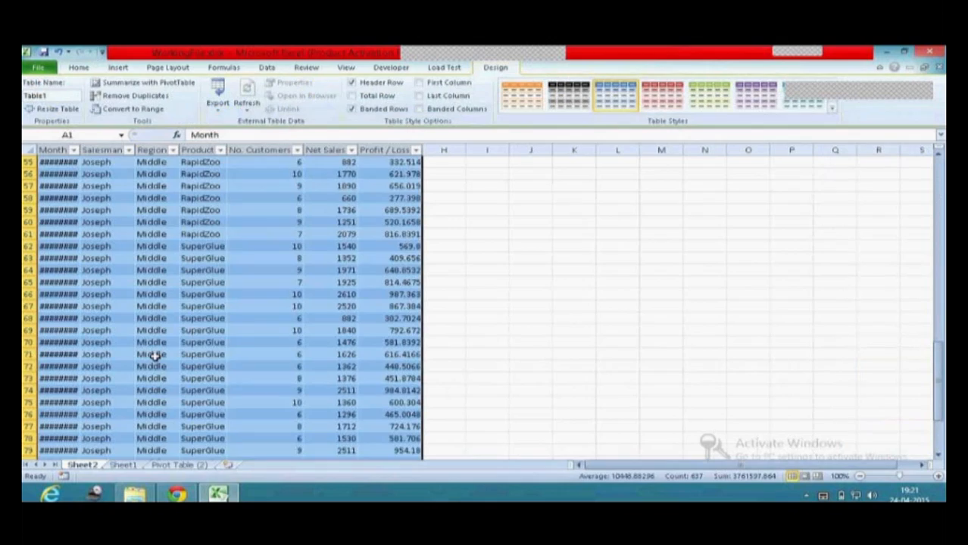
pyautogui.scroll(10, 155, 356)
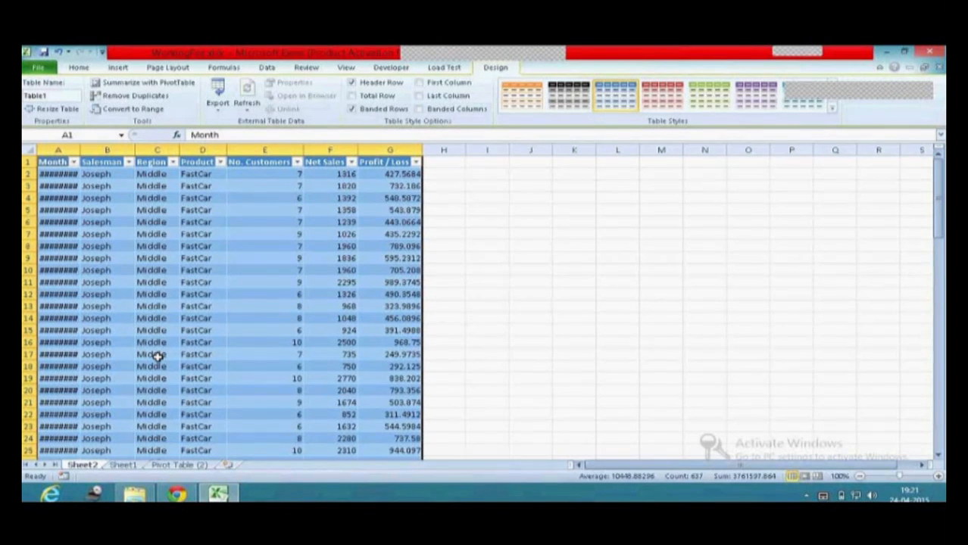
pyautogui.rightClick(91, 467)
pyautogui.click(139, 342)
pyautogui.click(443, 305)
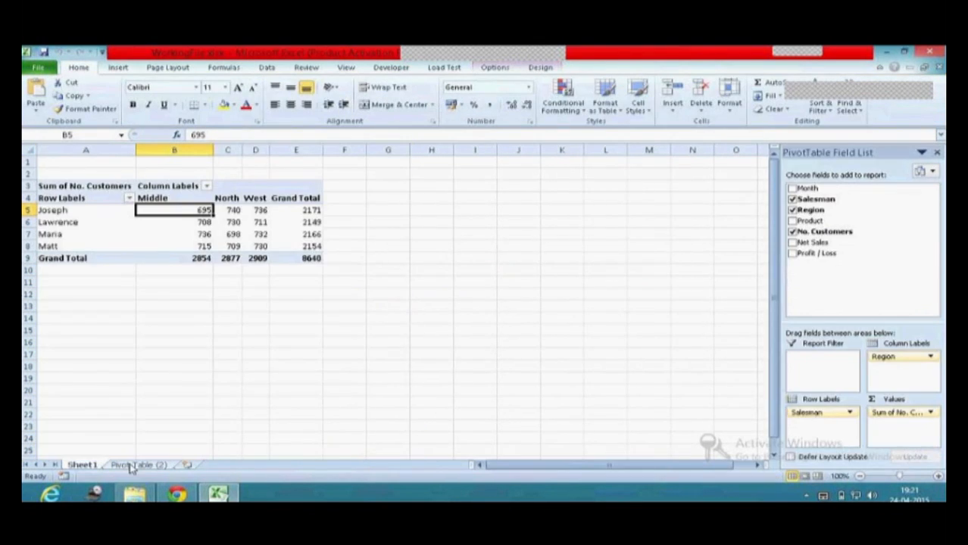
# Drill down into the third salesman's West region value to review its source records on a new sheet, and delete that sheet.
pyautogui.click(132, 465)
pyautogui.click(80, 466)
pyautogui.click(52, 237)
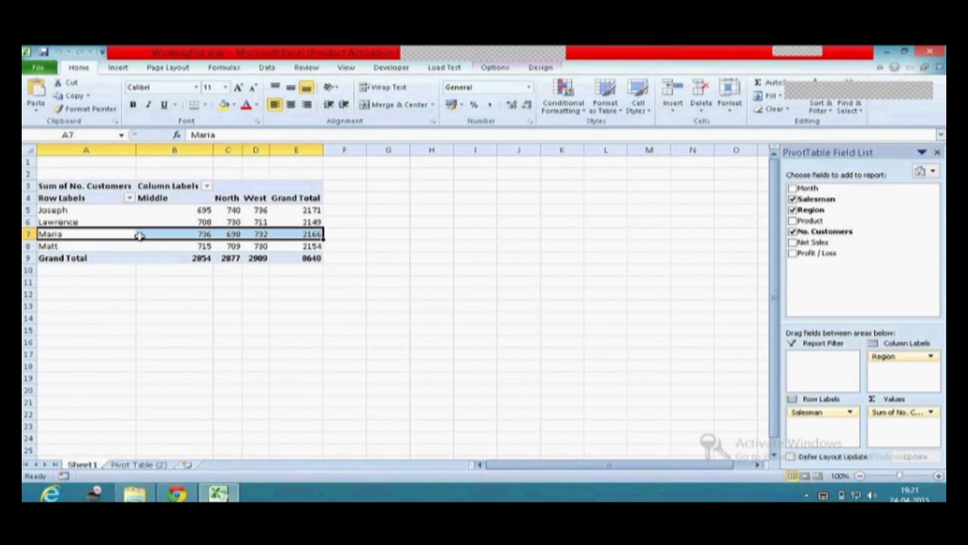
pyautogui.click(258, 235)
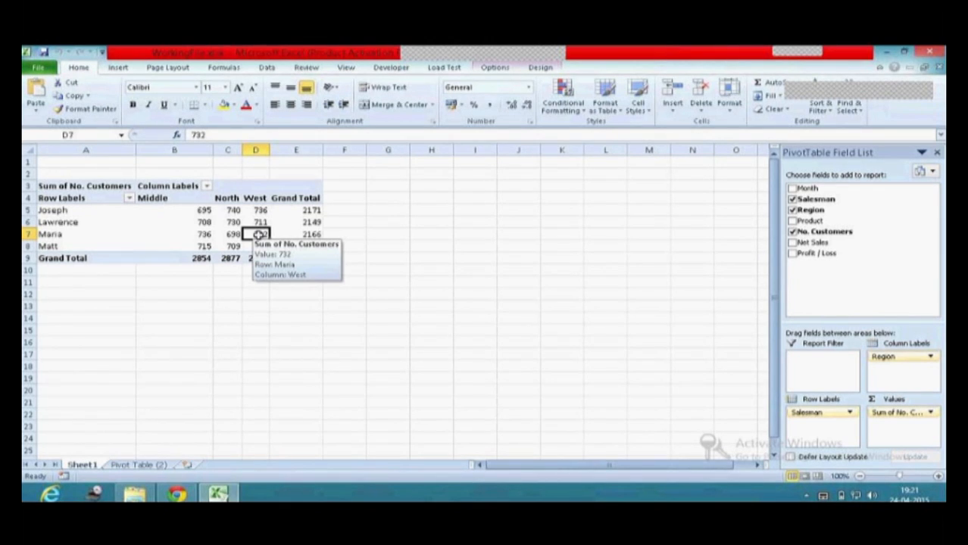
pyautogui.doubleClick(258, 235)
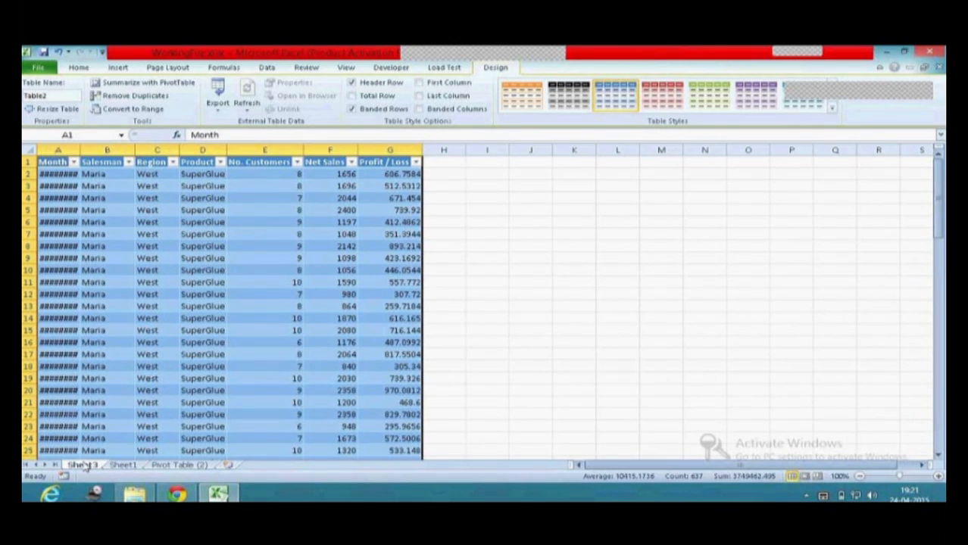
pyautogui.scroll(-20, 168, 297)
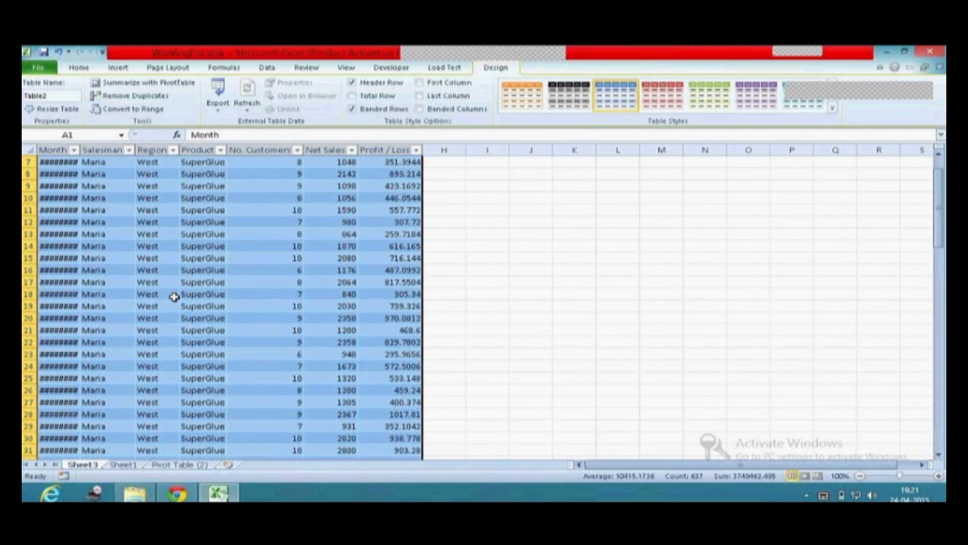
pyautogui.scroll(20, 173, 297)
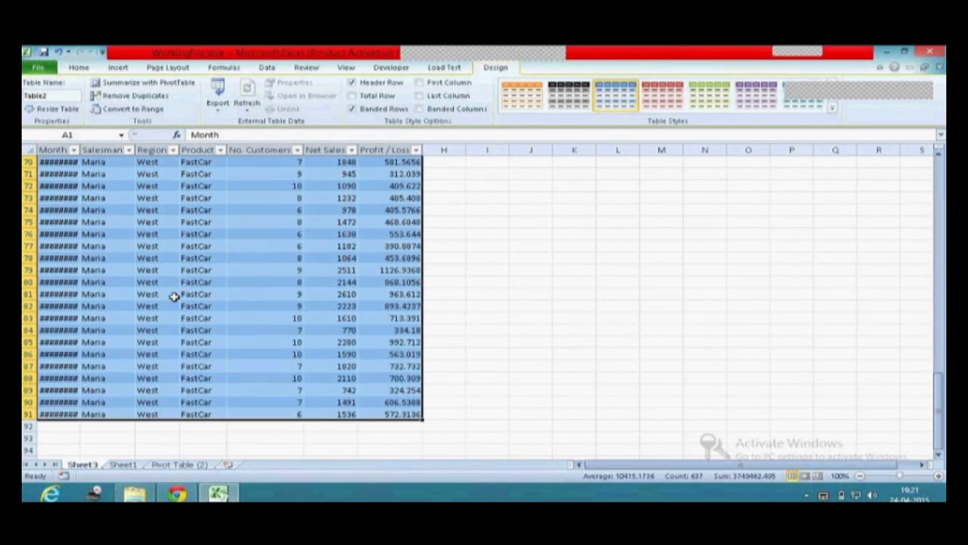
pyautogui.rightClick(74, 468)
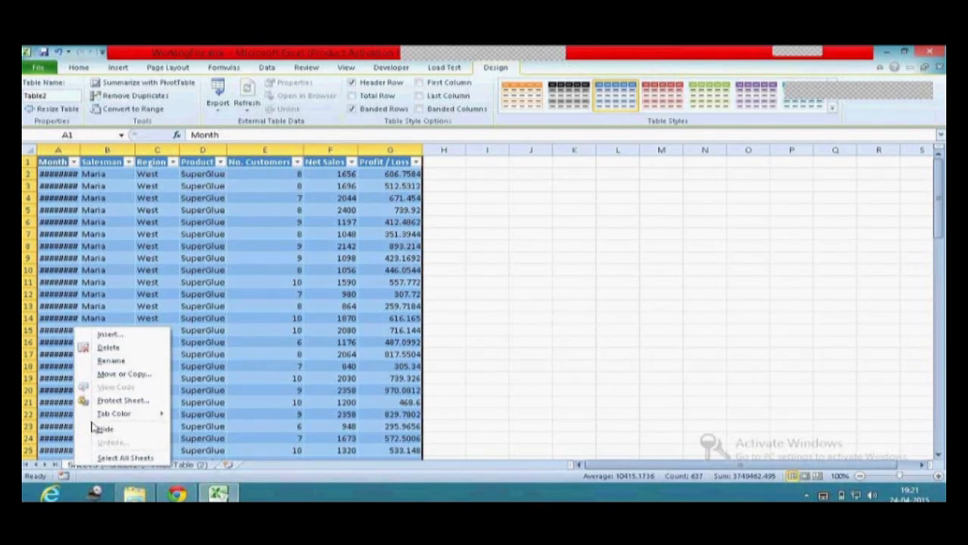
pyautogui.click(102, 348)
pyautogui.click(458, 299)
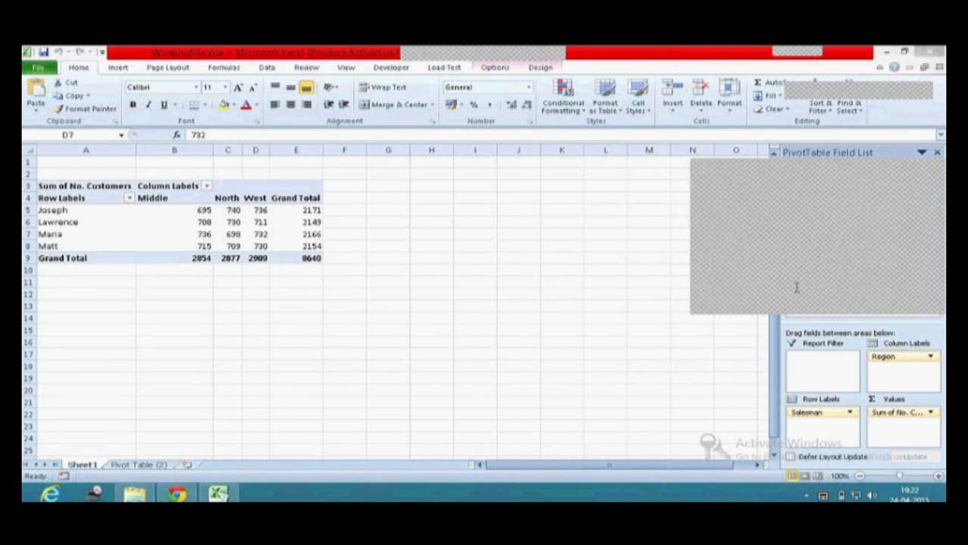
pyautogui.click(571, 307)
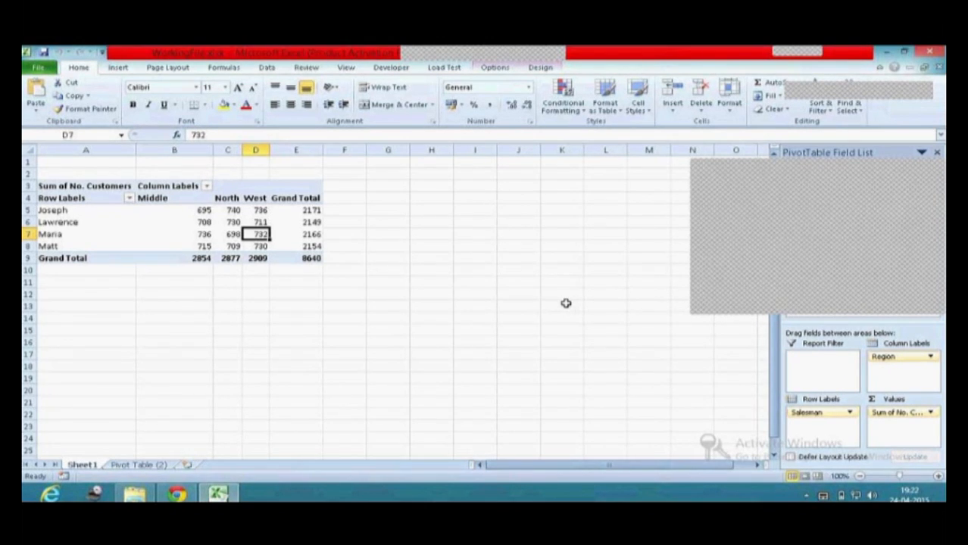
pyautogui.click(247, 326)
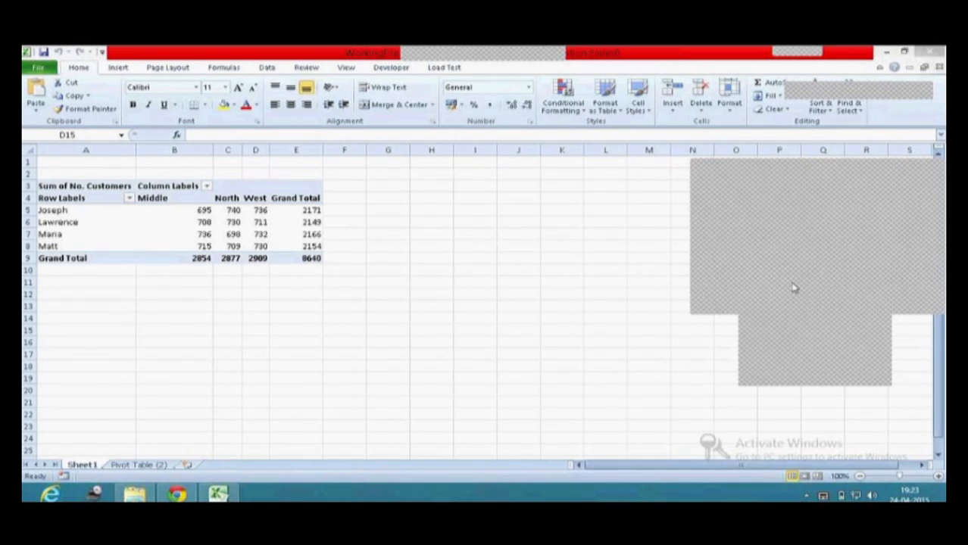
pyautogui.click(112, 288)
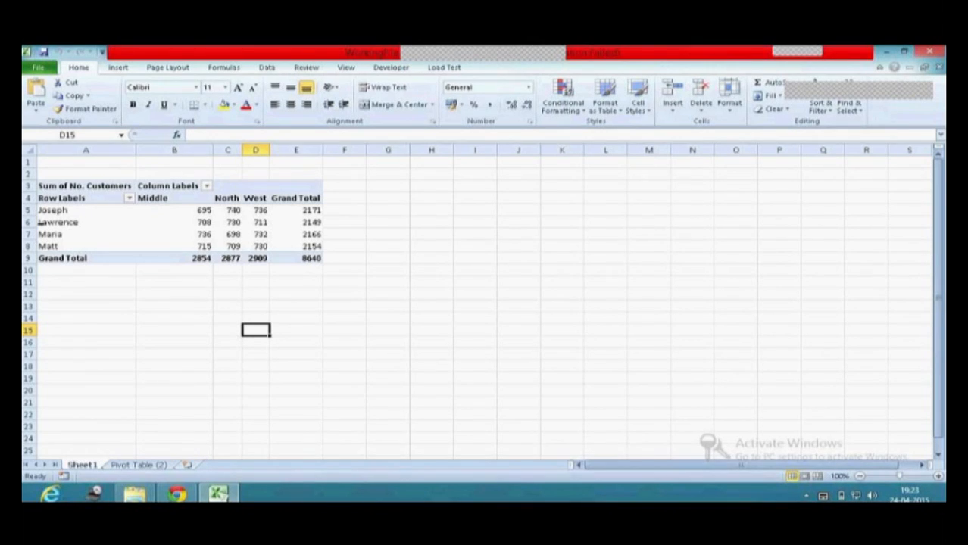
# Add the Product field below Region in the PivotTable's column labels and move it below Salesman in the row labels.
pyautogui.click(64, 224)
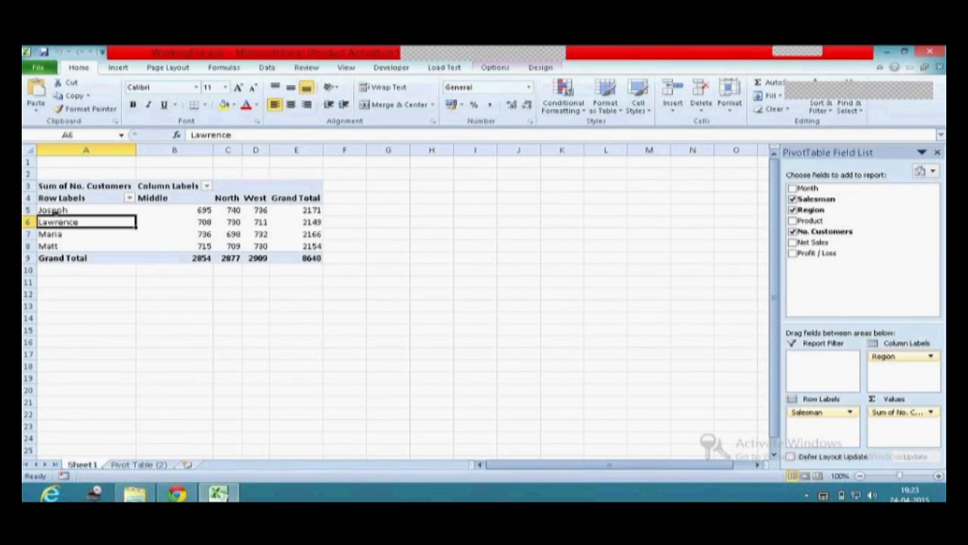
pyautogui.click(47, 210)
pyautogui.click(82, 221)
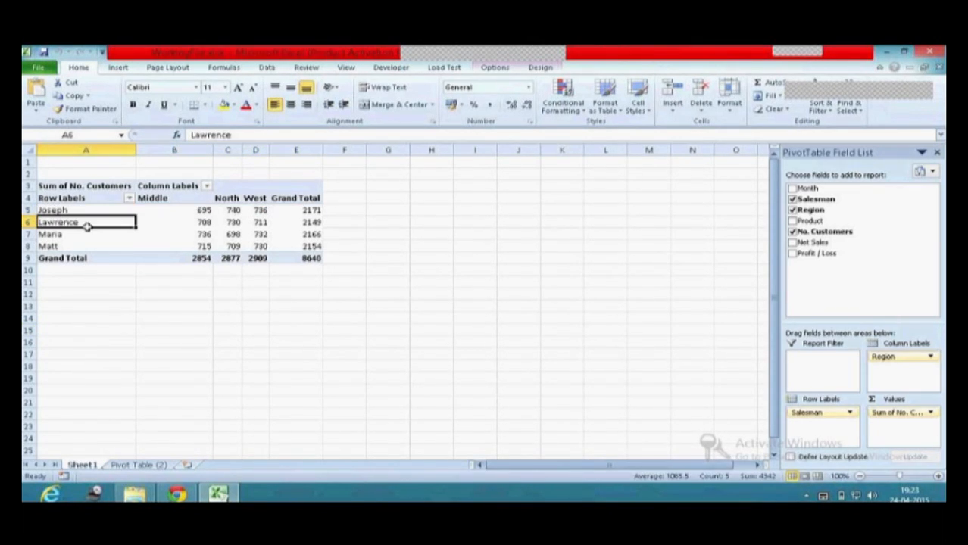
pyautogui.click(157, 197)
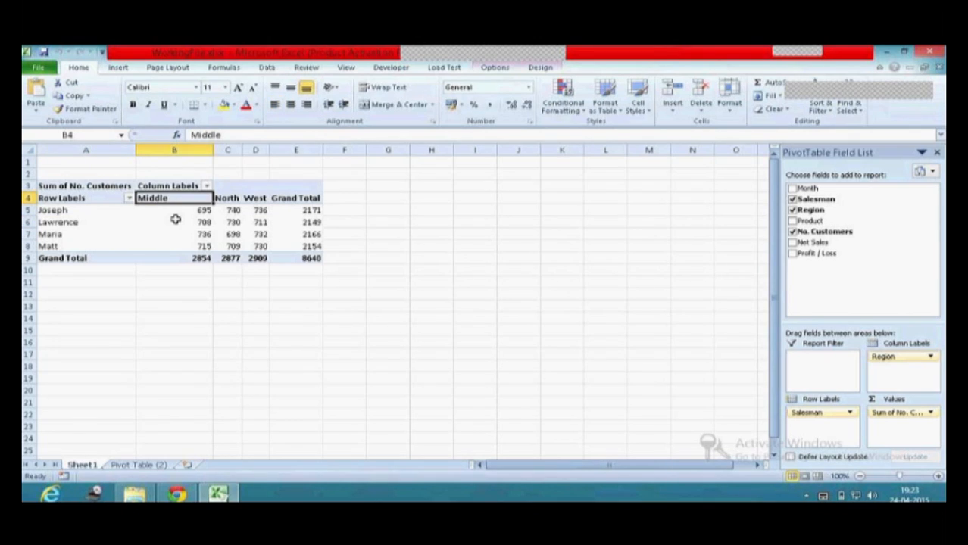
pyautogui.click(174, 221)
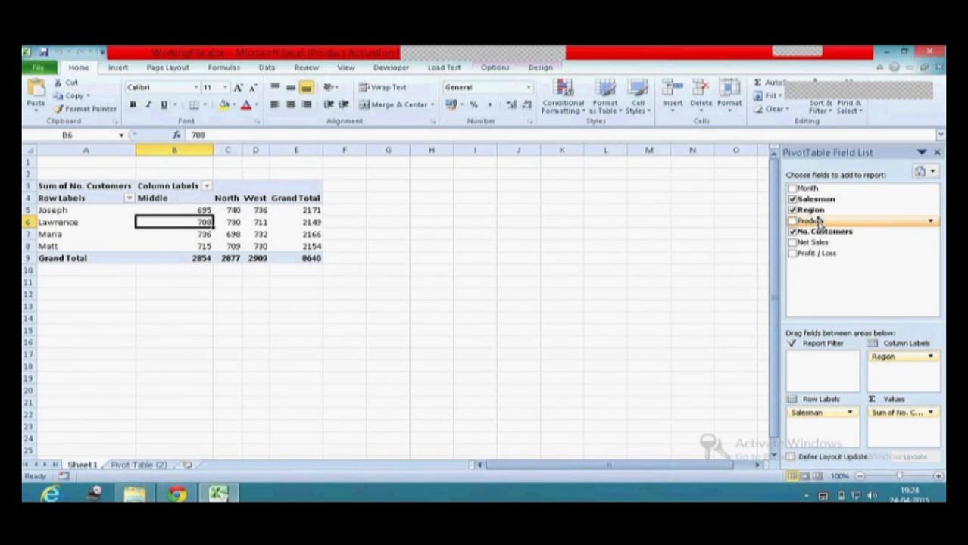
pyautogui.moveTo(819, 221); pyautogui.dragTo(892, 380)
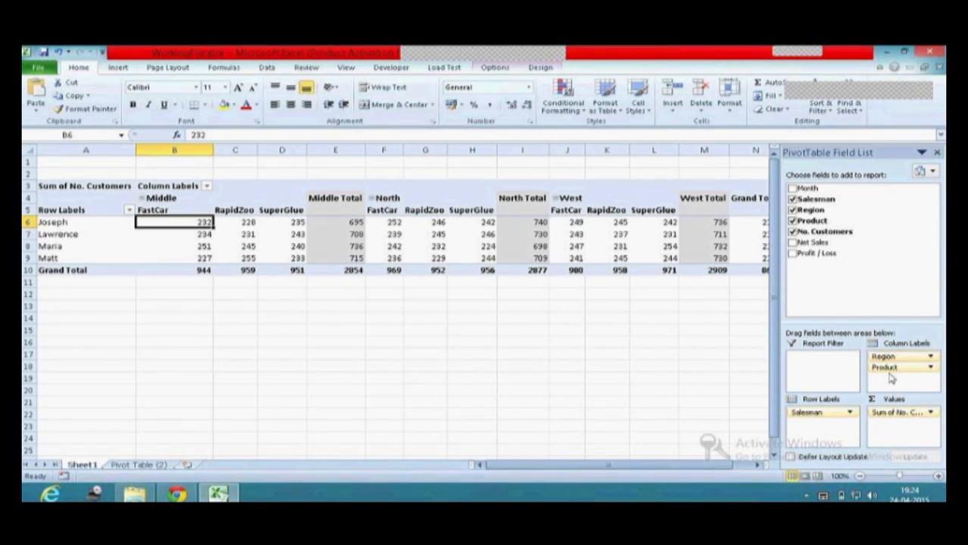
pyautogui.moveTo(892, 372); pyautogui.dragTo(814, 438)
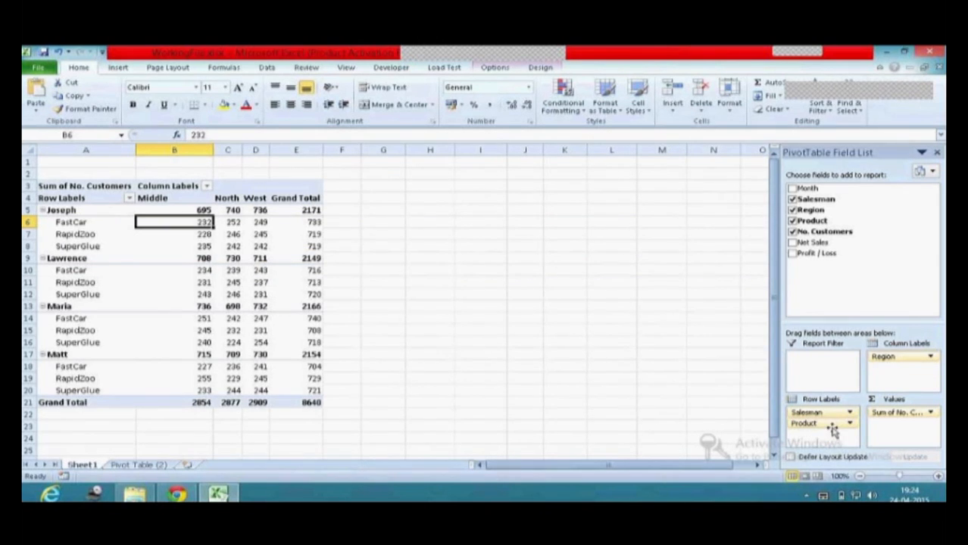
# Examine the product breakdown per salesman, the region headings, the salesman subtotals and the overall grand total in the PivotTable.
pyautogui.click(62, 212)
pyautogui.click(74, 235)
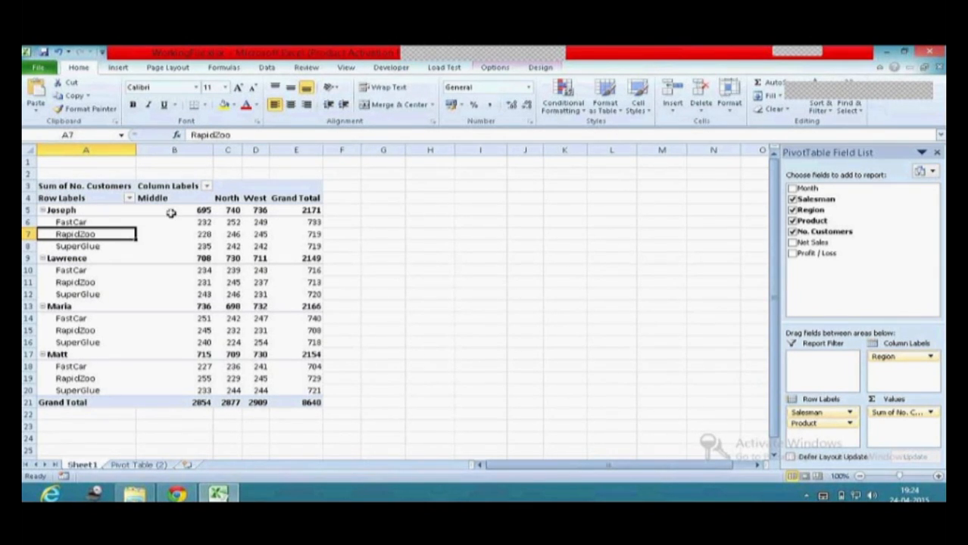
pyautogui.moveTo(157, 198); pyautogui.dragTo(263, 199)
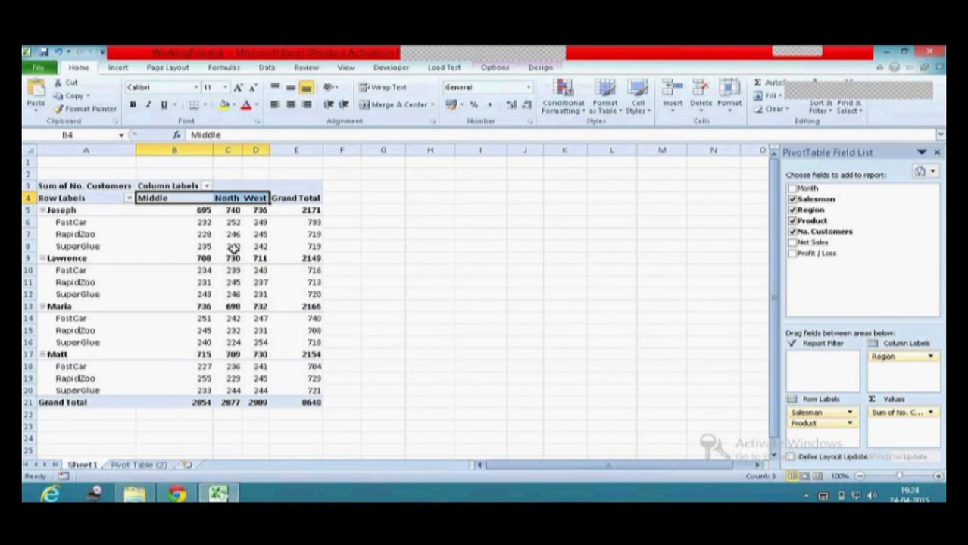
pyautogui.click(233, 248)
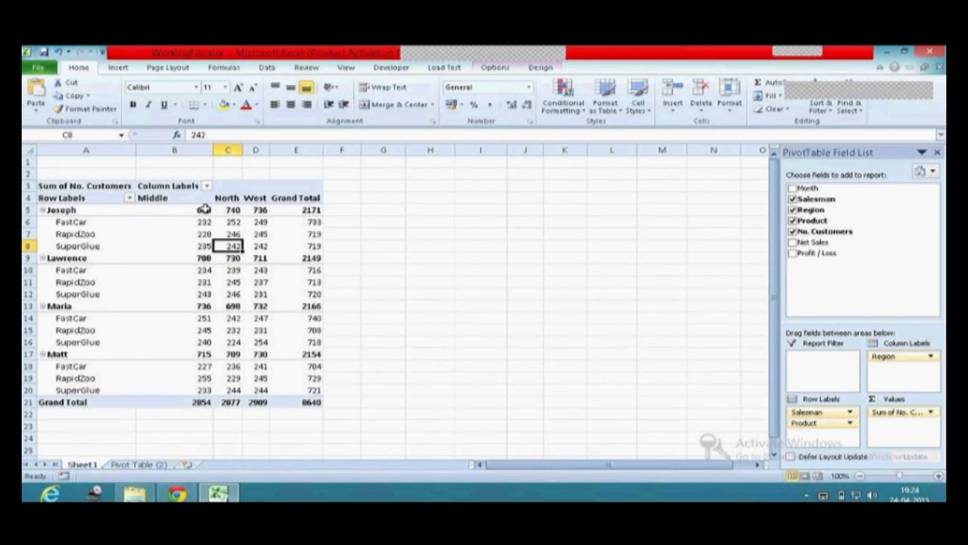
pyautogui.click(205, 210)
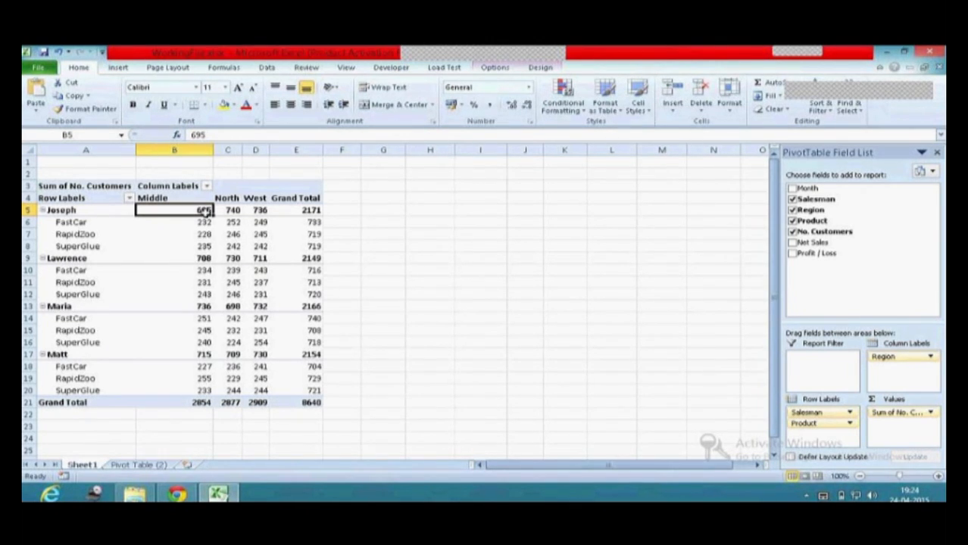
pyautogui.moveTo(309, 210); pyautogui.dragTo(299, 403)
pyautogui.click(297, 402)
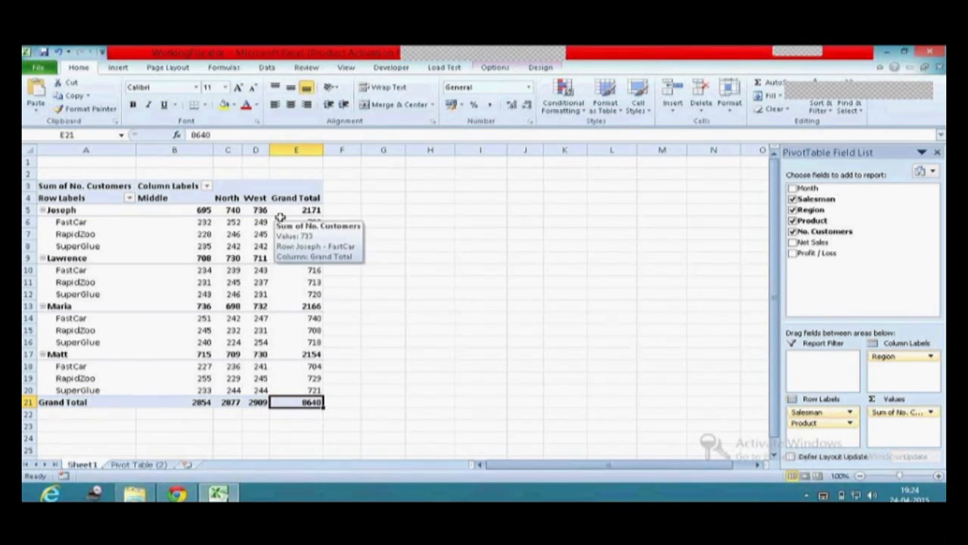
pyautogui.click(207, 307)
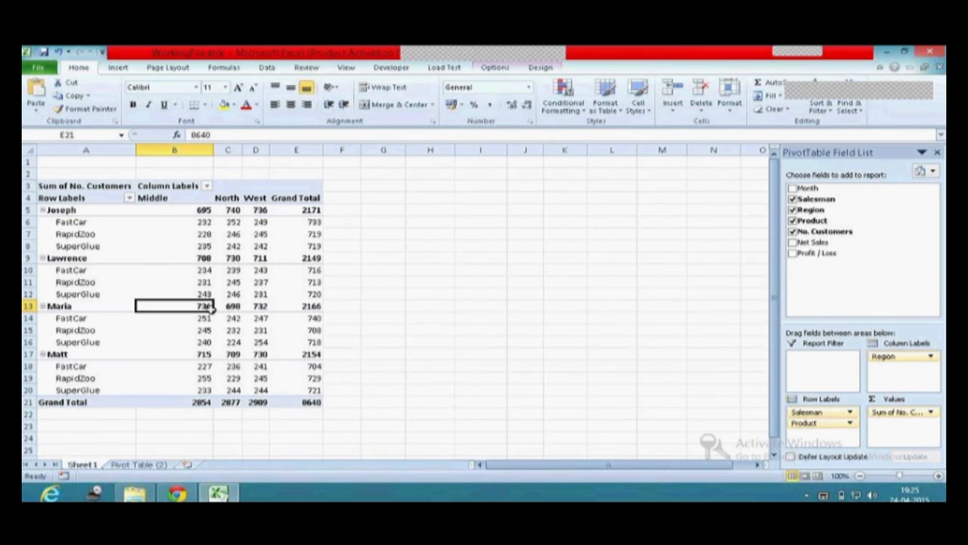
# Check which PivotTable tools are available with a cell selected outside the PivotTable compared with one selected inside it.
pyautogui.click(496, 68)
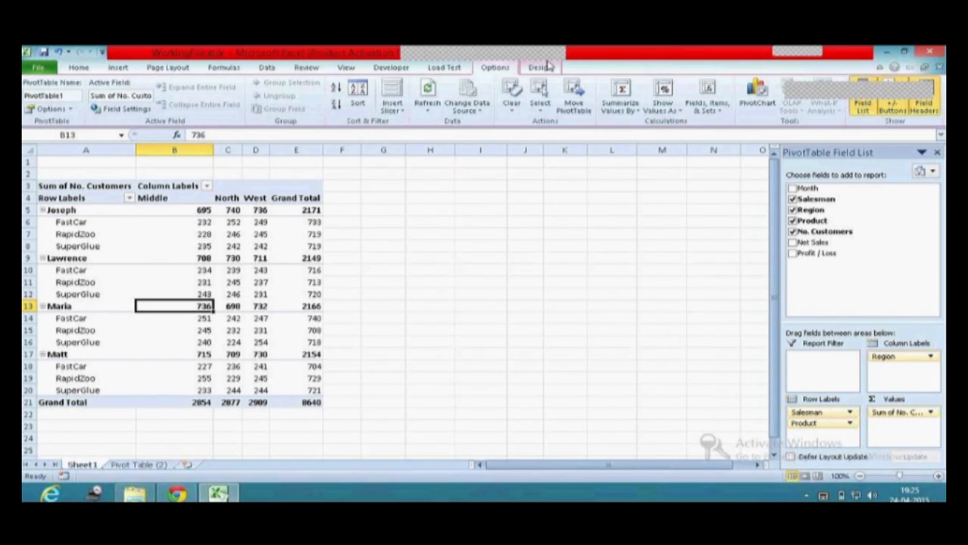
pyautogui.click(463, 247)
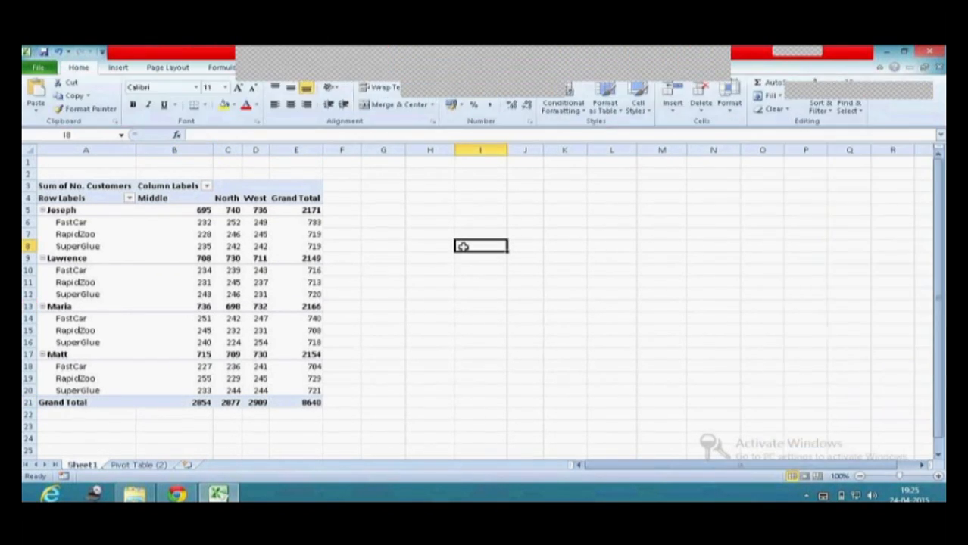
pyautogui.click(228, 294)
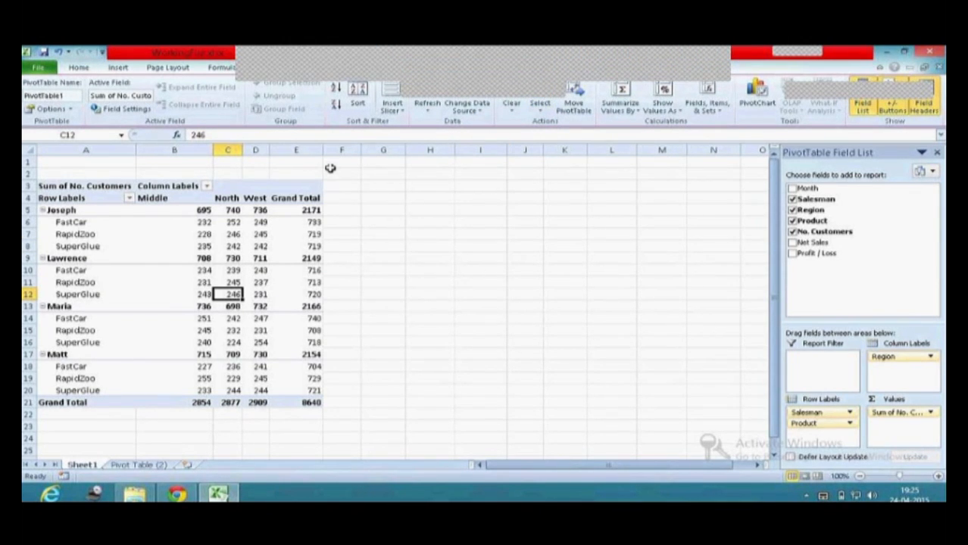
# Show the PivotTable's grand totals for rows only, and turn them back on for both rows and columns.
pyautogui.click(542, 68)
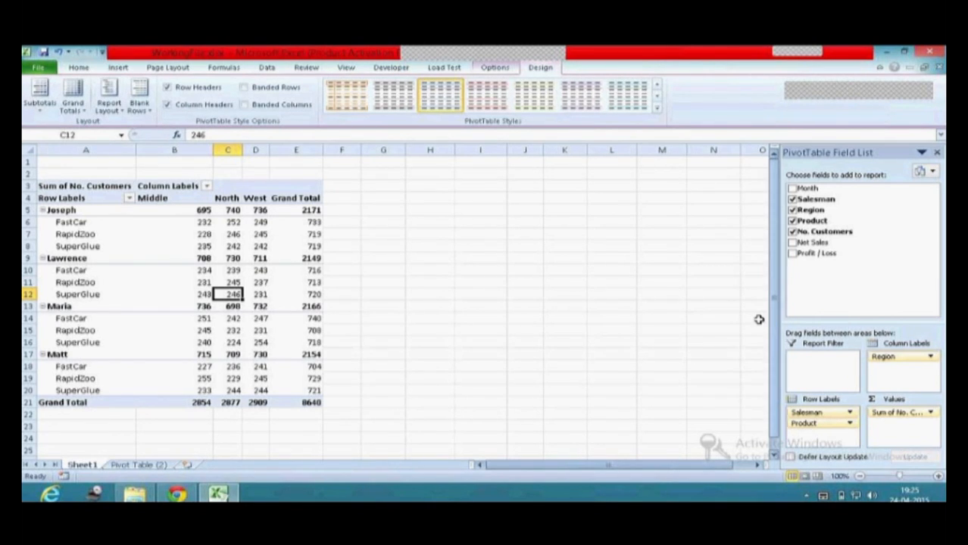
pyautogui.click(73, 109)
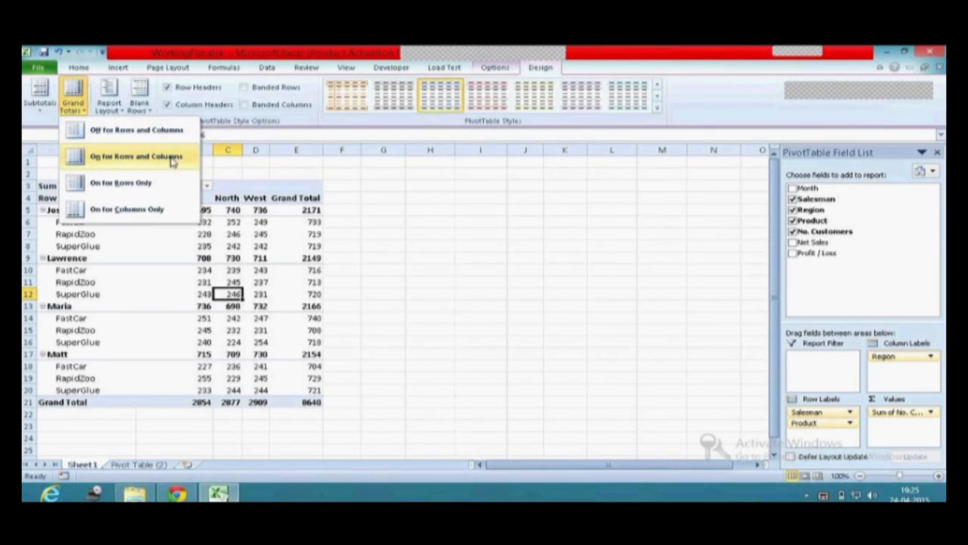
pyautogui.click(129, 184)
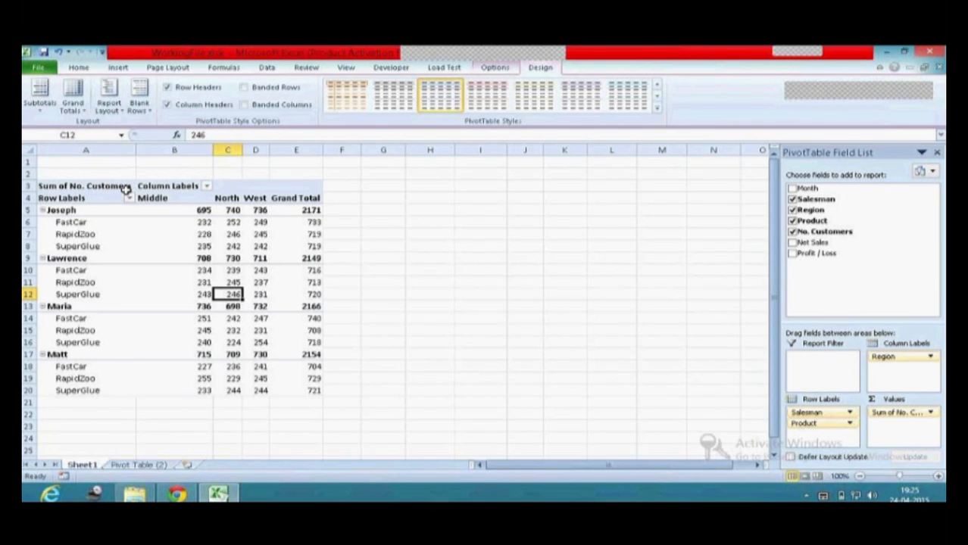
pyautogui.click(72, 97)
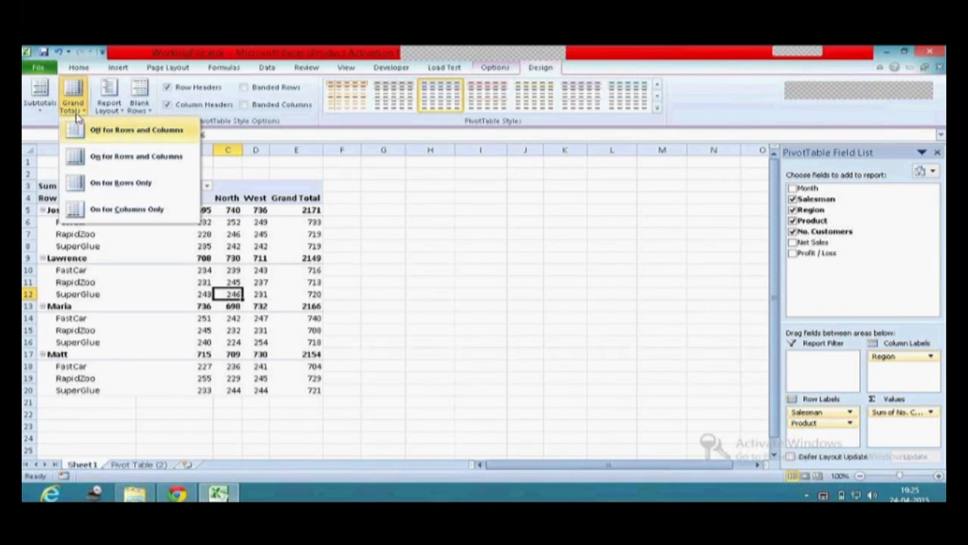
pyautogui.click(96, 156)
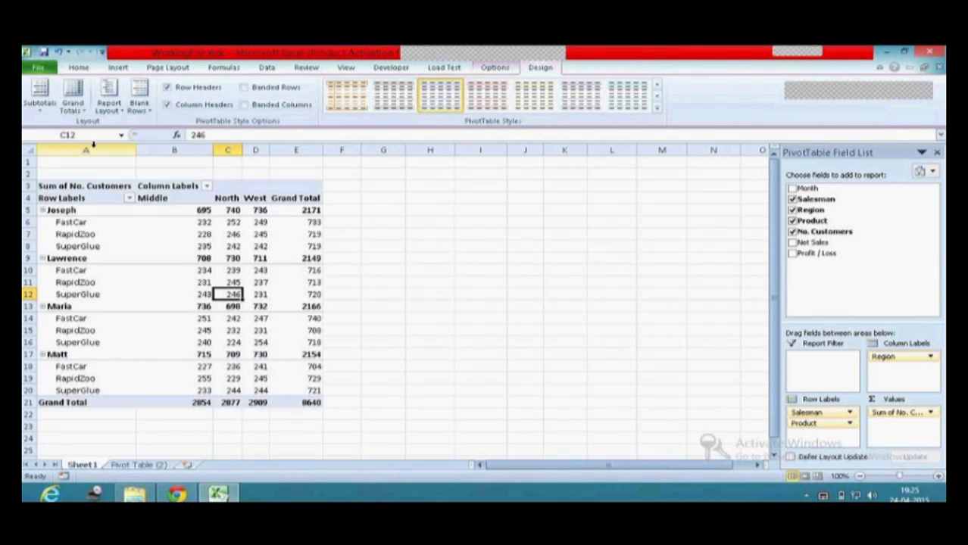
# Show all subtotals at the bottom of each salesman group and review the resulting total rows.
pyautogui.click(73, 95)
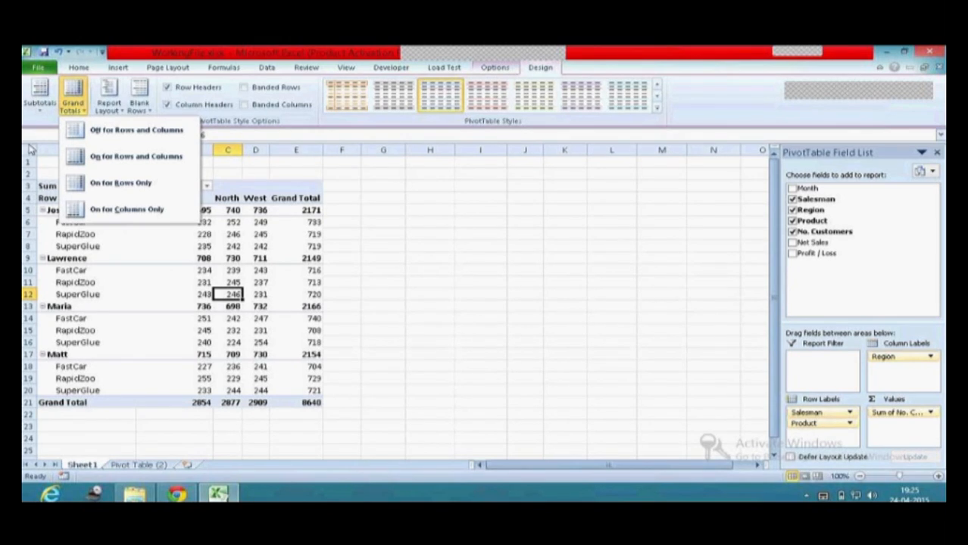
pyautogui.click(38, 110)
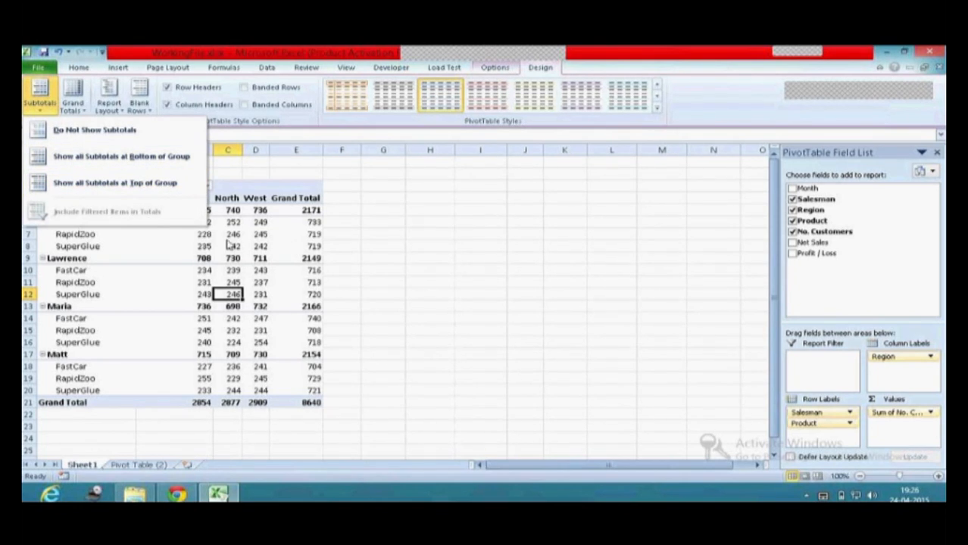
pyautogui.click(85, 157)
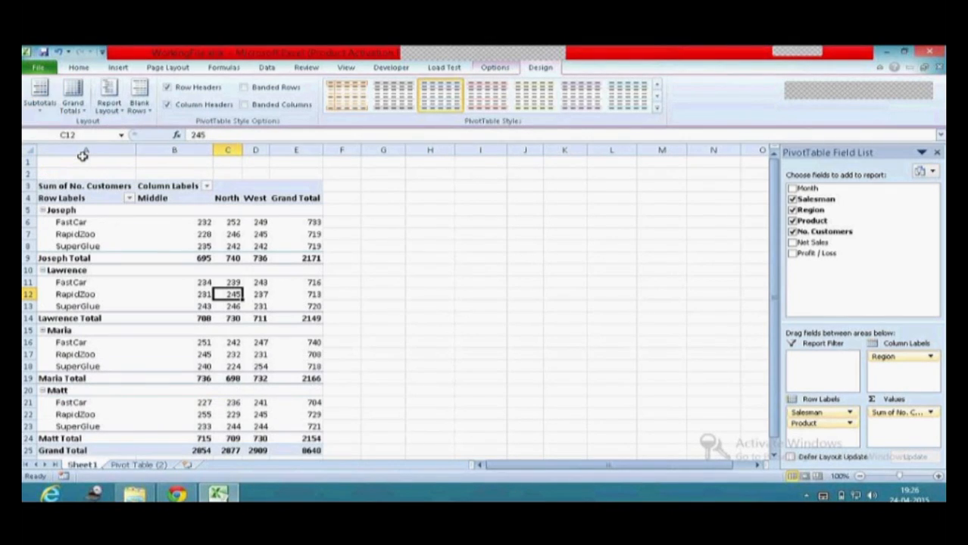
pyautogui.click(31, 112)
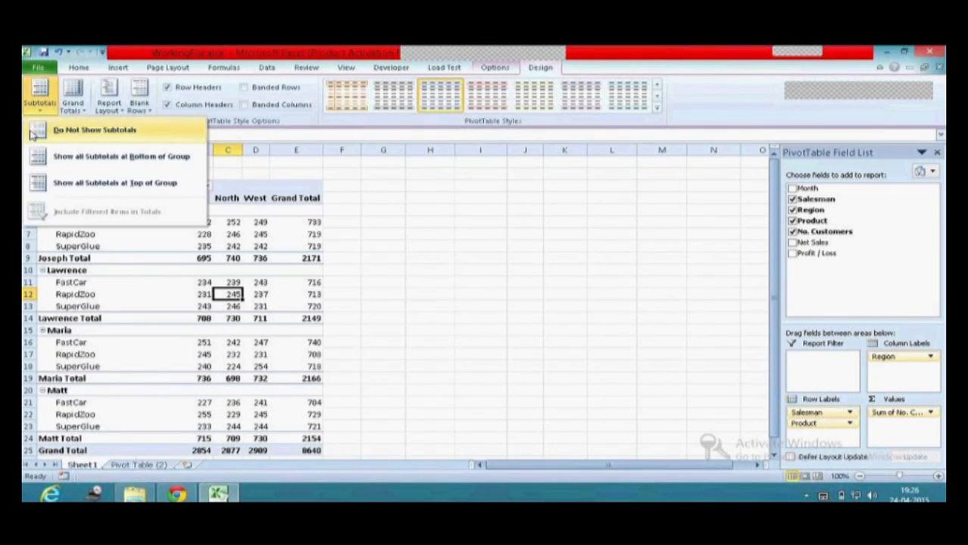
pyautogui.click(58, 162)
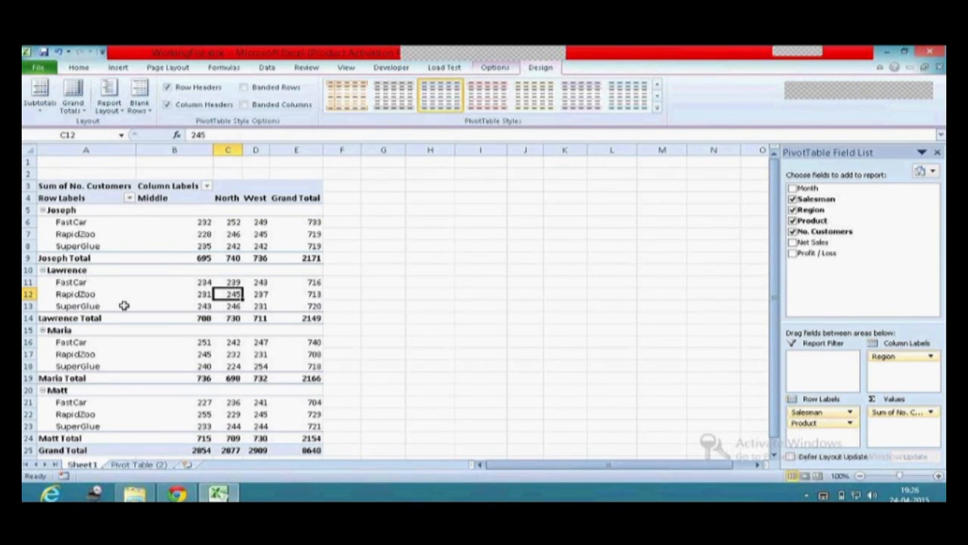
pyautogui.scroll(-1, 123, 305)
pyautogui.click(133, 271)
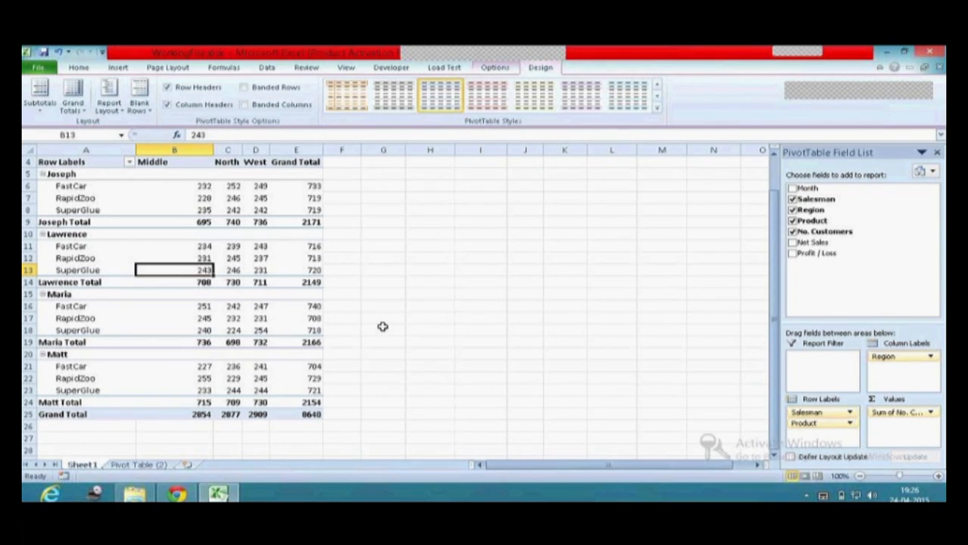
pyautogui.scroll(1, 383, 327)
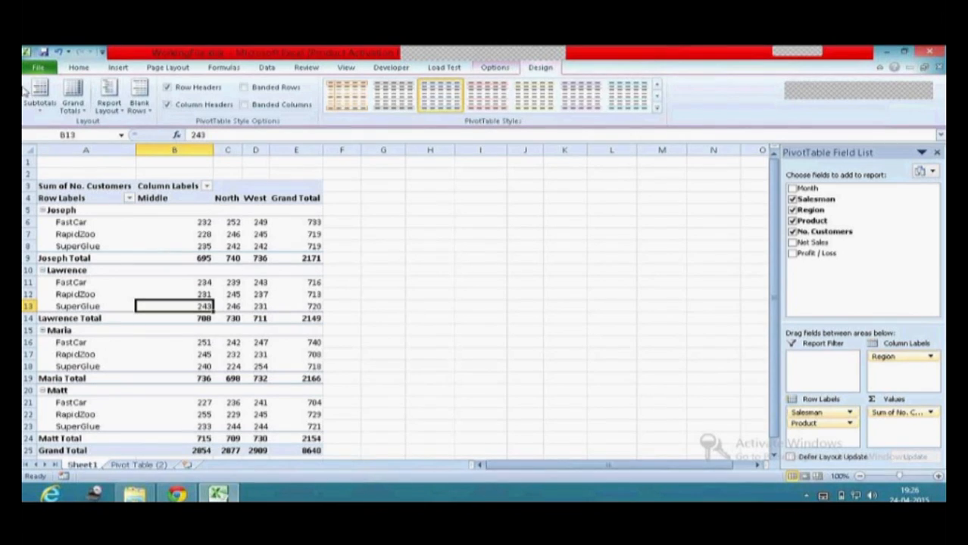
# Review the report layout choices, insert a blank line after each item in the PivotTable, and remove those lines.
pyautogui.click(115, 110)
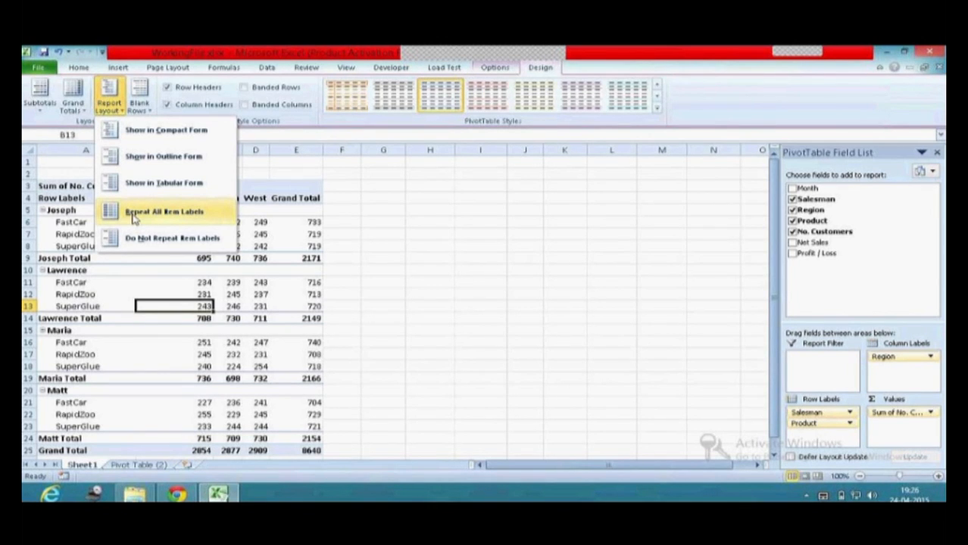
pyautogui.click(139, 107)
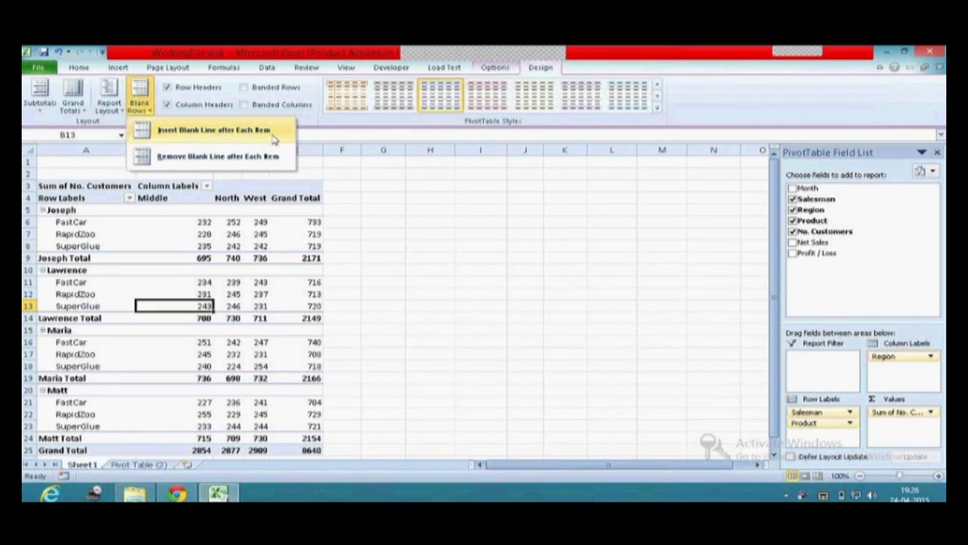
pyautogui.click(160, 138)
pyautogui.scroll(-4, 237, 331)
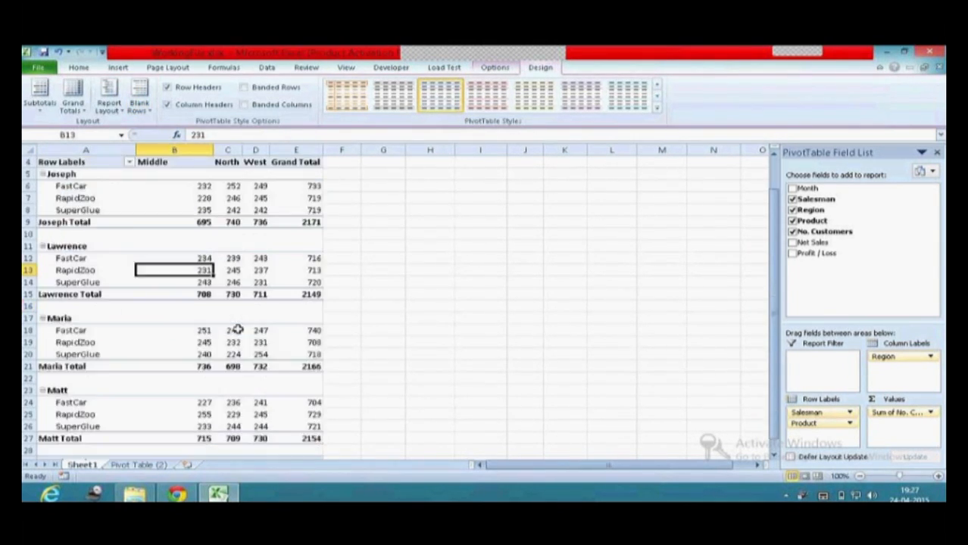
pyautogui.scroll(4, 236, 330)
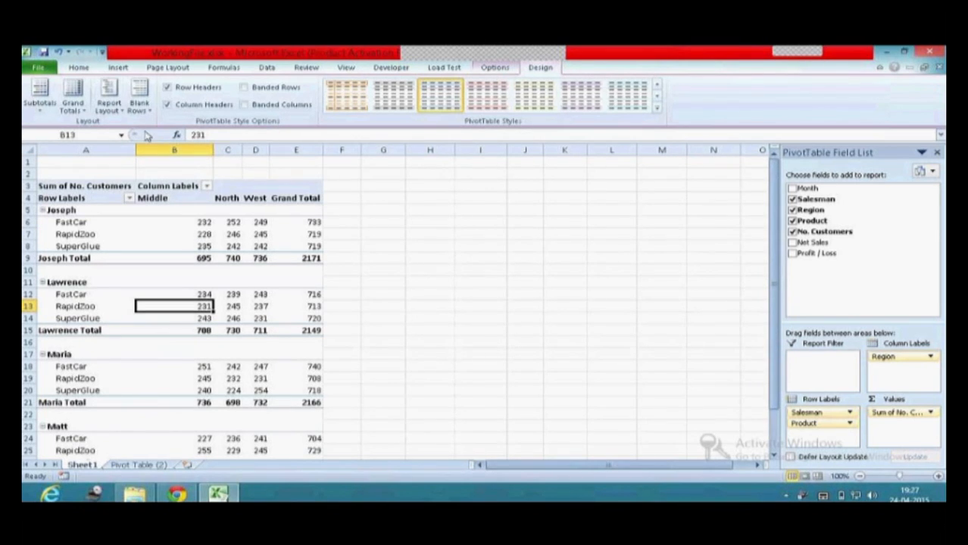
pyautogui.click(139, 102)
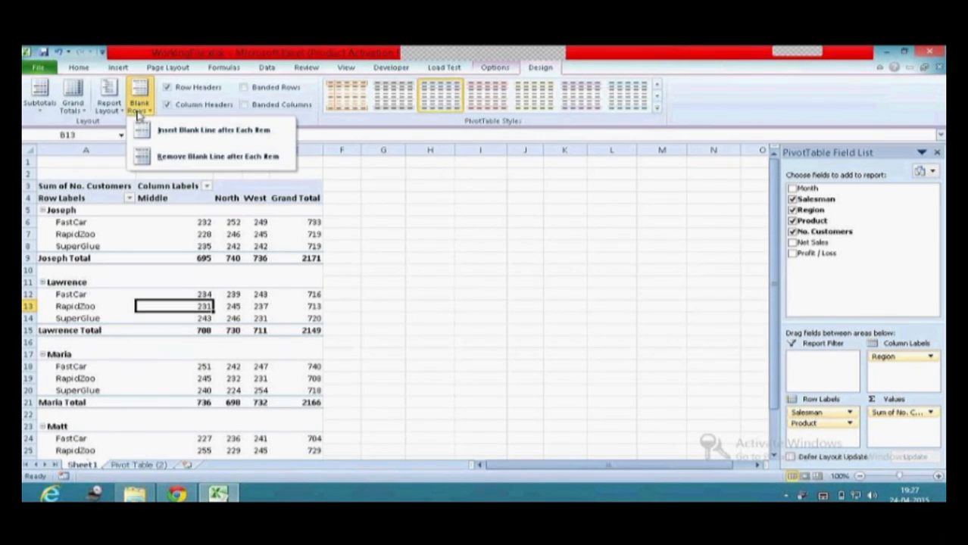
pyautogui.click(171, 156)
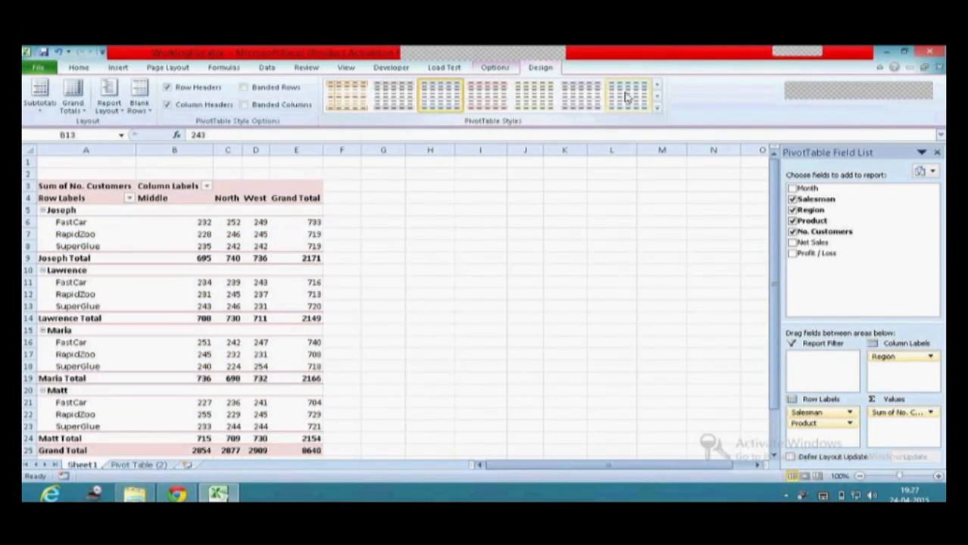
# Try the light orange PivotTable style, and apply the blue style with a dark blue header and blue-shaded salesman rows.
pyautogui.click(361, 103)
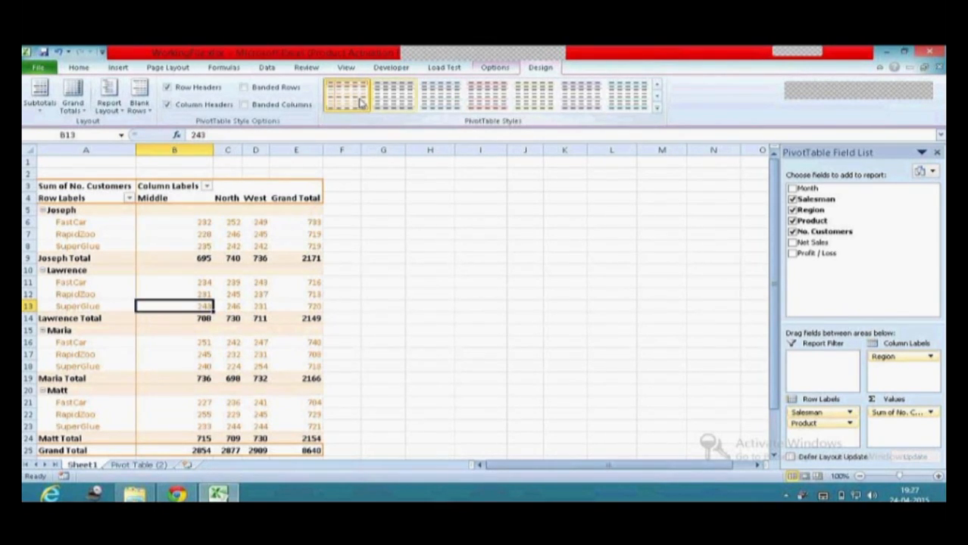
pyautogui.click(659, 112)
pyautogui.click(392, 288)
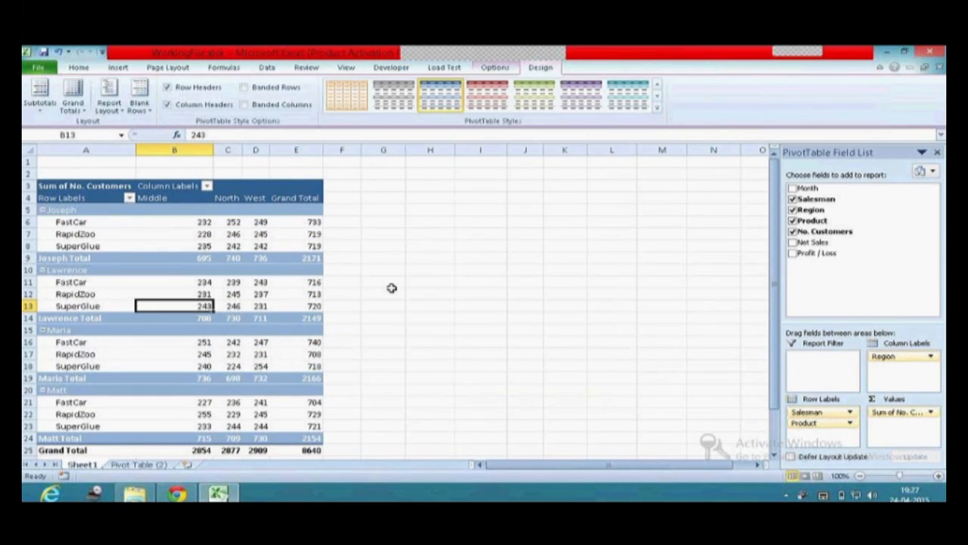
pyautogui.click(392, 291)
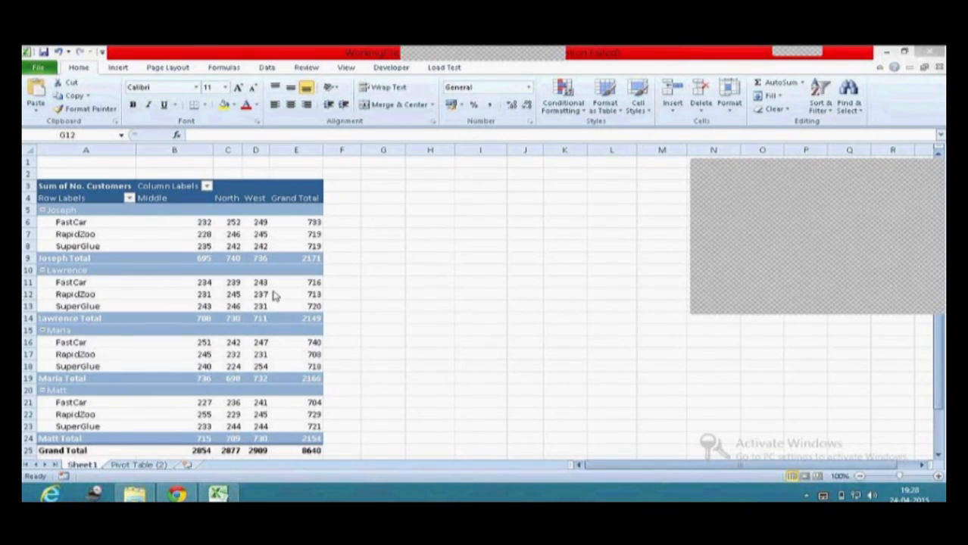
# Add a blank line after each salesman group in the blue-styled PivotTable and remove the blank lines again.
pyautogui.click(229, 307)
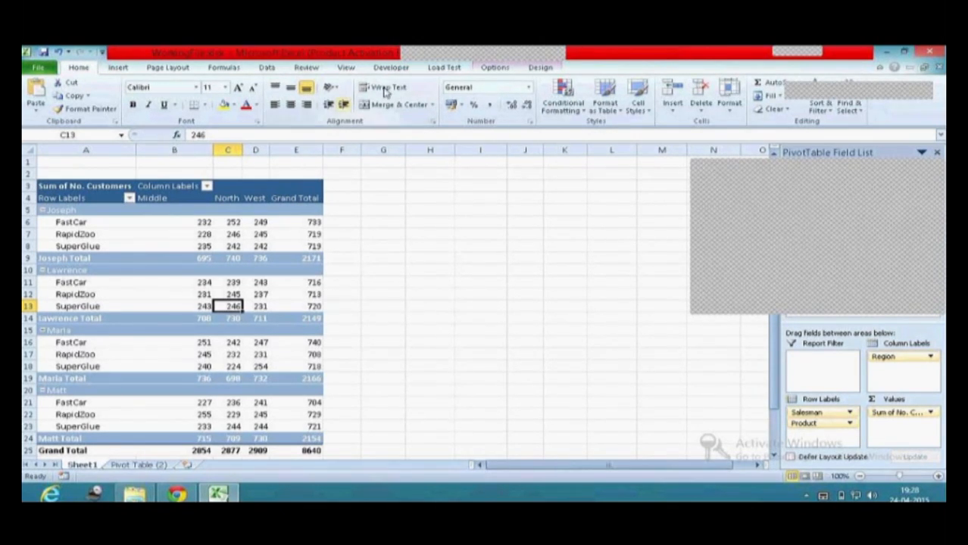
pyautogui.click(539, 68)
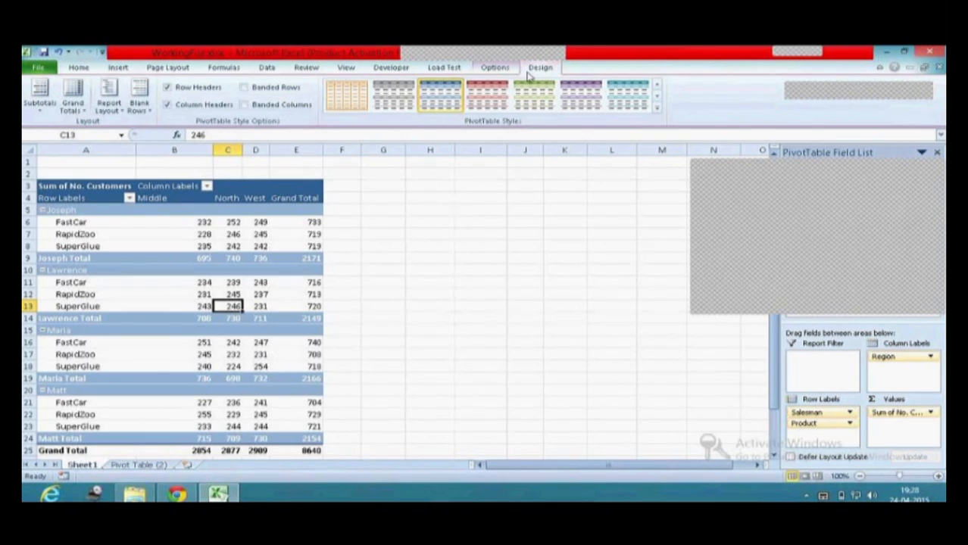
pyautogui.click(138, 110)
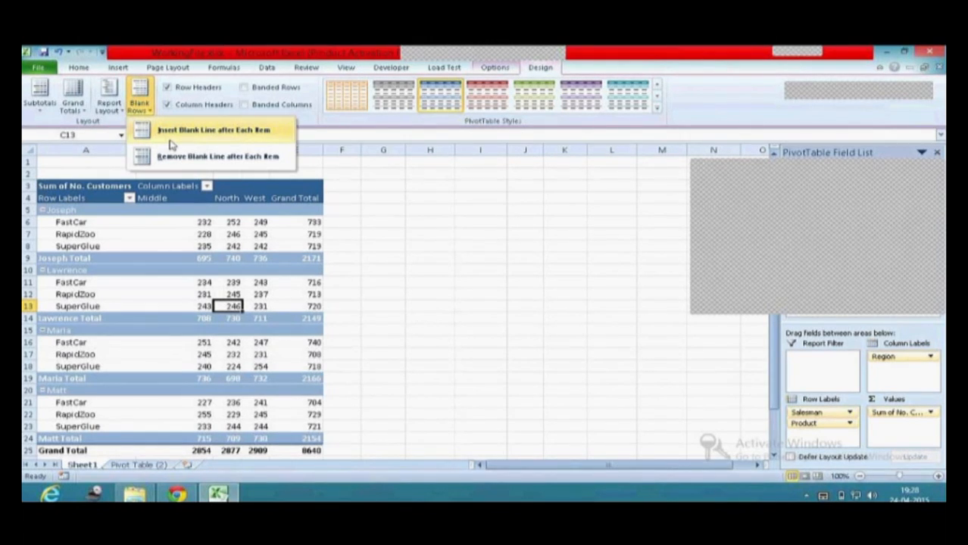
pyautogui.click(212, 131)
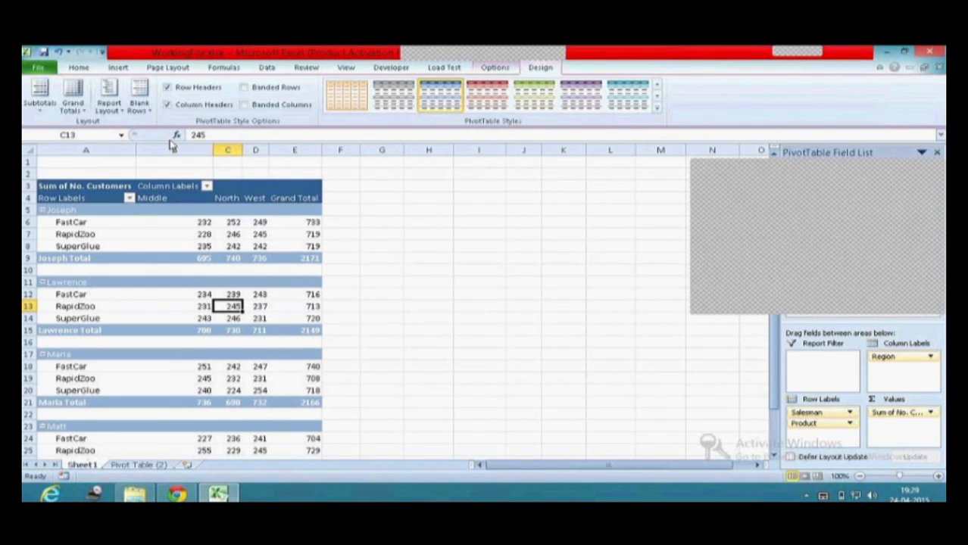
pyautogui.click(140, 106)
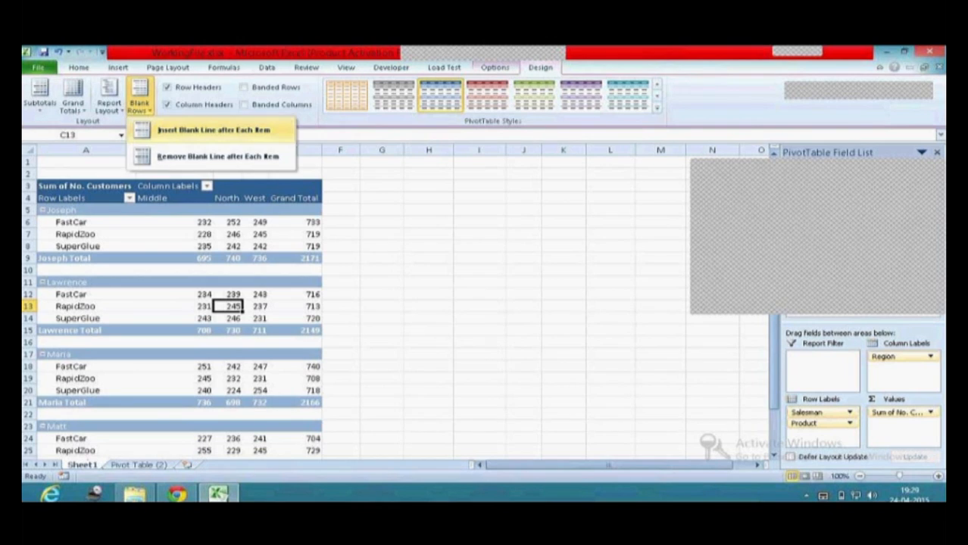
pyautogui.click(160, 162)
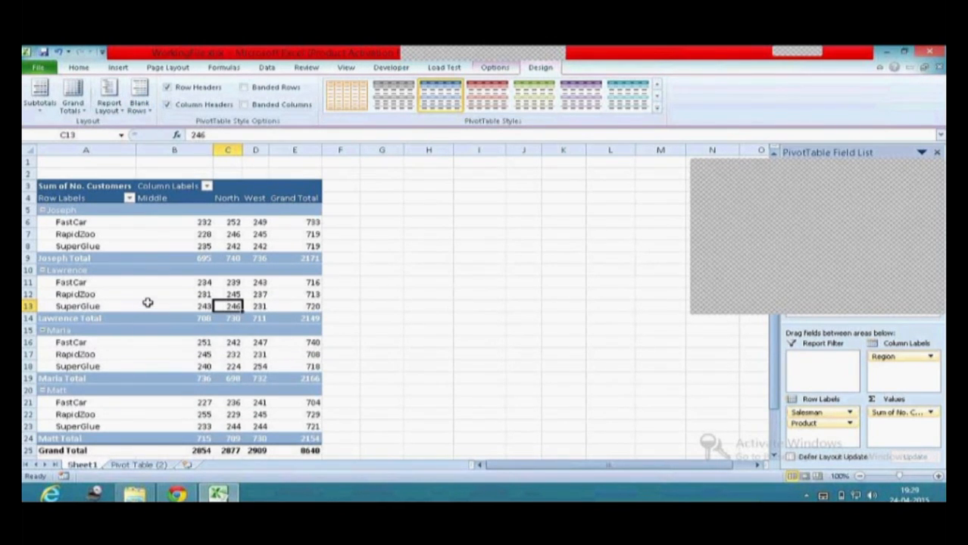
# Set the number of customers in cell E2 of the Pivot Table (2) source sheet to 1000.
pyautogui.click(496, 70)
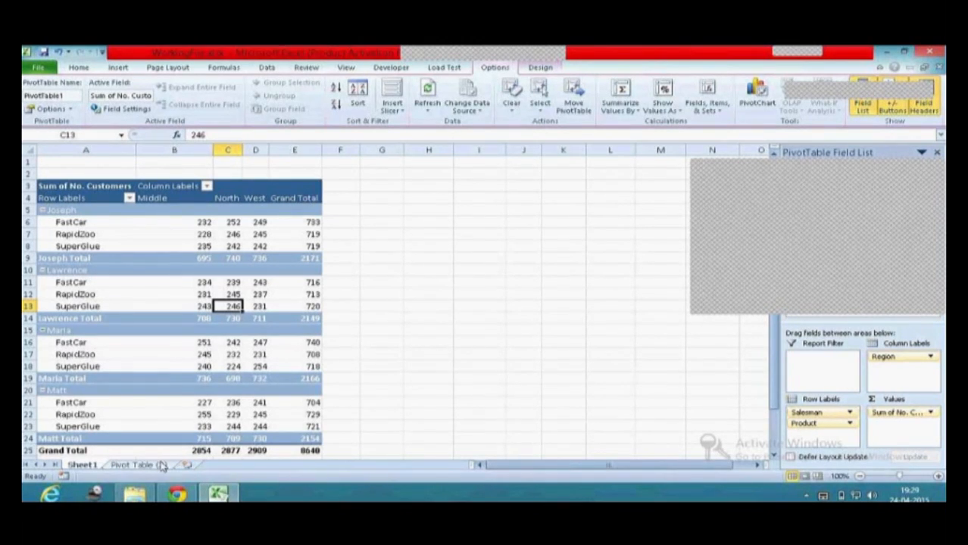
pyautogui.moveTo(151, 336)
pyautogui.click(134, 467)
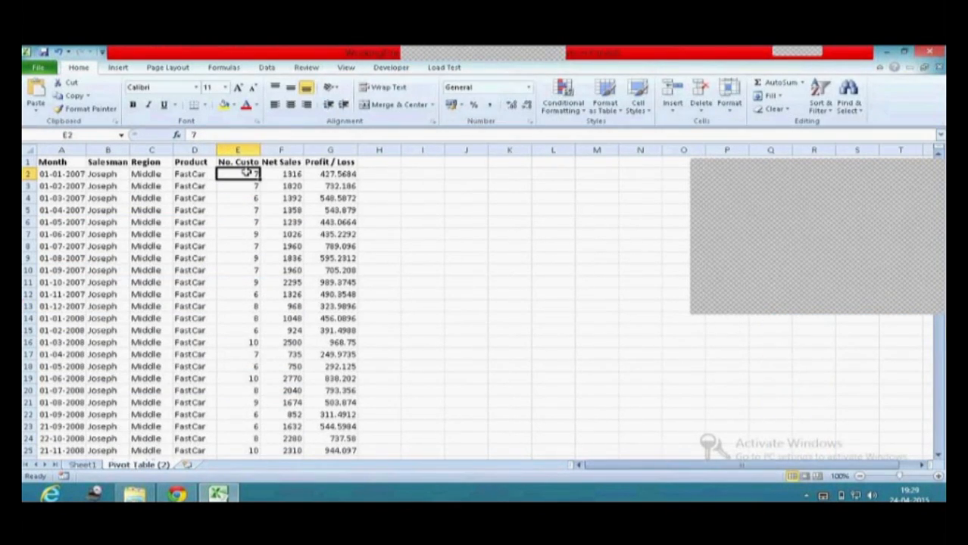
pyautogui.press('F2')
pyautogui.write('1000')
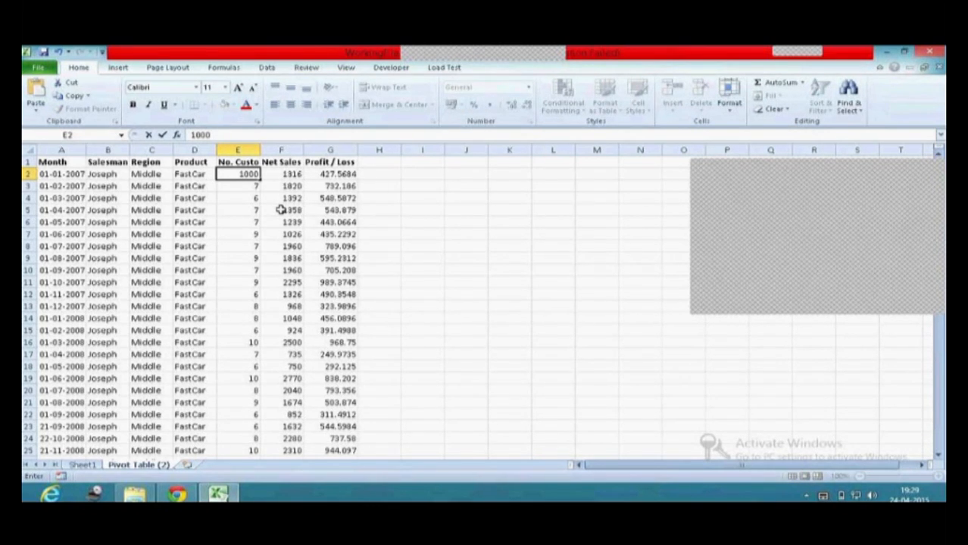
# Refresh the PivotTable on Sheet1 from the changed source data and check the first salesman's FastCar value for the Middle region.
pyautogui.click(81, 466)
pyautogui.click(227, 331)
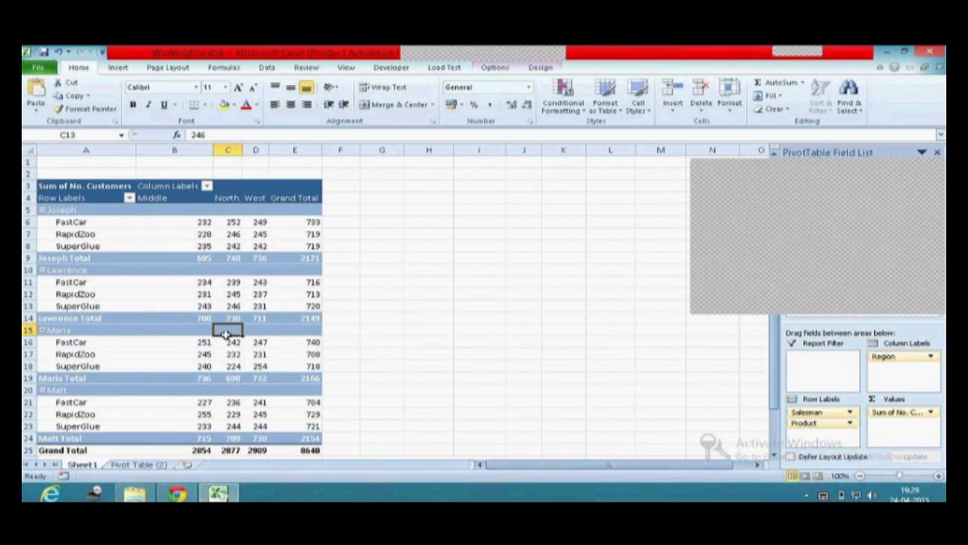
pyautogui.click(212, 246)
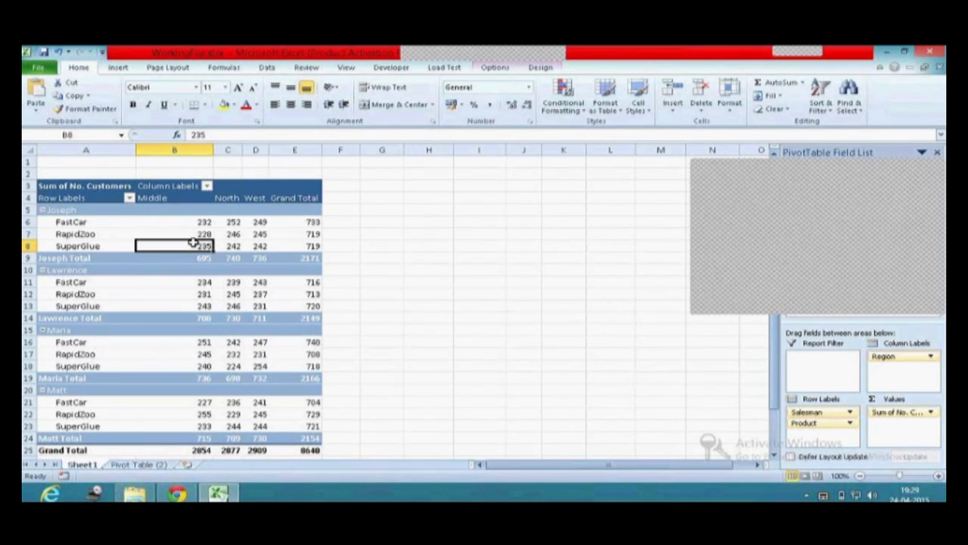
pyautogui.rightClick(190, 247)
pyautogui.moveTo(243, 354)
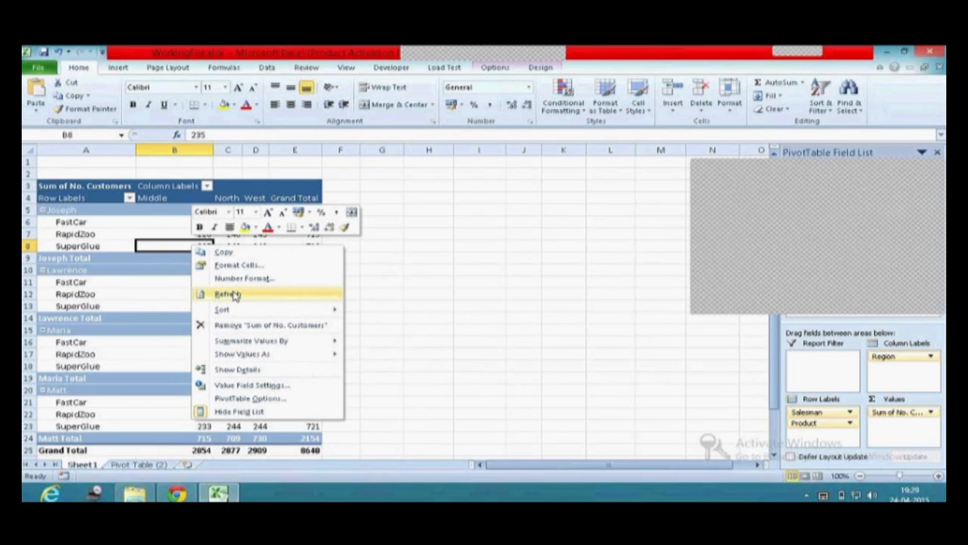
pyautogui.click(497, 69)
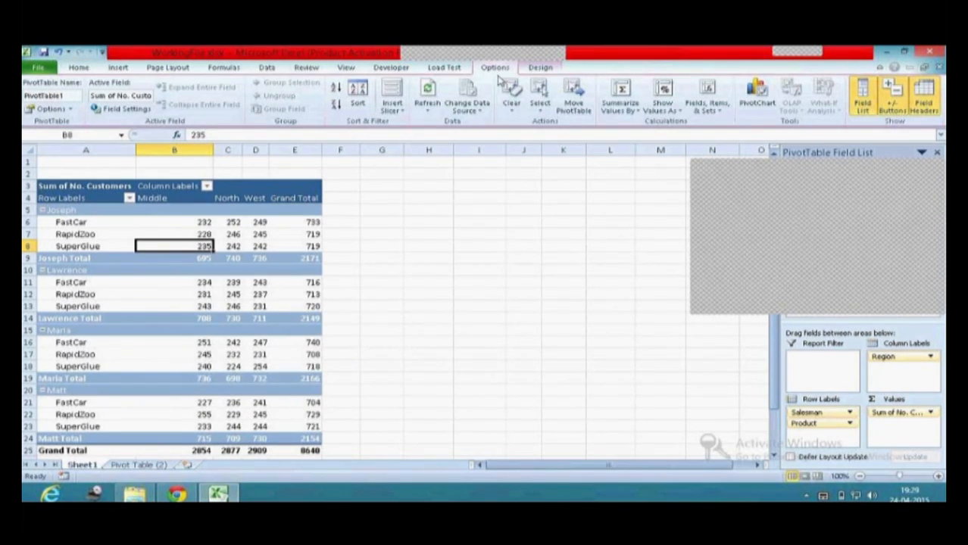
pyautogui.click(427, 107)
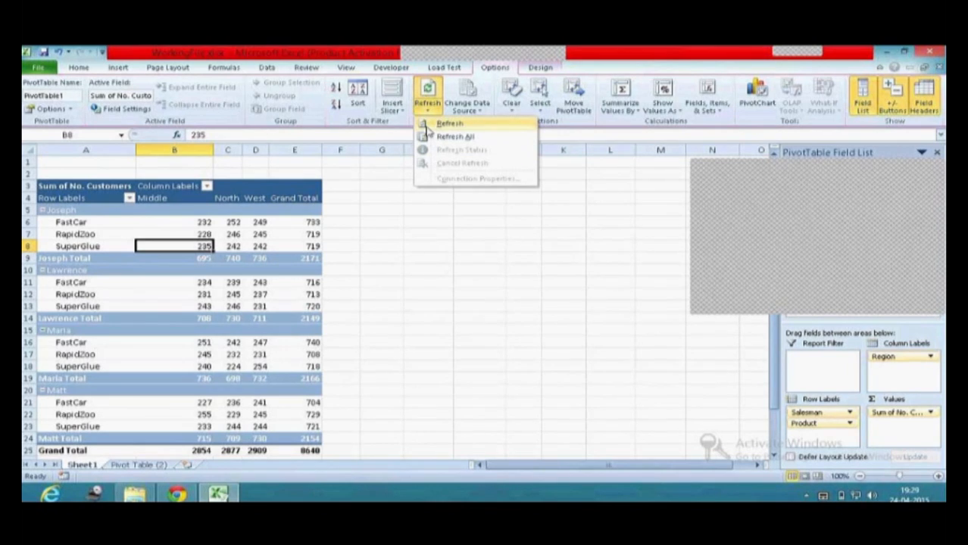
pyautogui.click(429, 126)
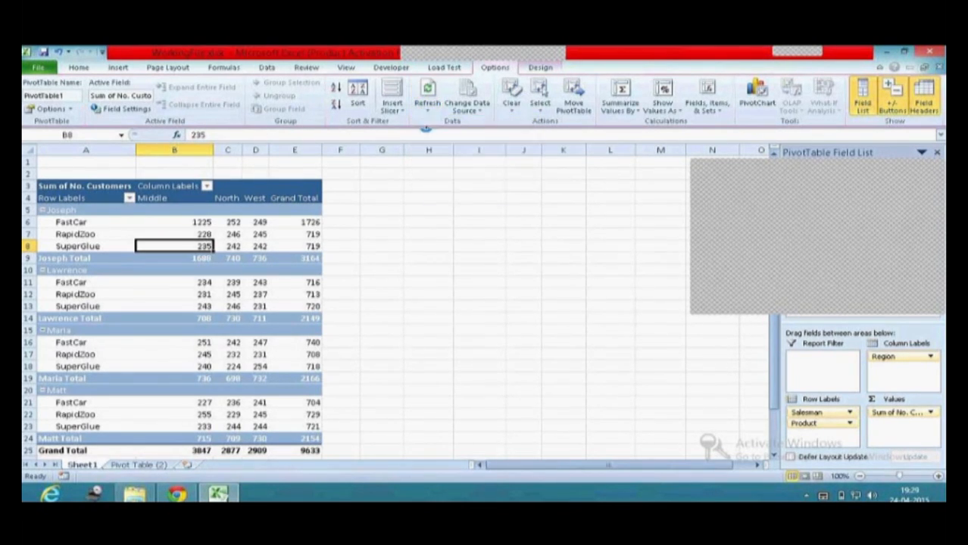
pyautogui.click(198, 222)
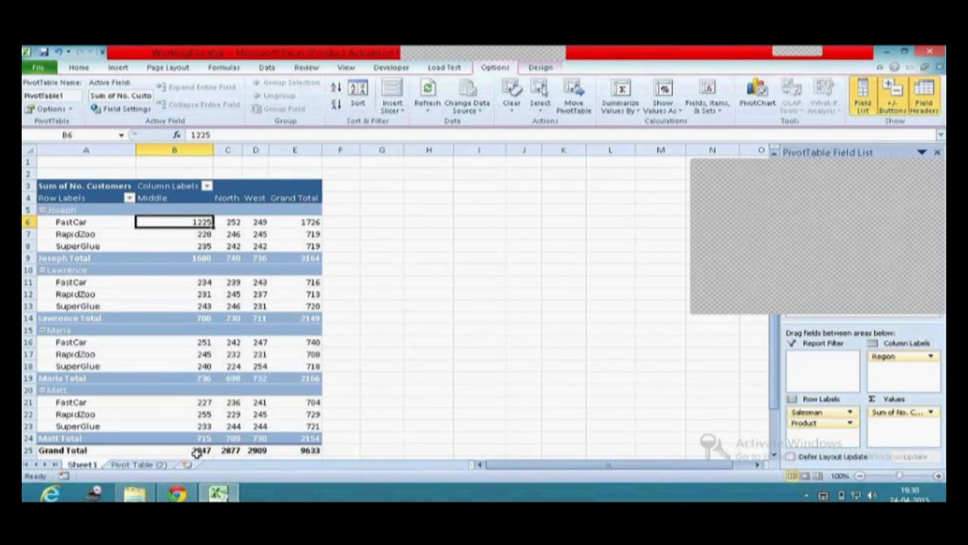
# Insert a copy of the Profit / Loss column before the Net Sales column on the Pivot Table (2) source sheet.
pyautogui.click(140, 465)
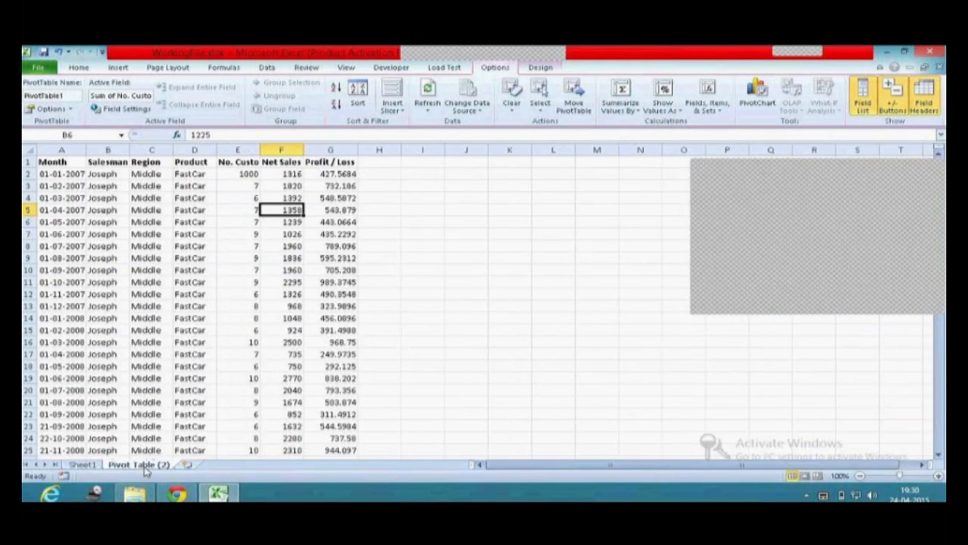
pyautogui.click(367, 160)
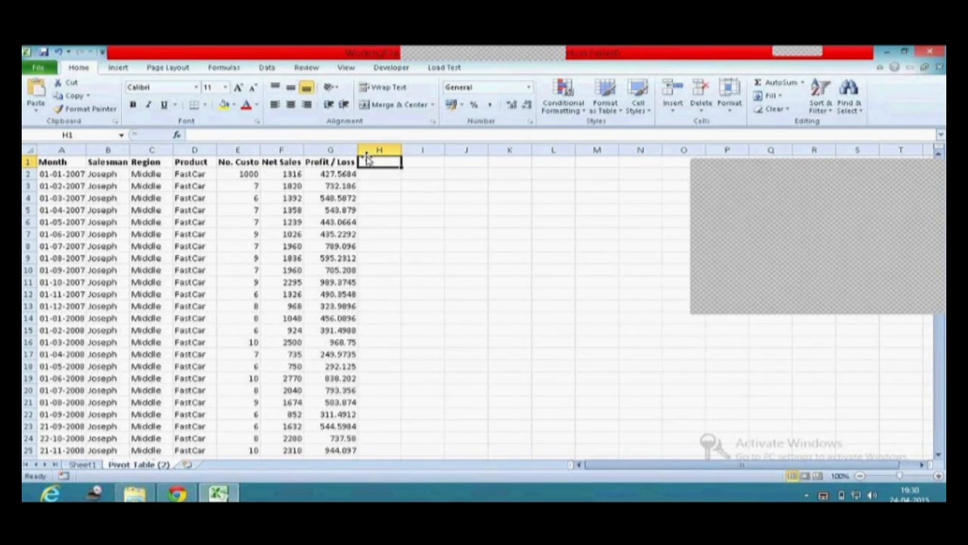
pyautogui.click(328, 144)
pyautogui.hotkey('ctrl', 'c')
pyautogui.click(329, 144)
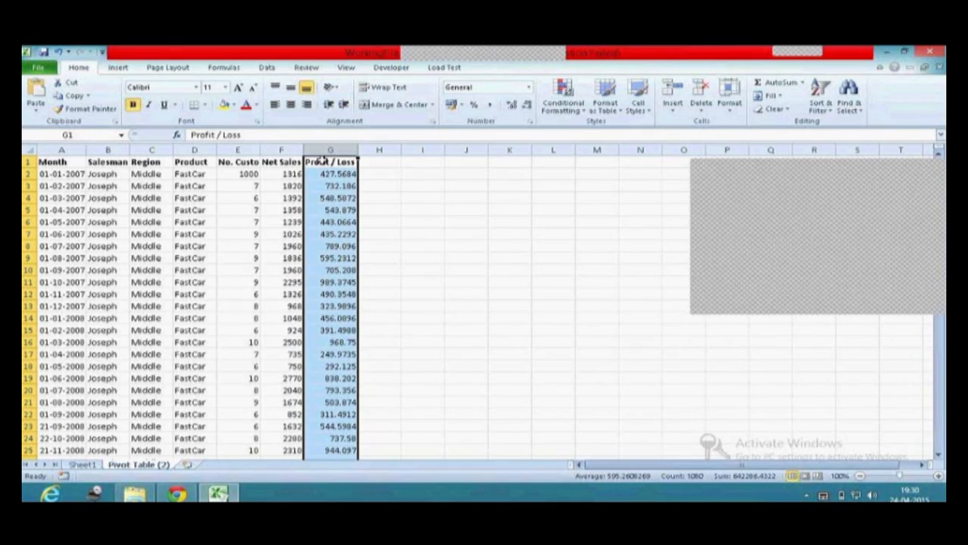
pyautogui.hotkey('ctrl', 'c')
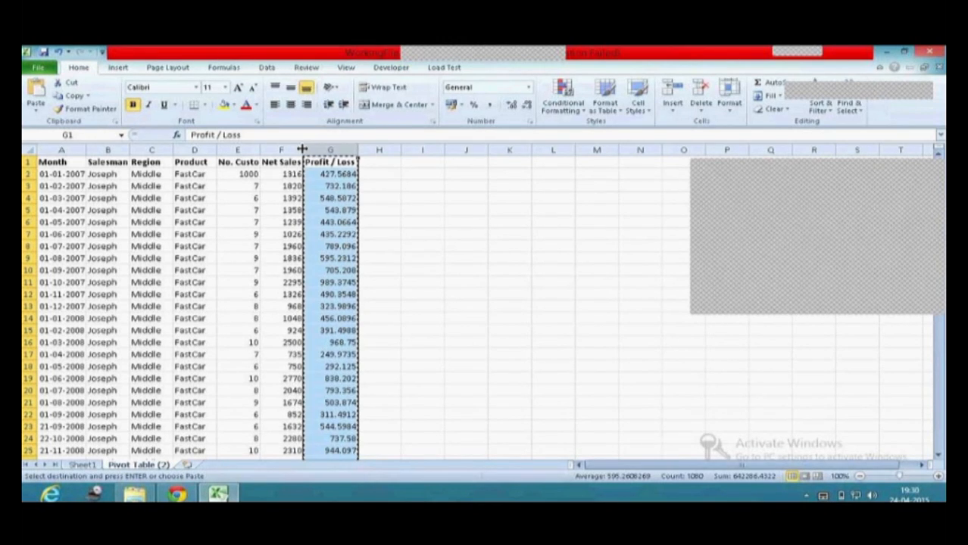
pyautogui.rightClick(293, 150)
pyautogui.click(349, 229)
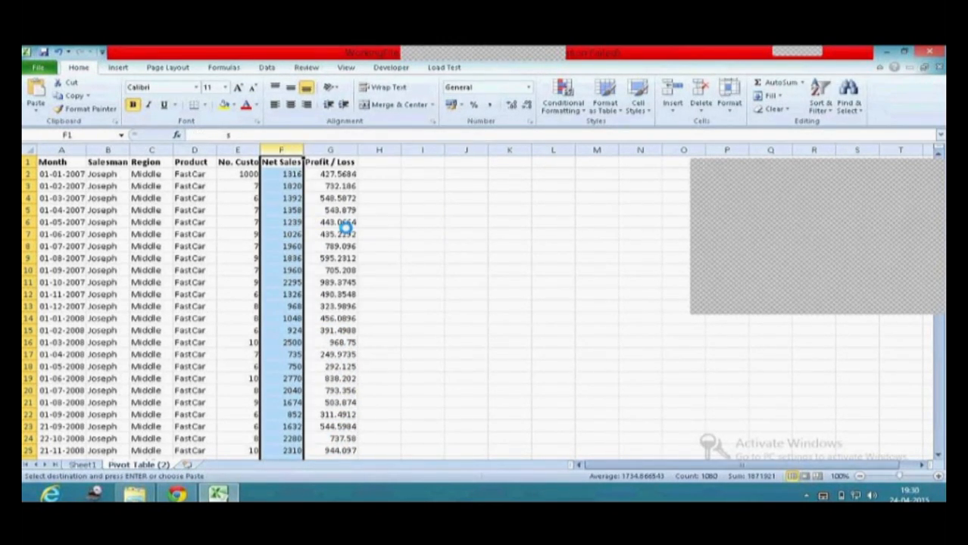
# Rename the header of the inserted column in cell F1 as New.
pyautogui.doubleClick(301, 162)
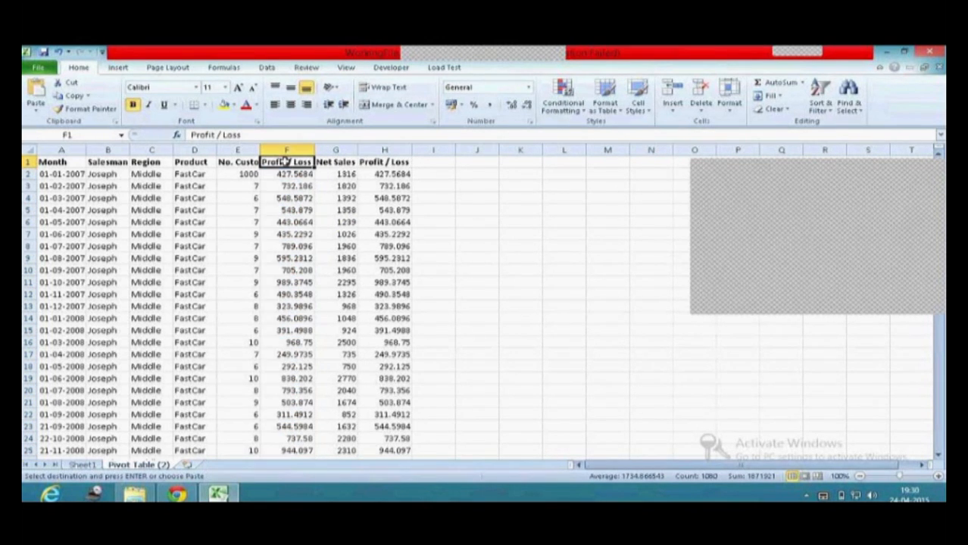
pyautogui.press('Escape')
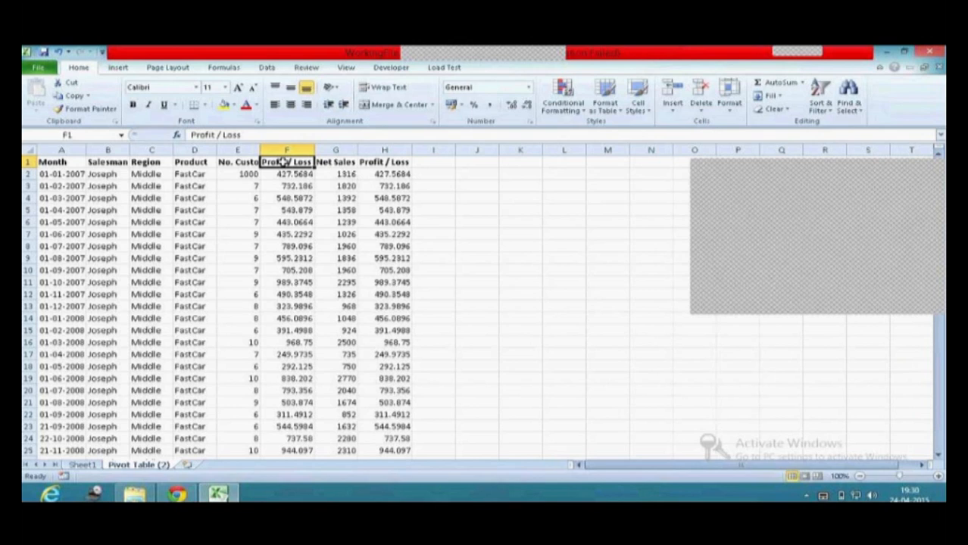
pyautogui.press('BackSpace')
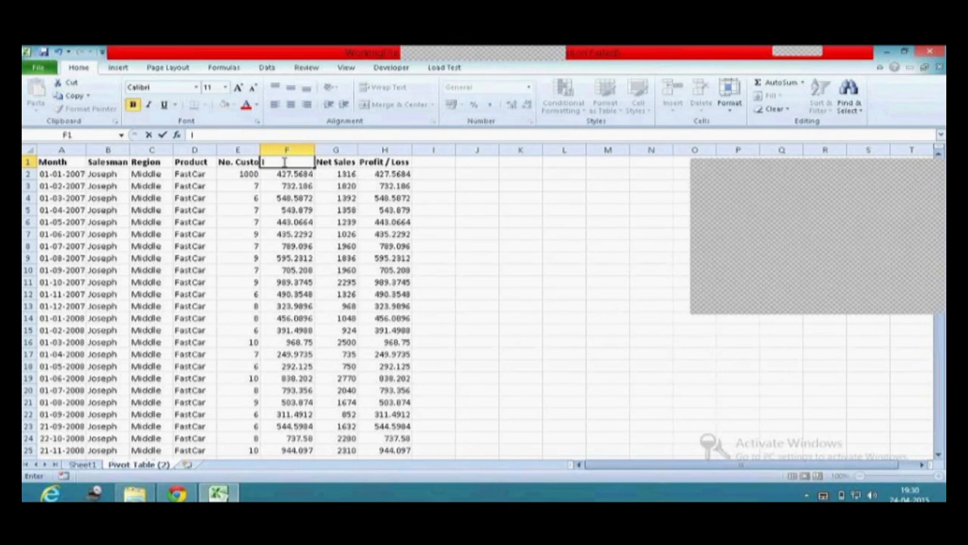
pyautogui.write('New')
pyautogui.press('Return')
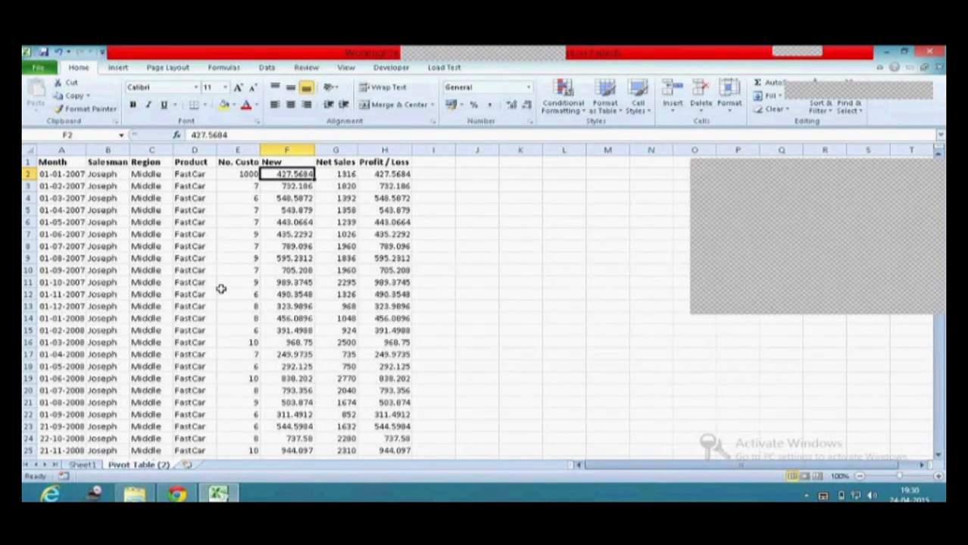
# Refresh the PivotTable on Sheet1 to bring the New column into its field list.
pyautogui.click(83, 465)
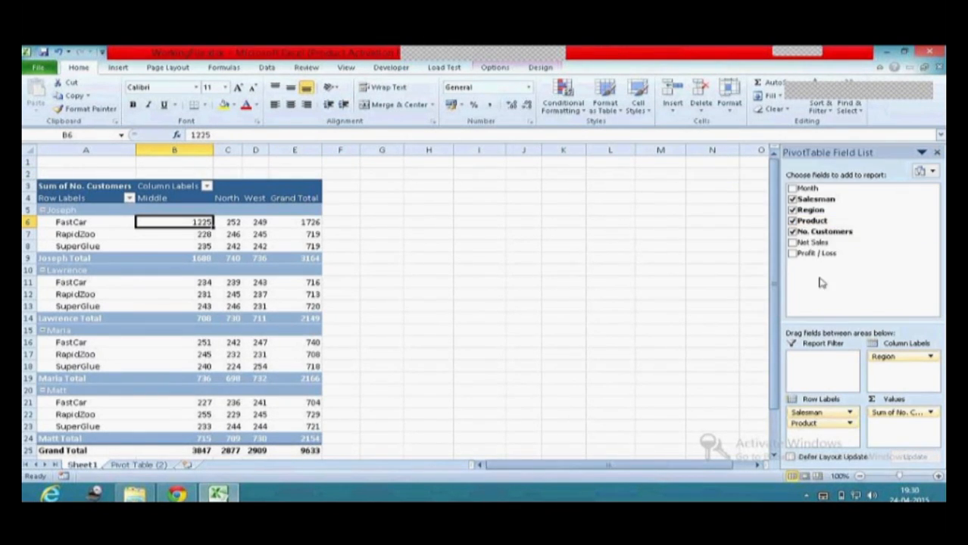
pyautogui.click(494, 67)
pyautogui.click(427, 111)
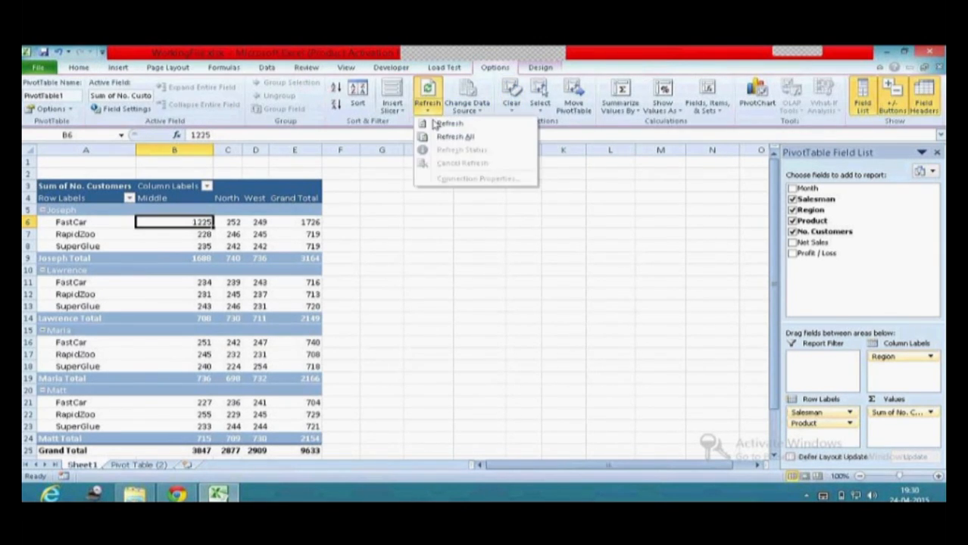
pyautogui.click(441, 125)
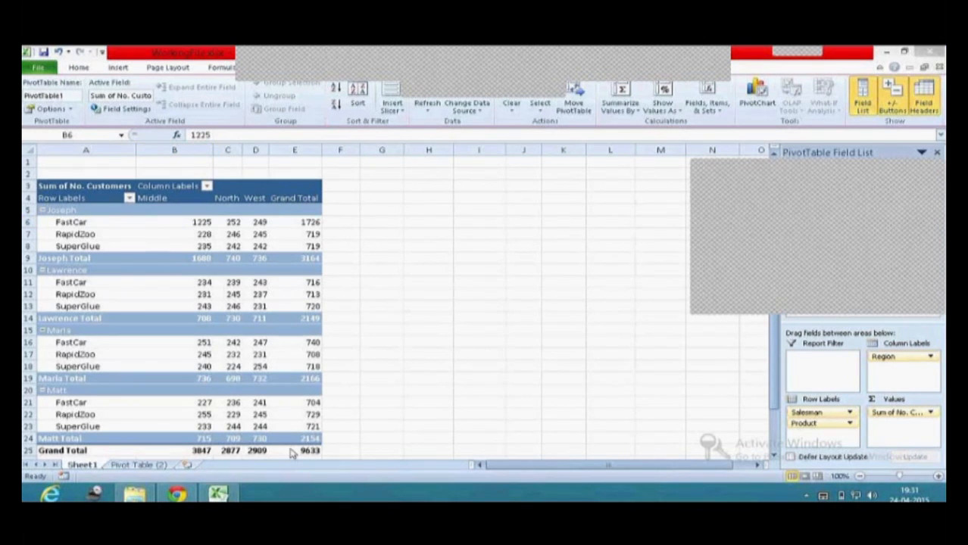
# Copy the Profit / Loss data with its header from column H of the source sheet to column I, starting at I1.
pyautogui.click(139, 464)
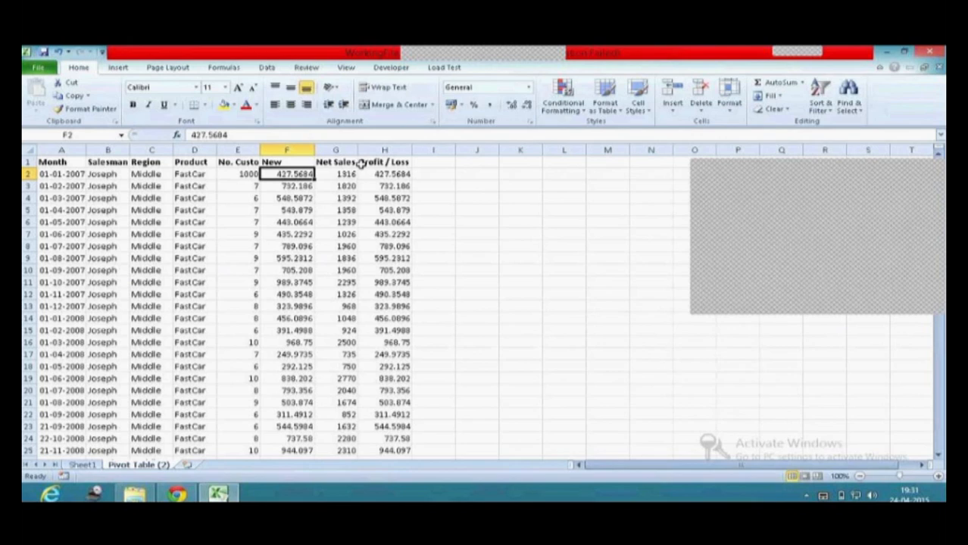
pyautogui.click(428, 162)
pyautogui.click(378, 162)
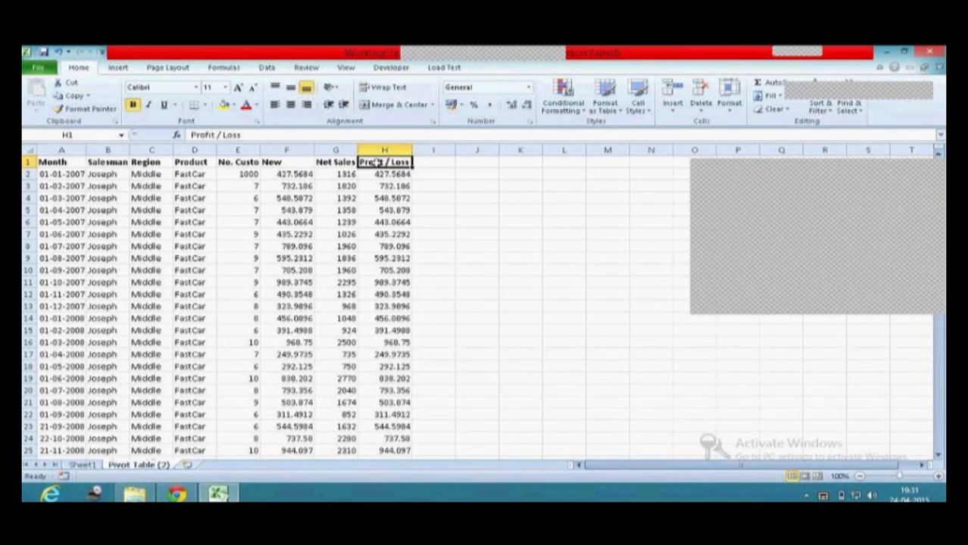
pyautogui.hotkey('ctrl', 'shift', 'Down')
pyautogui.hotkey('ctrl', 'c')
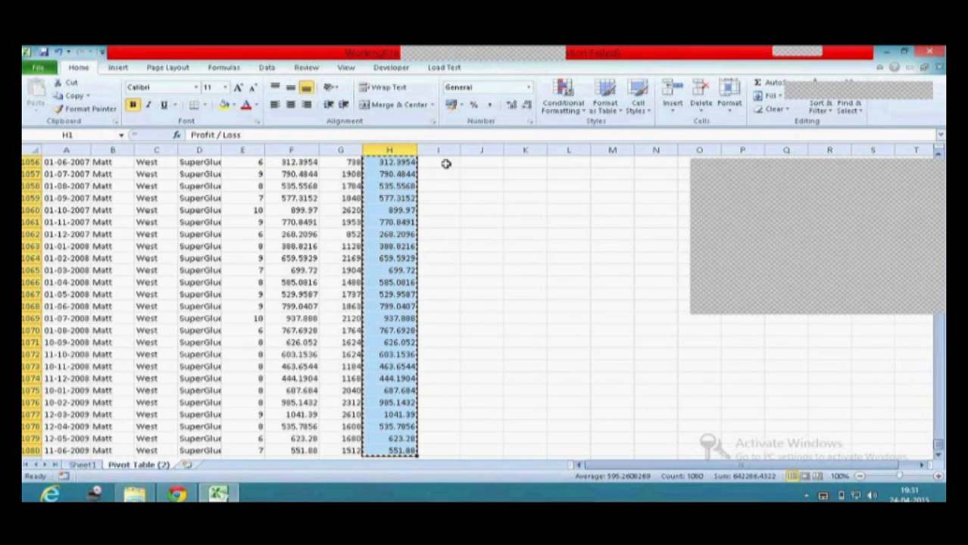
pyautogui.click(439, 162)
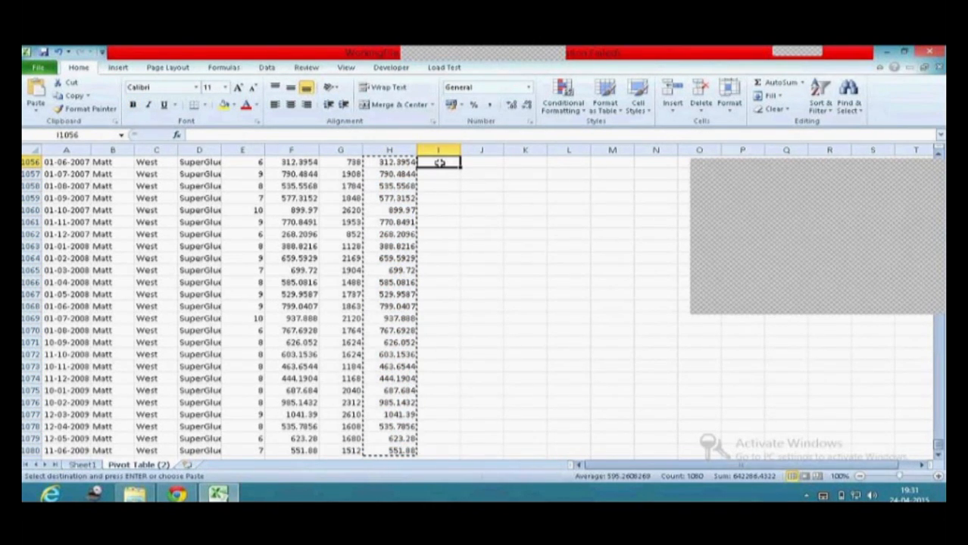
pyautogui.hotkey('ctrl', 'Up')
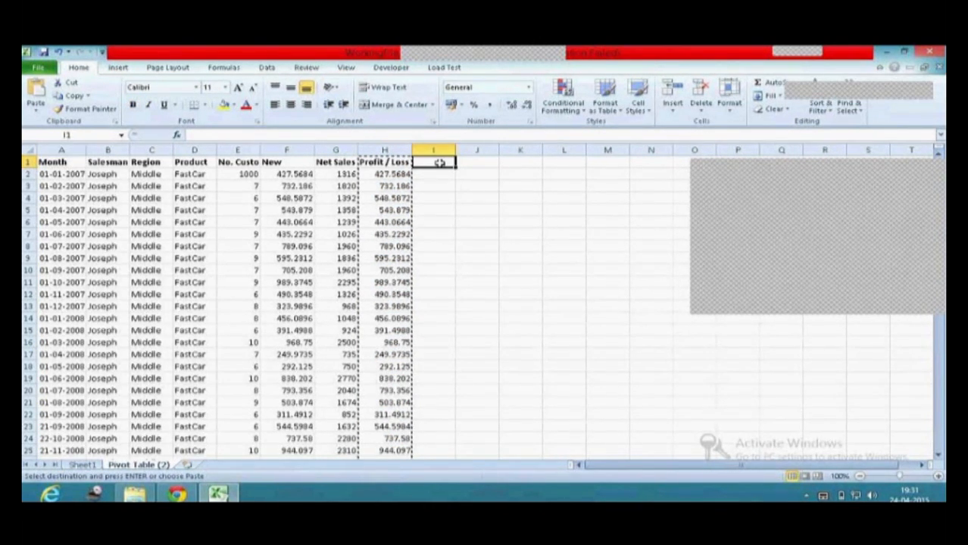
pyautogui.hotkey('ctrl', 'v')
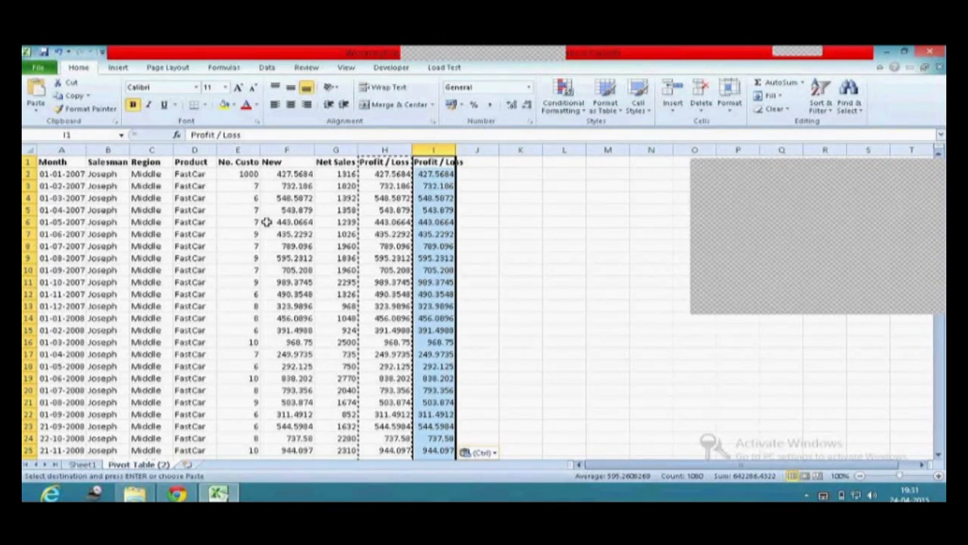
# Refresh all data connections from the PivotTable on Sheet1 and check its field list for the column added at the end.
pyautogui.click(83, 464)
pyautogui.click(273, 266)
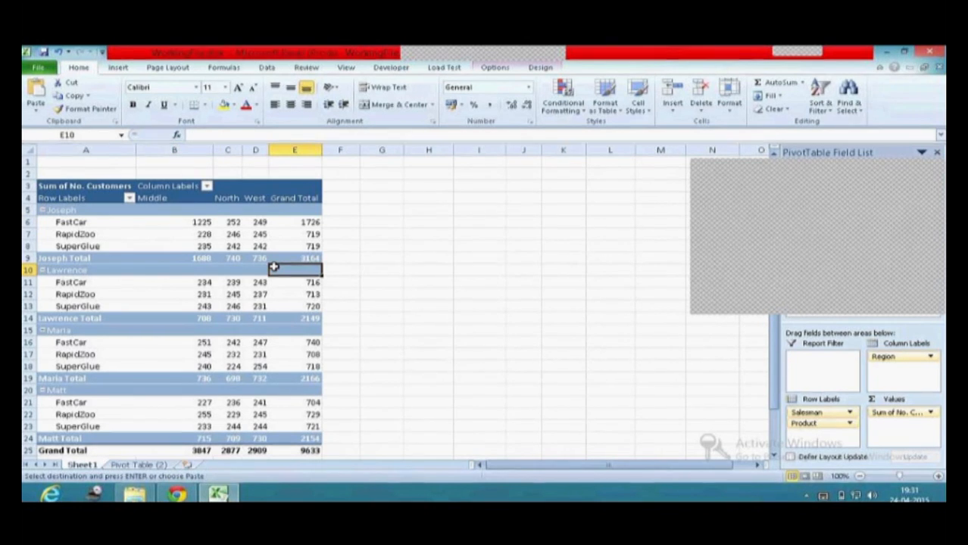
pyautogui.click(488, 68)
pyautogui.click(429, 111)
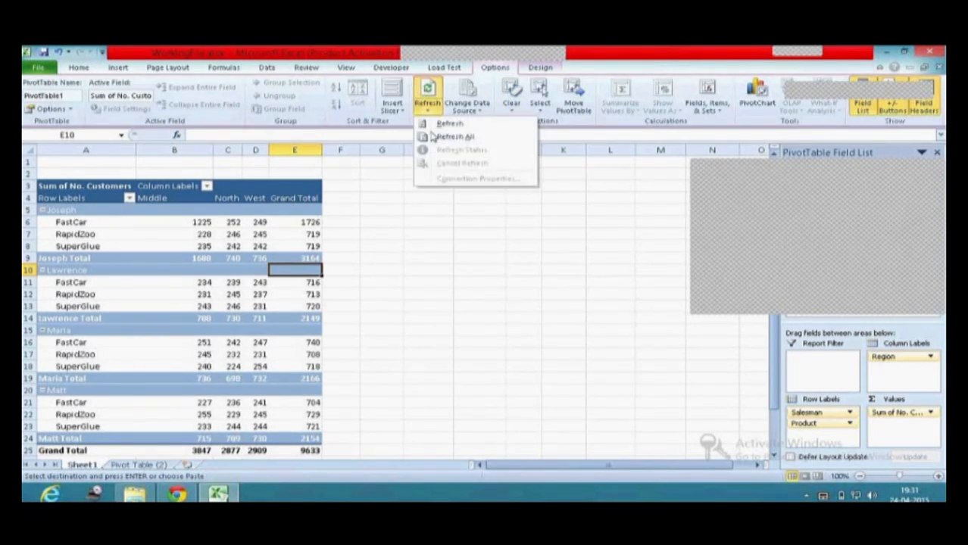
pyautogui.click(433, 138)
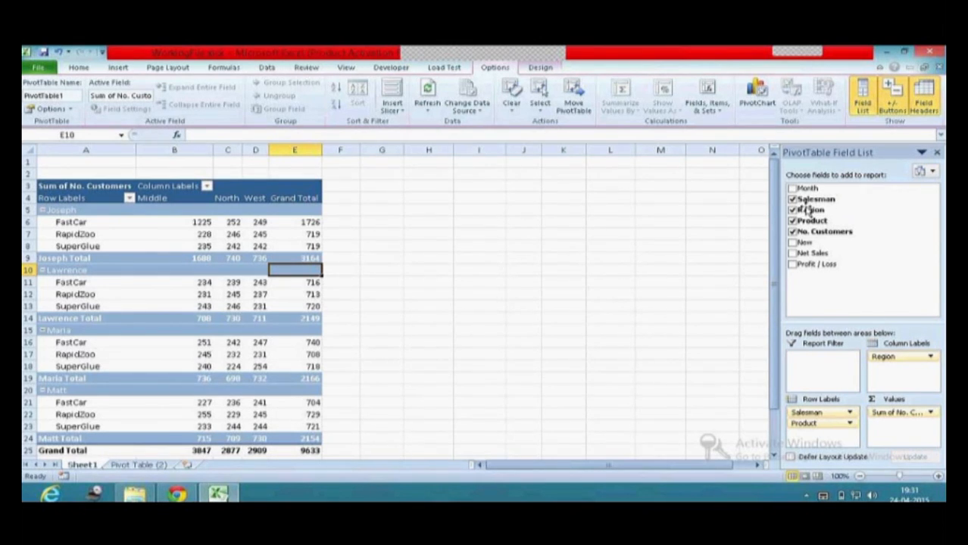
pyautogui.click(138, 465)
pyautogui.click(130, 327)
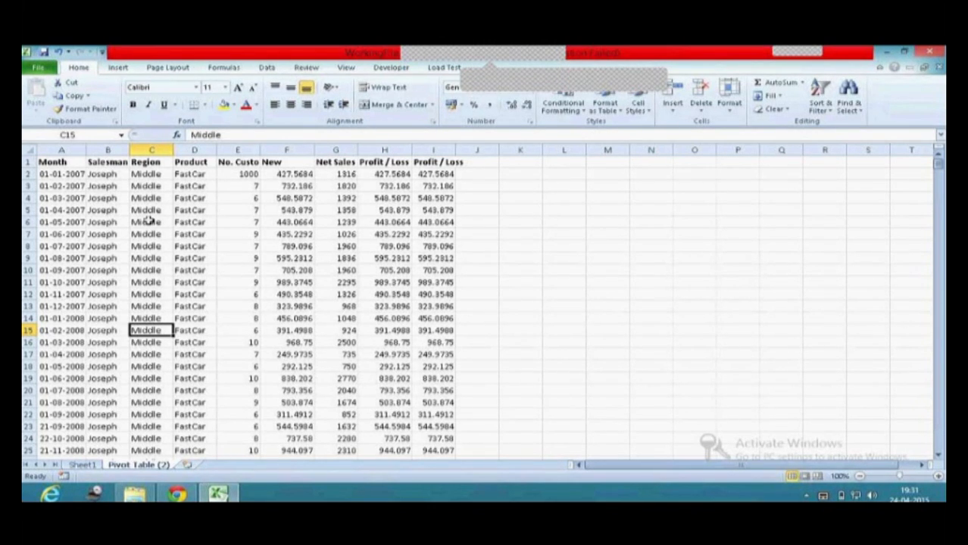
pyautogui.click(150, 220)
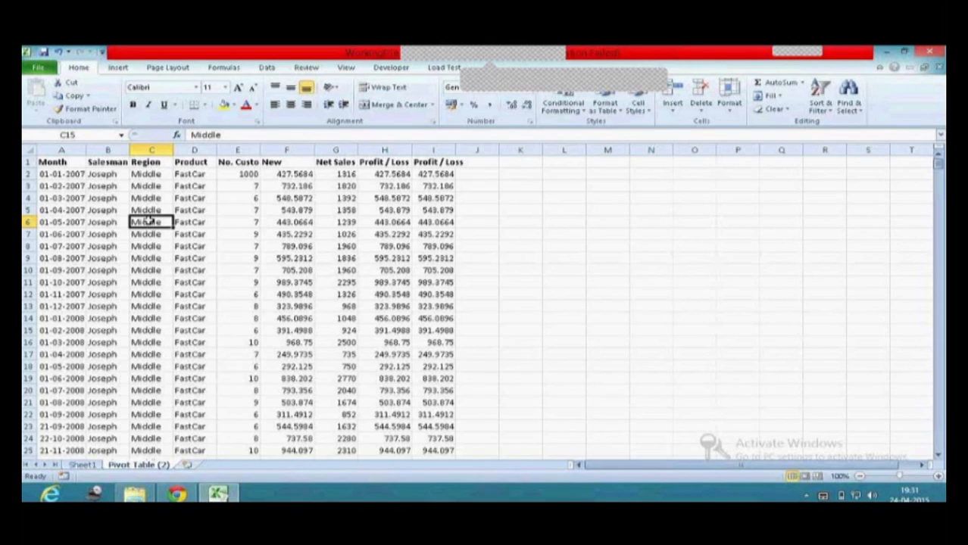
# Delete Sheet1 with its PivotTable from the workbook.
pyautogui.click(81, 465)
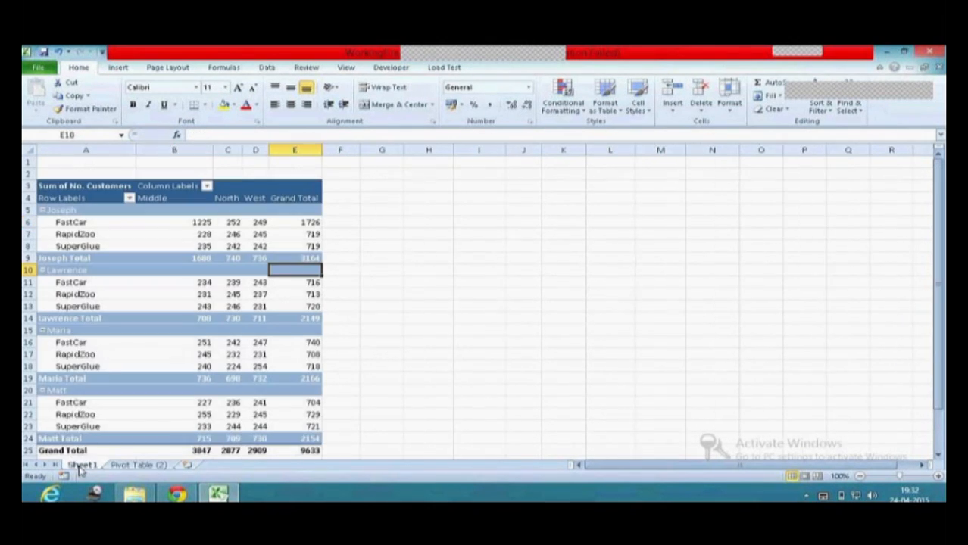
pyautogui.rightClick(80, 467)
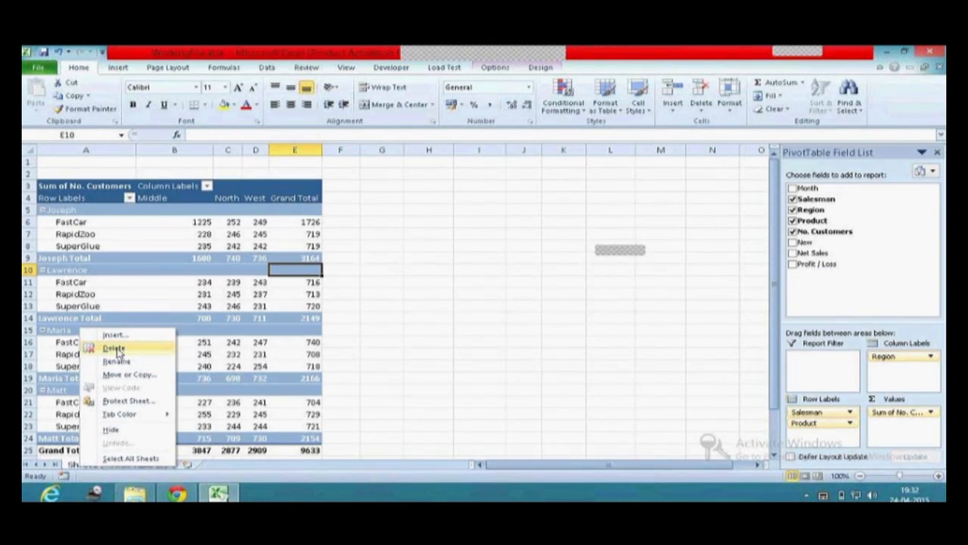
pyautogui.click(116, 350)
pyautogui.press('Return')
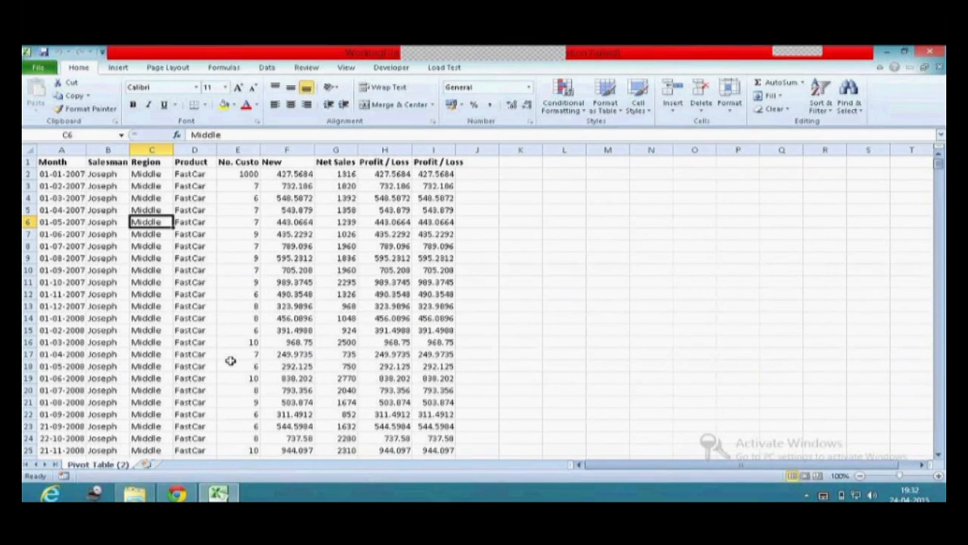
# Convert the whole source range A1:I1080 to a table with headers, using Table Style Light 1.
pyautogui.click(231, 362)
pyautogui.hotkey('ctrl', 'a')
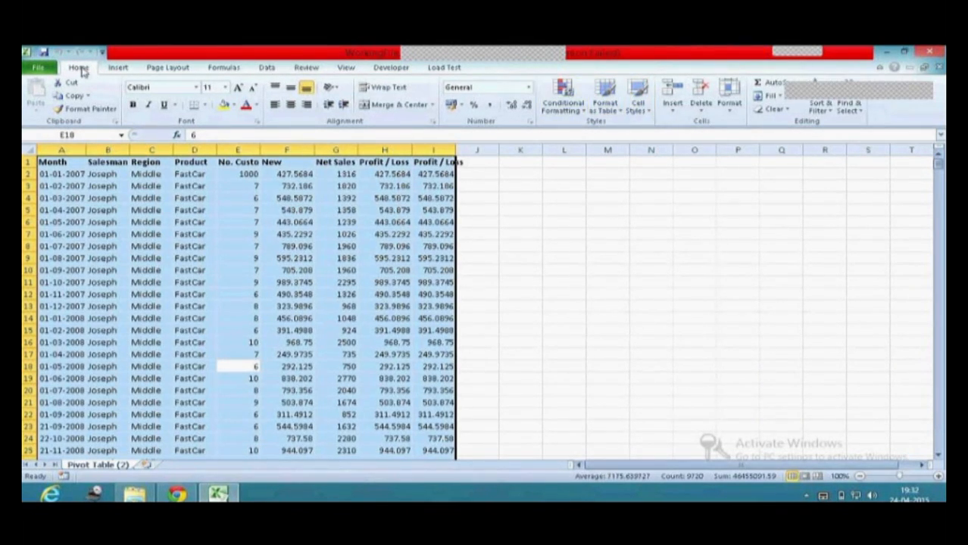
pyautogui.click(606, 108)
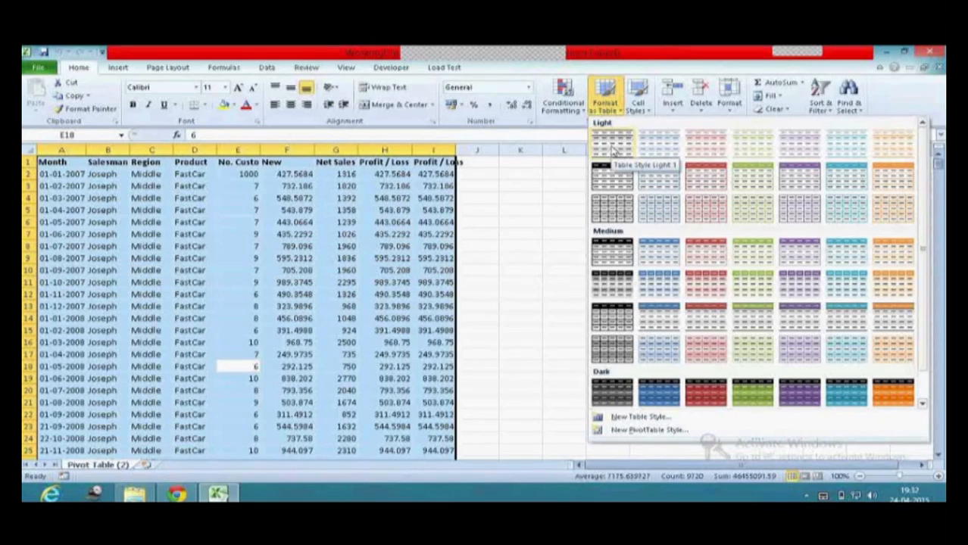
pyautogui.click(612, 146)
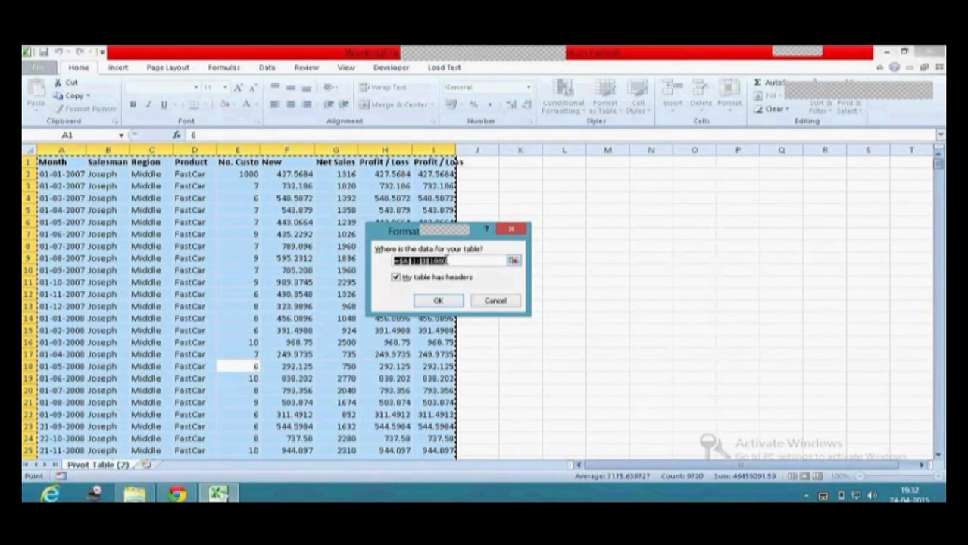
pyautogui.click(436, 301)
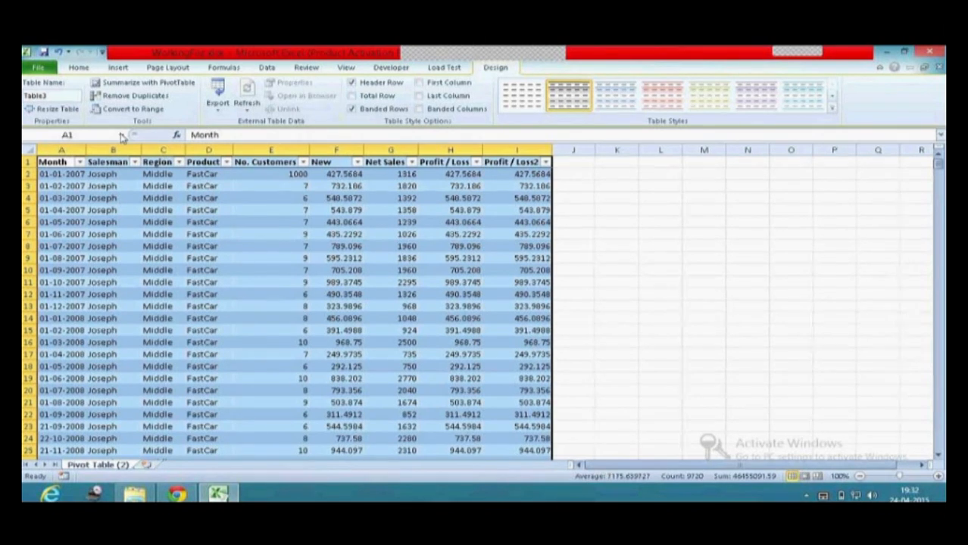
# Create a PivotTable from the table on a new sheet, with Salesman in rows, Region in columns and the sum of No. Customers as values.
pyautogui.click(121, 88)
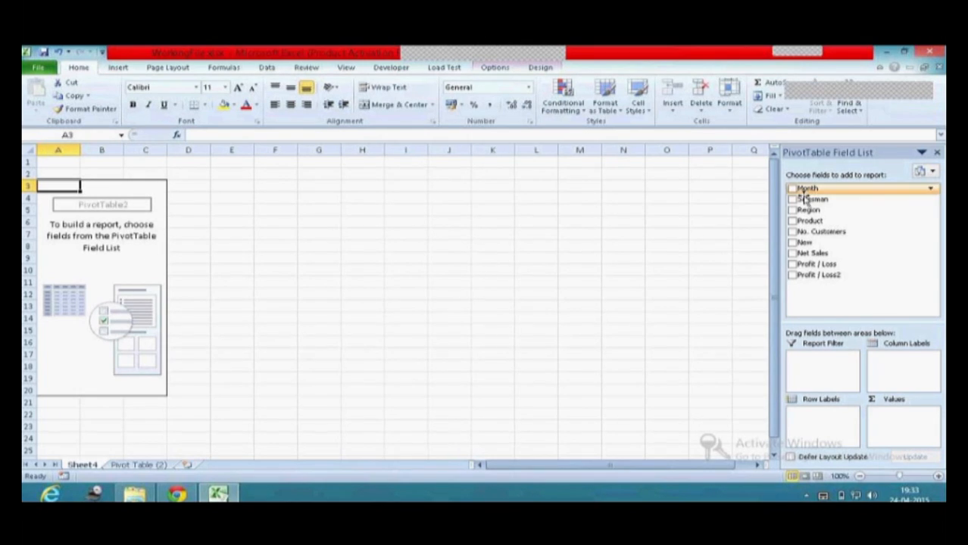
pyautogui.moveTo(801, 200); pyautogui.dragTo(816, 431)
pyautogui.moveTo(809, 209); pyautogui.dragTo(907, 360)
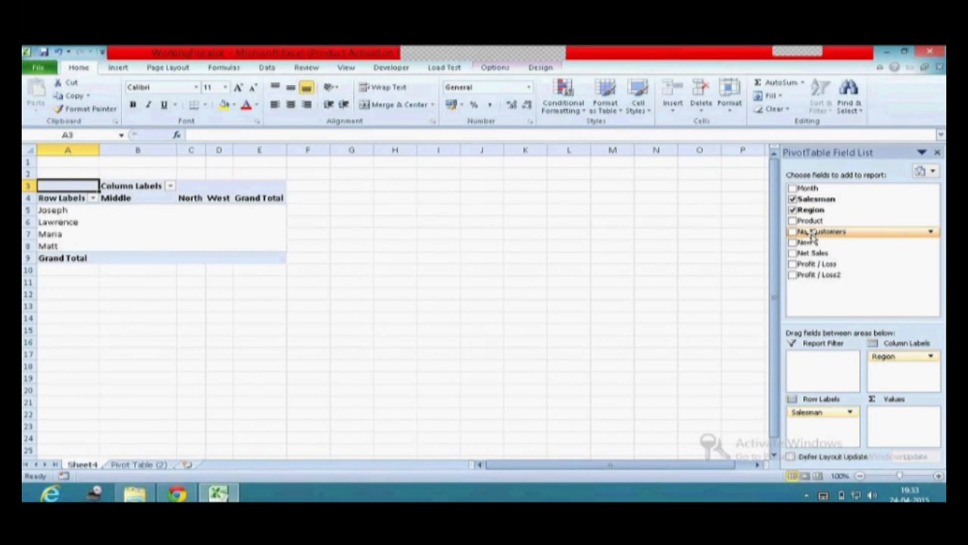
pyautogui.moveTo(813, 236); pyautogui.dragTo(890, 415)
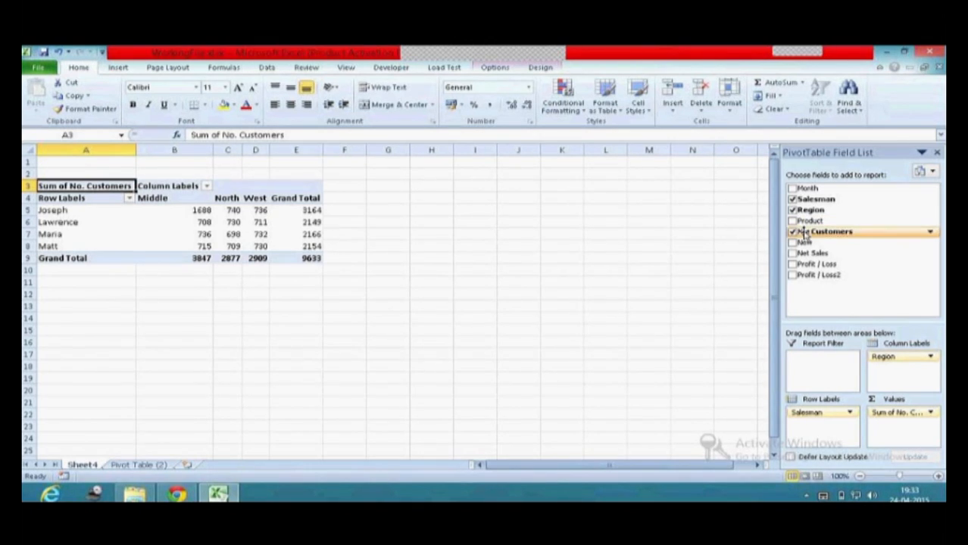
# Add Product as the PivotTable's report filter and allow multiple items with all products selected.
pyautogui.moveTo(810, 221); pyautogui.dragTo(818, 371)
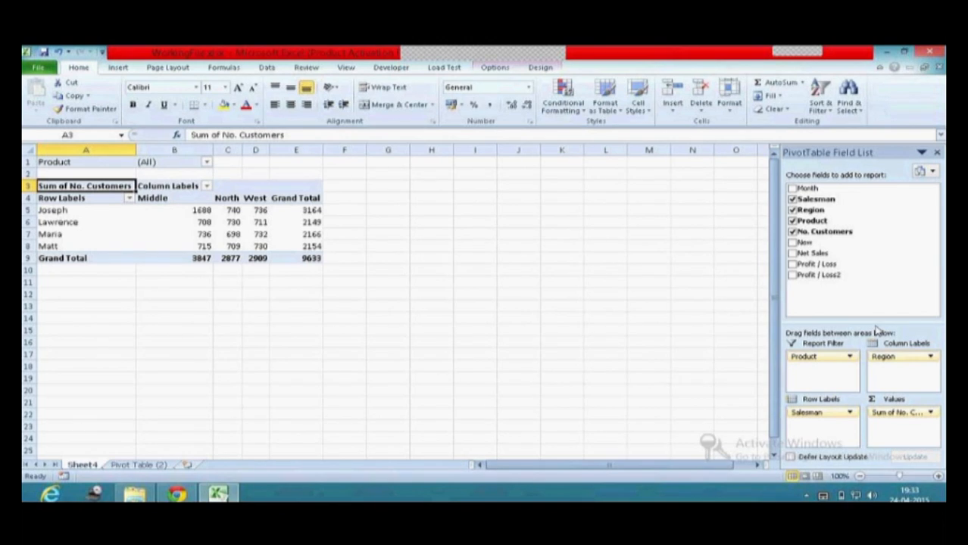
pyautogui.click(206, 162)
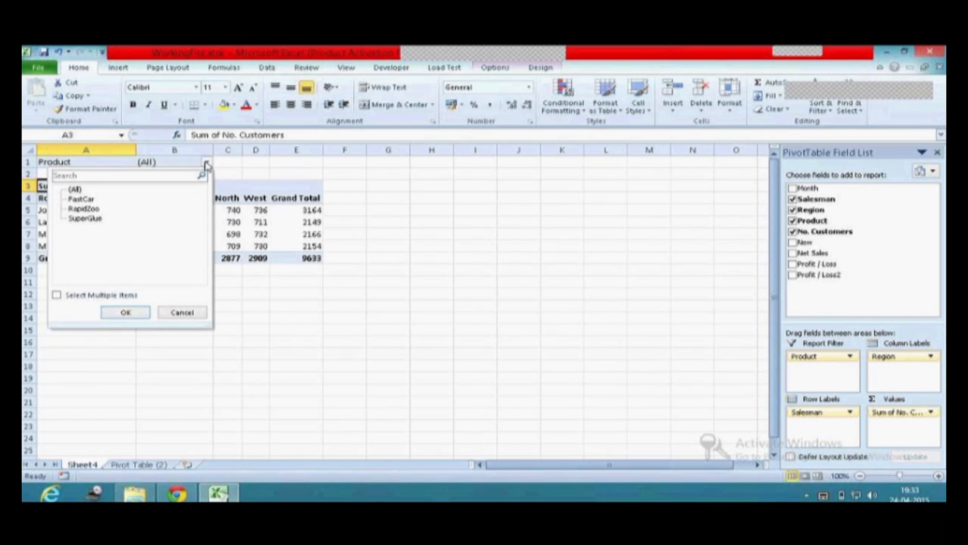
pyautogui.click(56, 295)
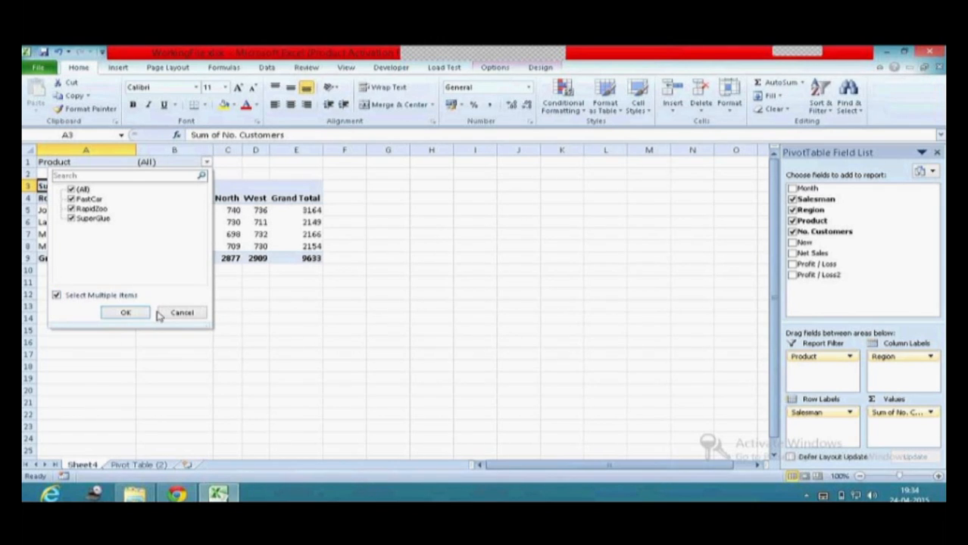
pyautogui.click(125, 313)
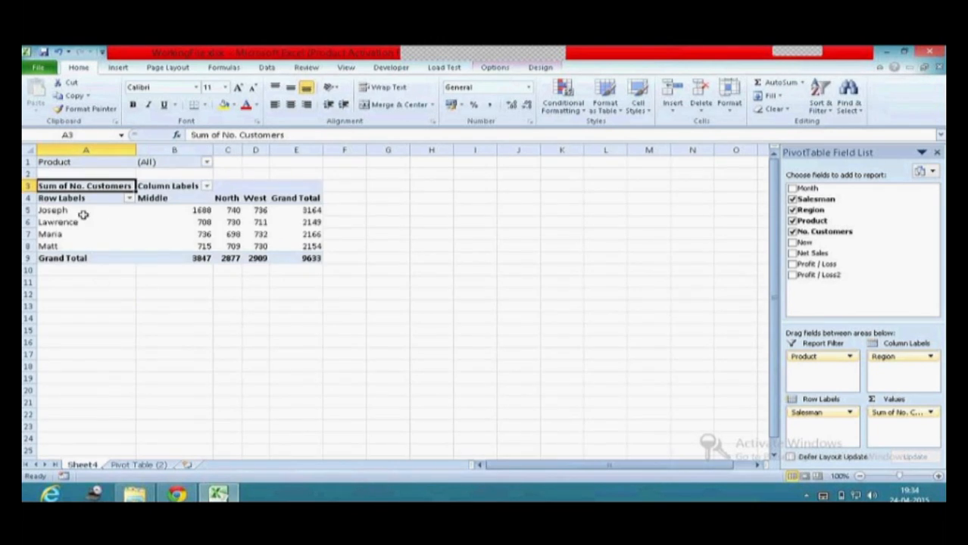
# Filter the PivotTable's row labels to show only the first and third salesmen.
pyautogui.click(130, 199)
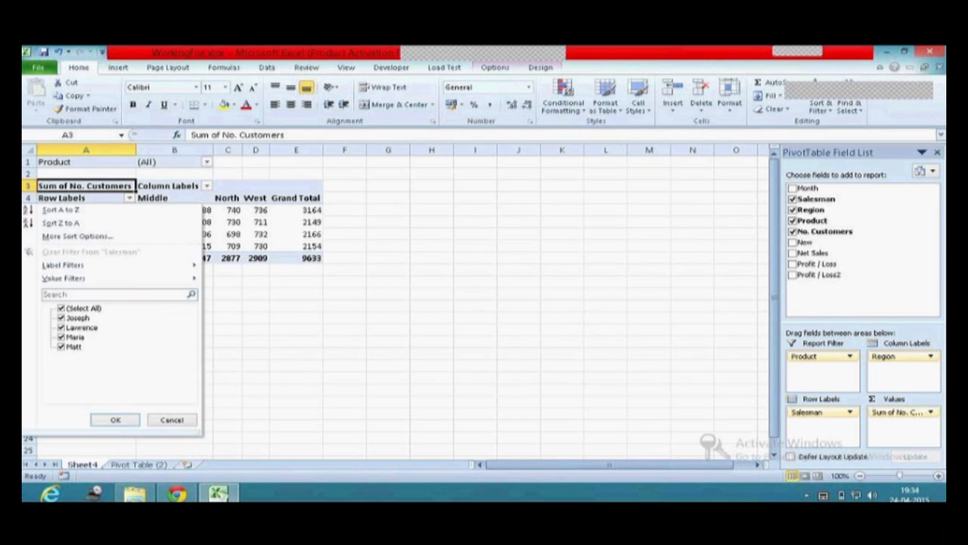
pyautogui.click(62, 309)
pyautogui.click(61, 337)
pyautogui.click(60, 318)
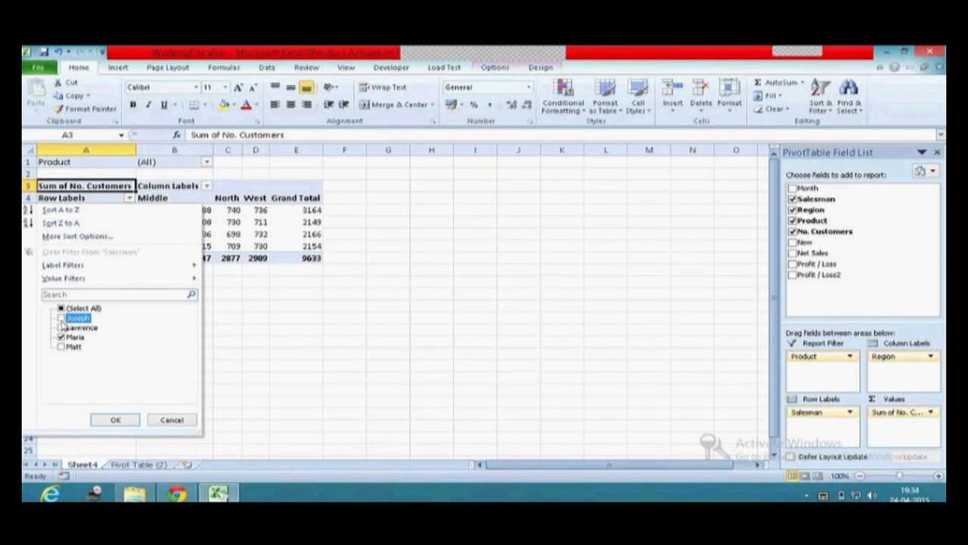
pyautogui.click(114, 421)
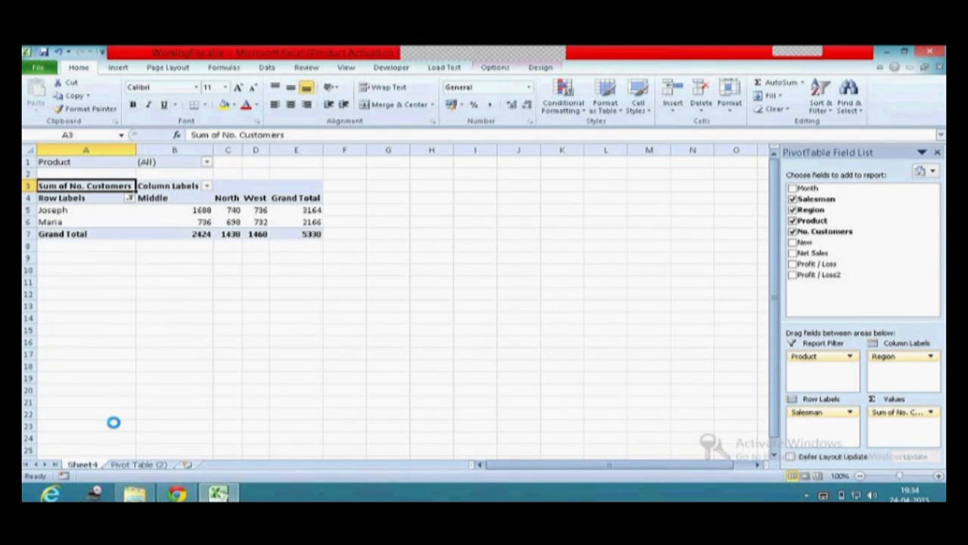
# Filter the PivotTable's column labels to show only the North and West regions.
pyautogui.click(206, 186)
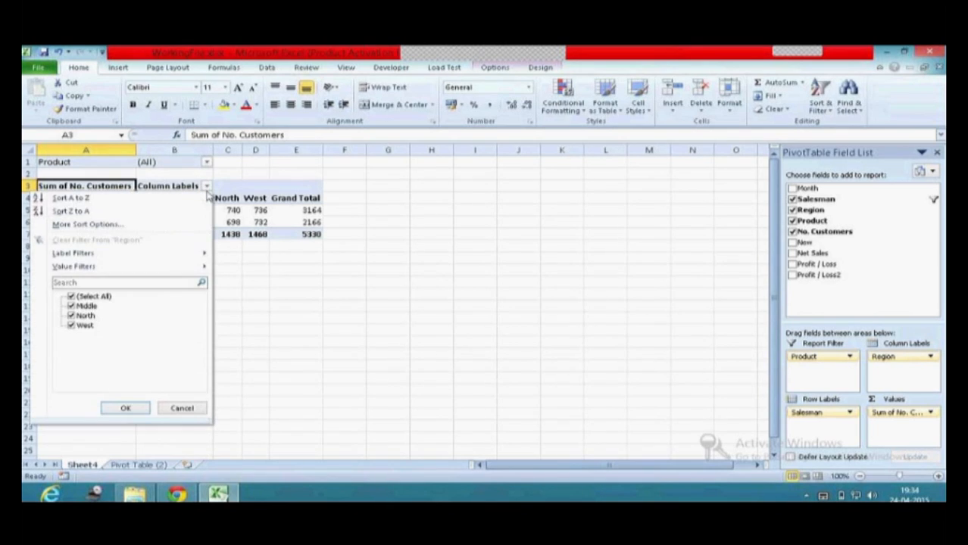
pyautogui.click(72, 297)
pyautogui.click(72, 316)
pyautogui.click(71, 326)
pyautogui.click(125, 409)
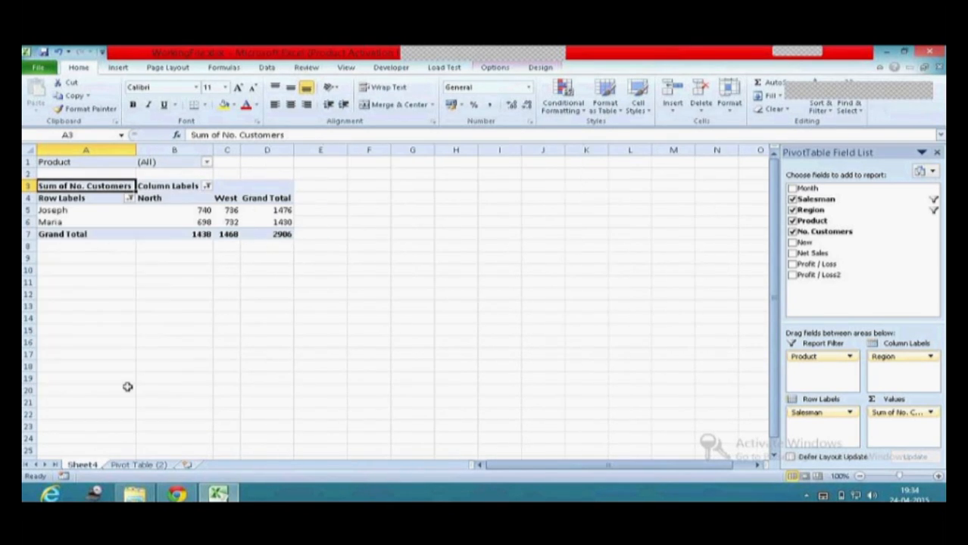
# Exclude FastCar from the Product report filter.
pyautogui.click(206, 162)
pyautogui.click(72, 199)
pyautogui.click(119, 315)
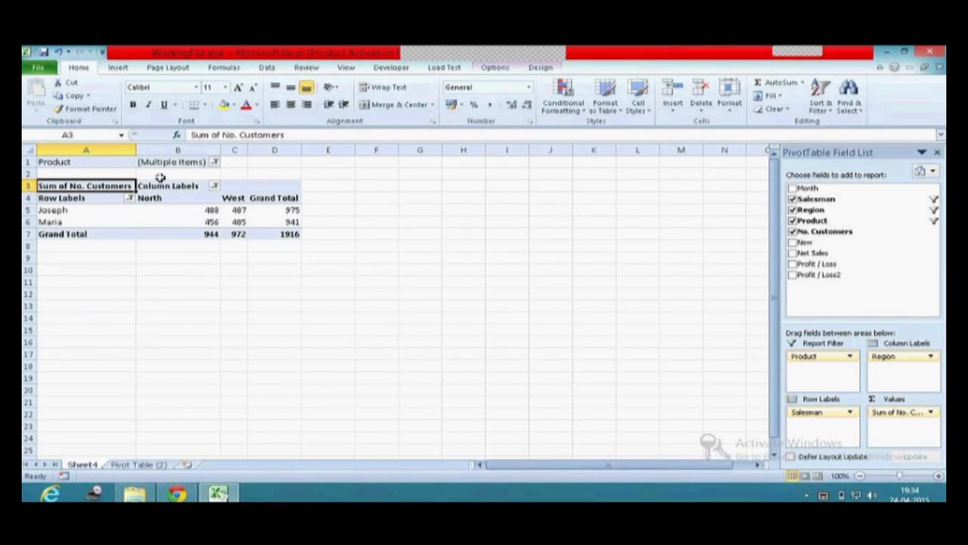
# Clear all filters from the PivotTable at once and remove Product from the report filter area.
pyautogui.click(152, 214)
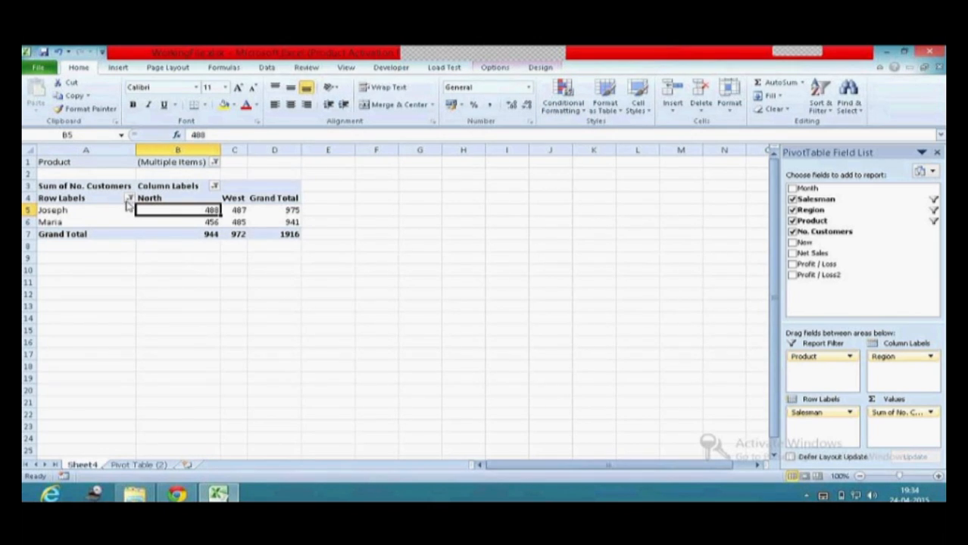
pyautogui.moveTo(127, 205)
pyautogui.click(494, 69)
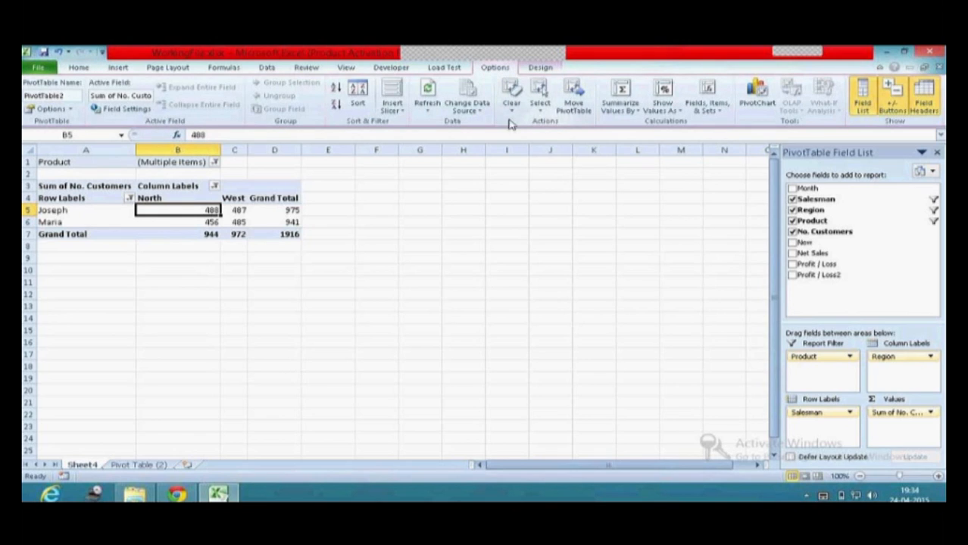
pyautogui.click(511, 108)
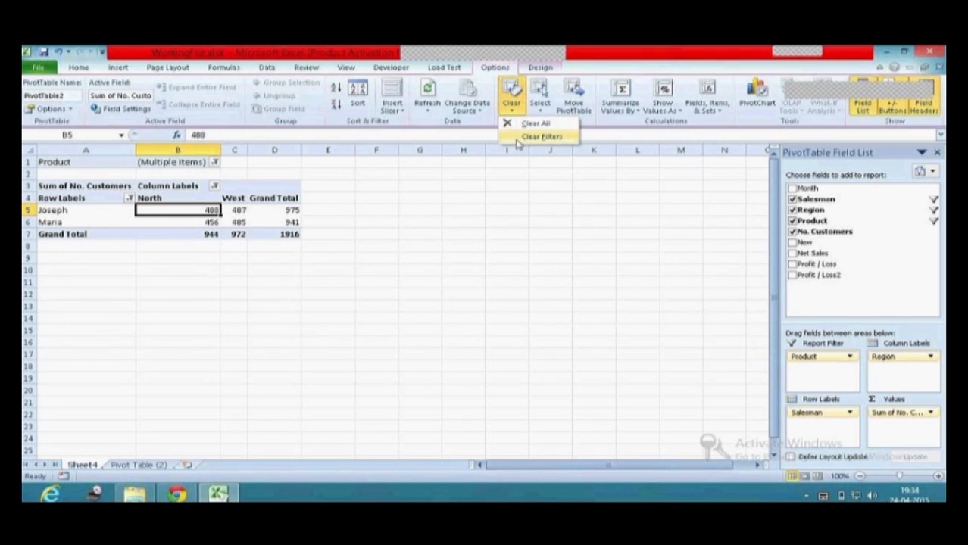
pyautogui.click(517, 141)
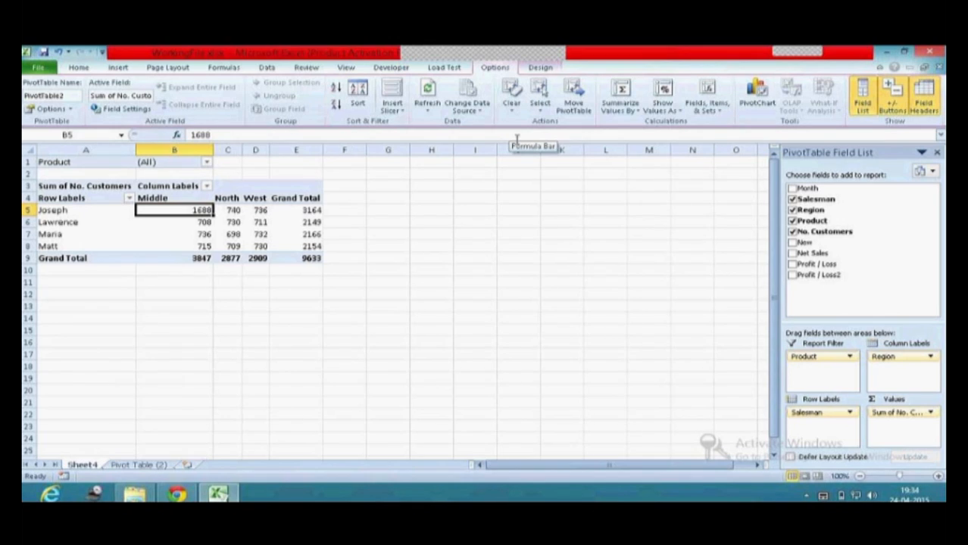
pyautogui.moveTo(810, 365); pyautogui.dragTo(830, 240)
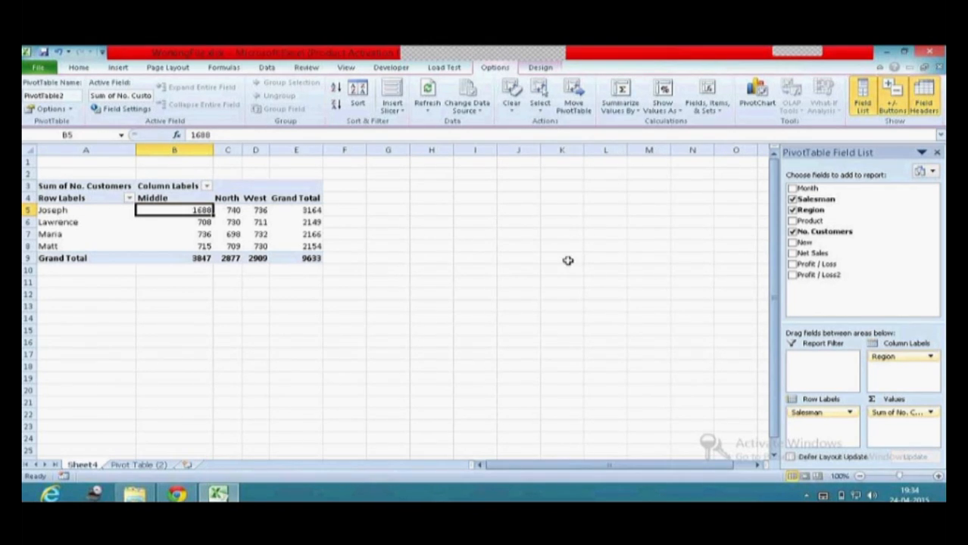
# Insert a slicer for the Product field and place it in the empty cells beside the PivotTable.
pyautogui.click(419, 88)
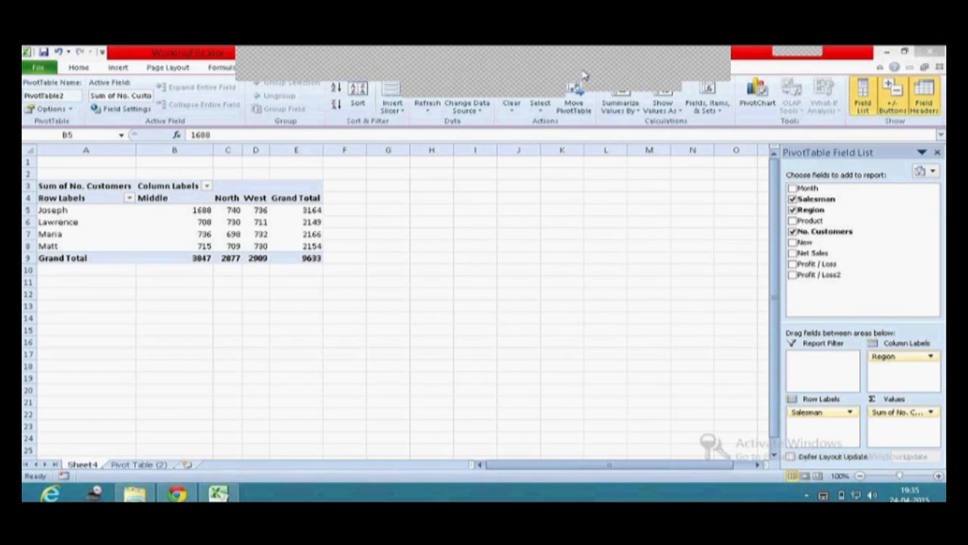
pyautogui.click(446, 286)
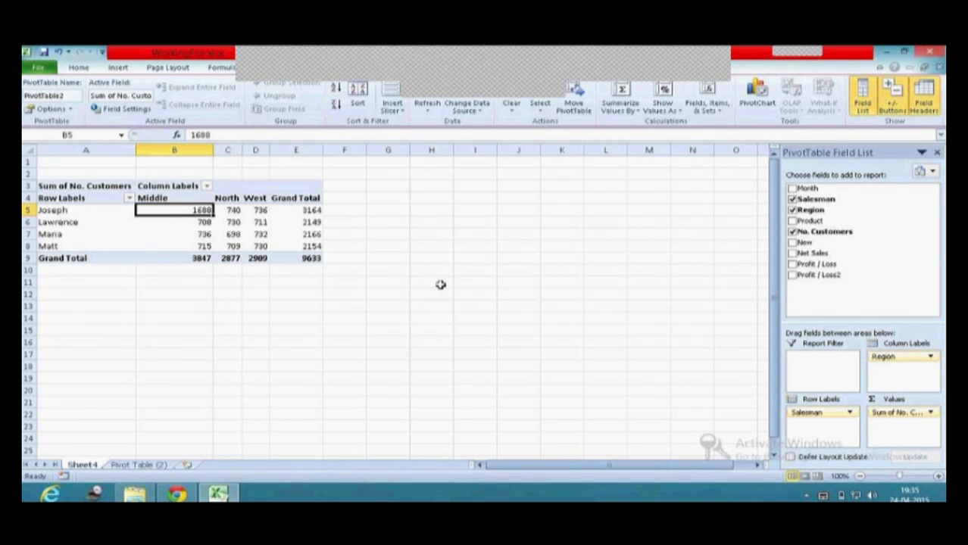
pyautogui.click(164, 222)
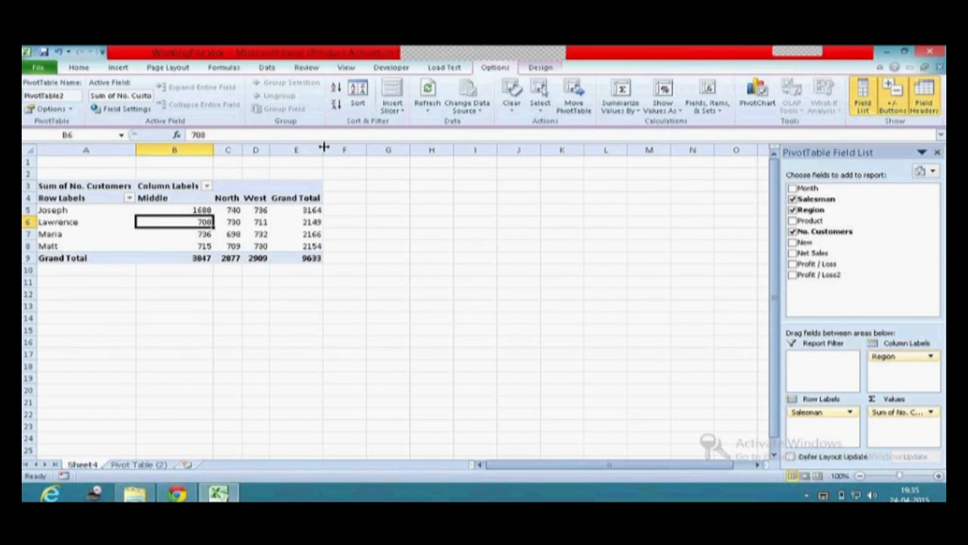
pyautogui.click(396, 106)
pyautogui.click(417, 122)
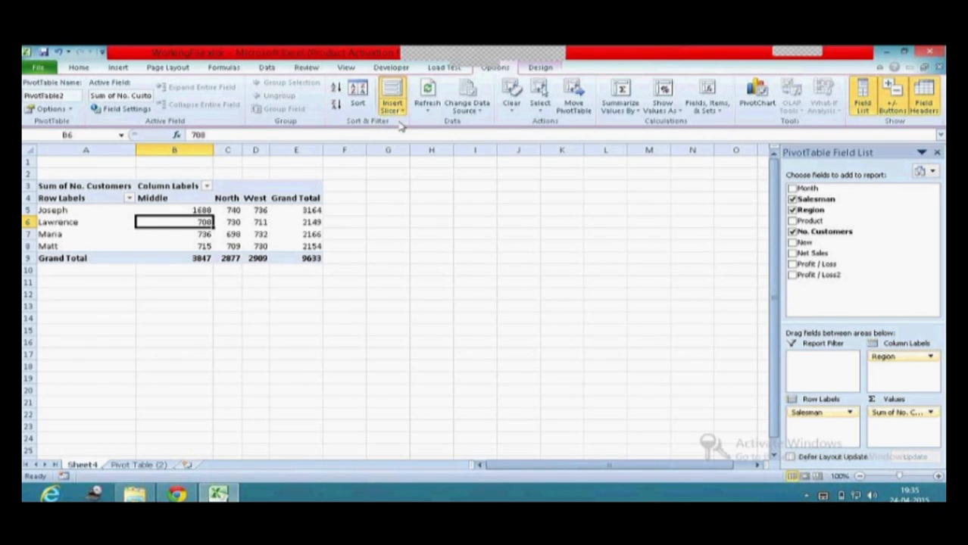
pyautogui.moveTo(401, 68); pyautogui.dragTo(658, 200)
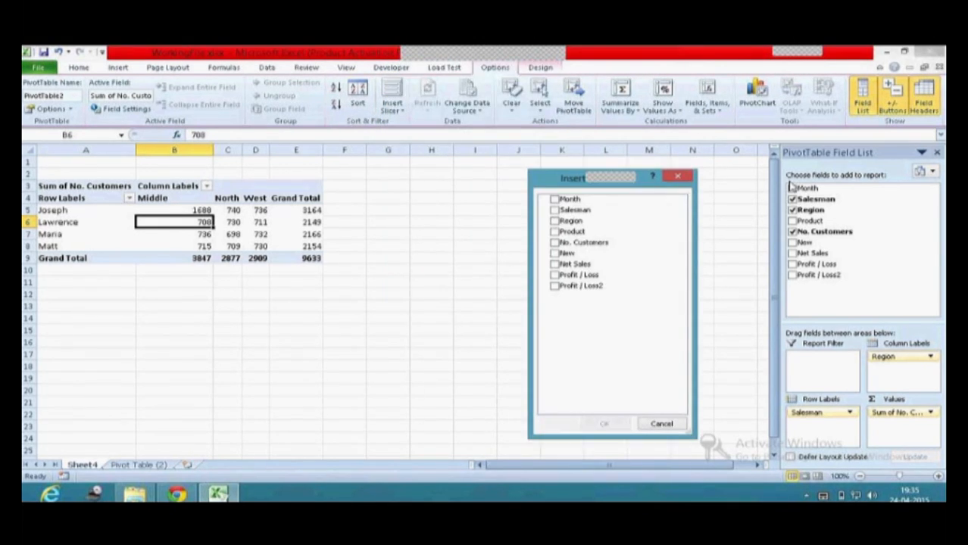
pyautogui.click(554, 231)
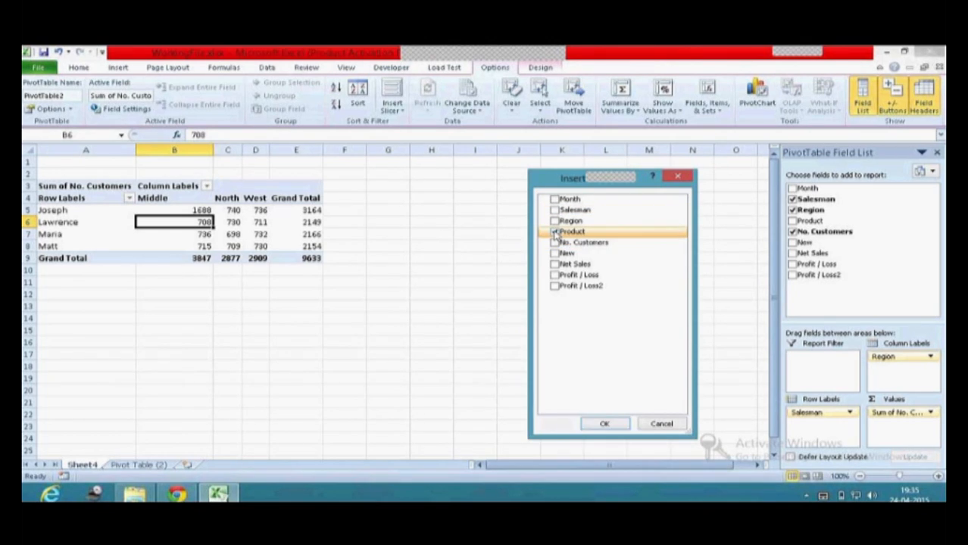
pyautogui.click(600, 425)
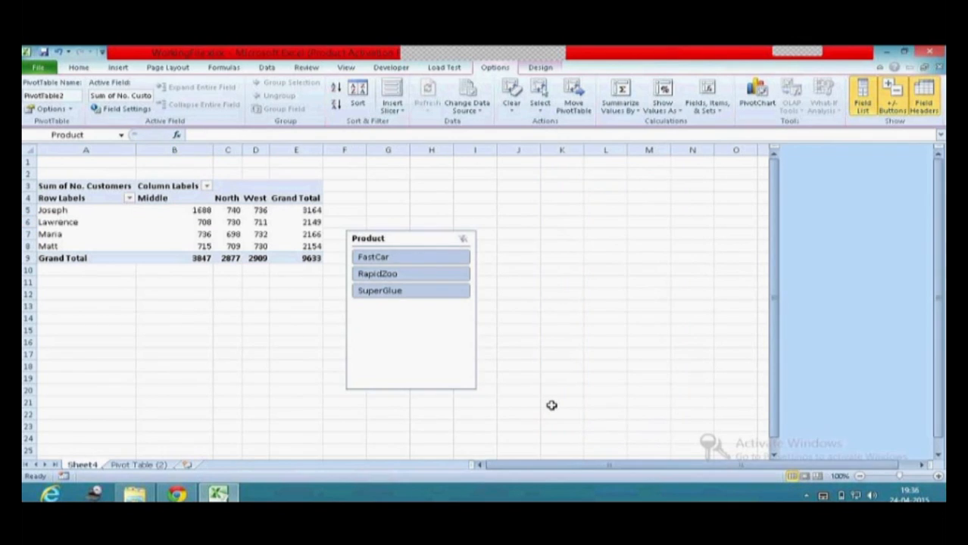
pyautogui.moveTo(504, 232); pyautogui.dragTo(504, 232)
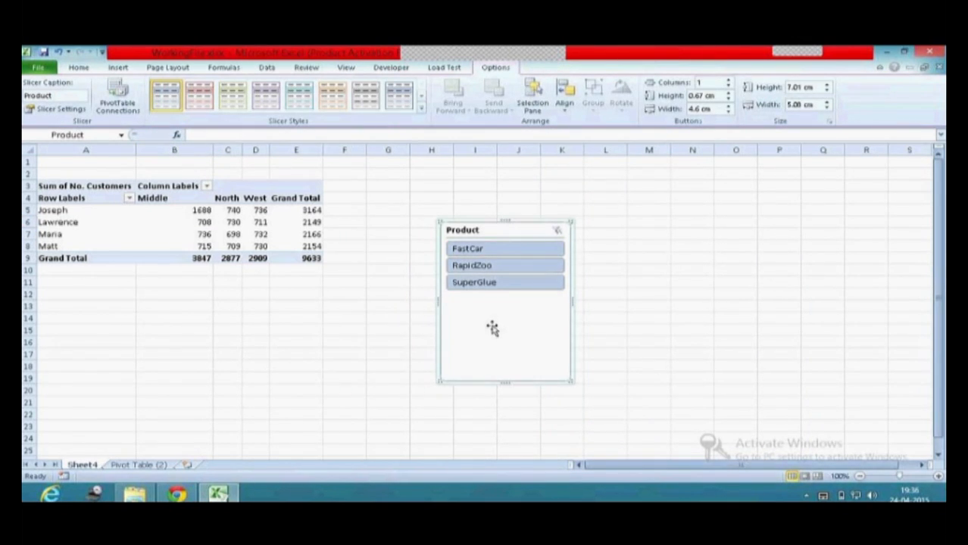
# Filter the PivotTable through the Product slicer by one product at a time, switching between FastCar, RapidZoo and SuperGlue.
pyautogui.click(479, 249)
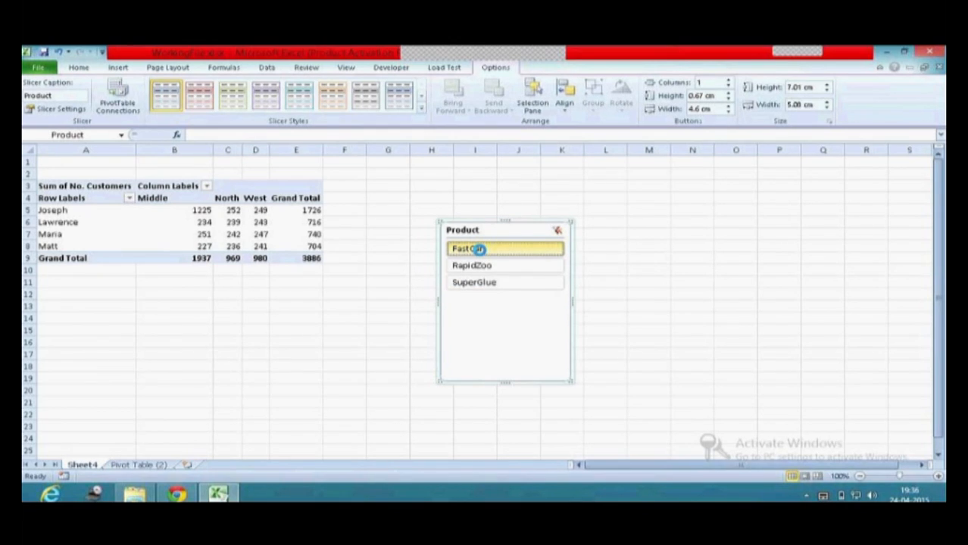
pyautogui.click(482, 266)
pyautogui.click(485, 283)
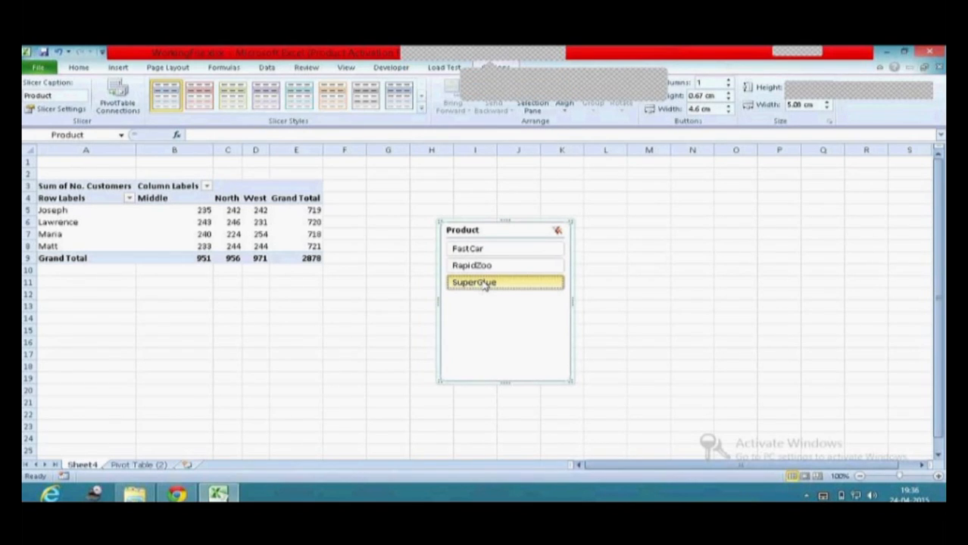
pyautogui.click(481, 266)
pyautogui.click(478, 250)
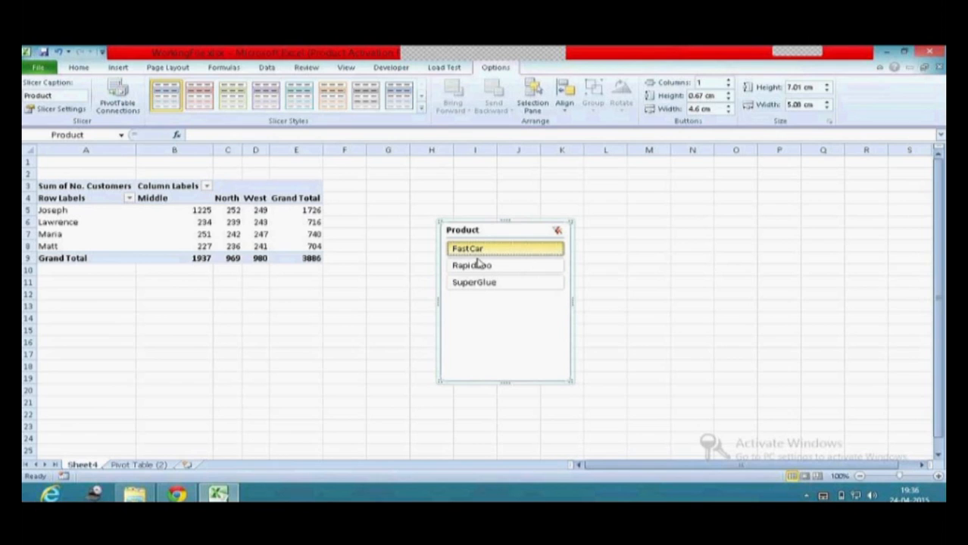
pyautogui.click(477, 265)
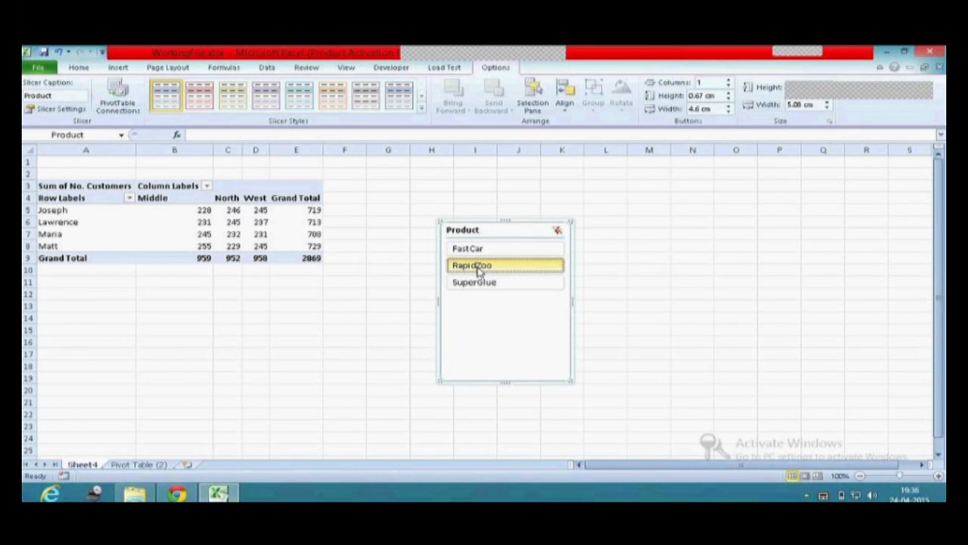
pyautogui.click(482, 281)
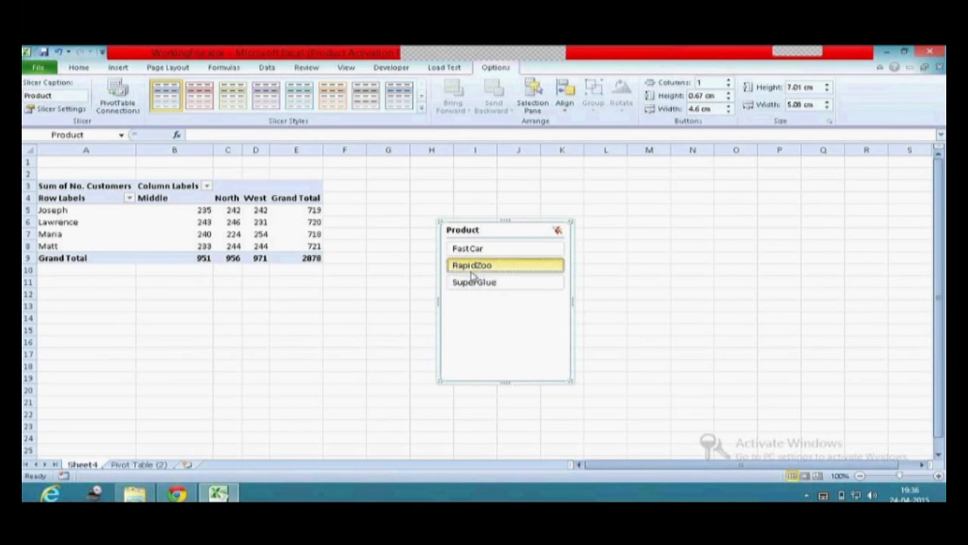
# Show only FastCar through the Product slicer and clear the slicer's filter.
pyautogui.click(493, 249)
pyautogui.click(558, 231)
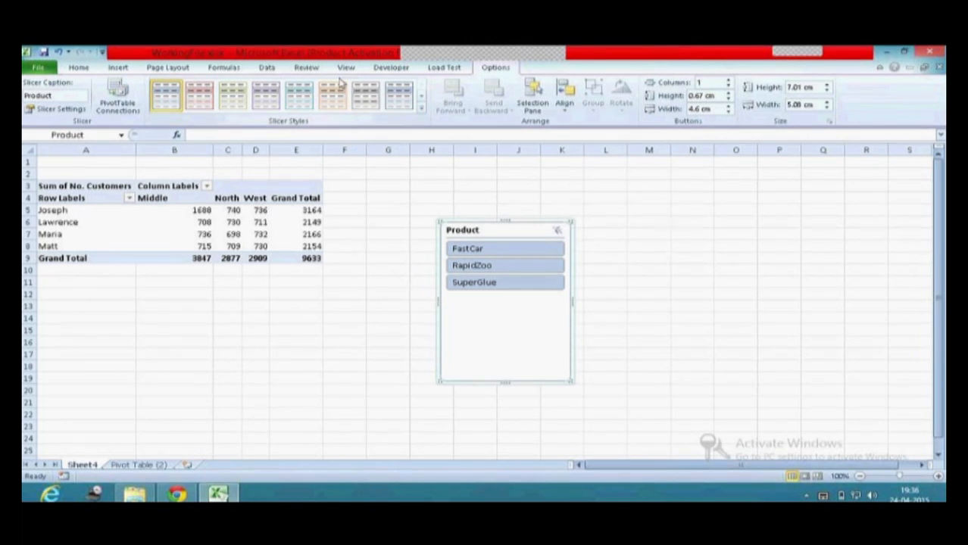
pyautogui.click(450, 68)
pyautogui.click(203, 247)
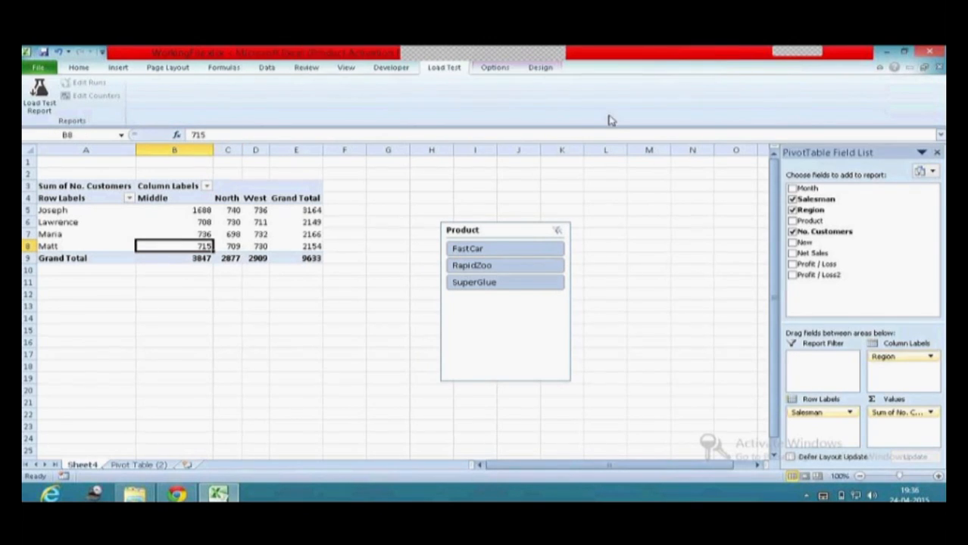
pyautogui.click(495, 68)
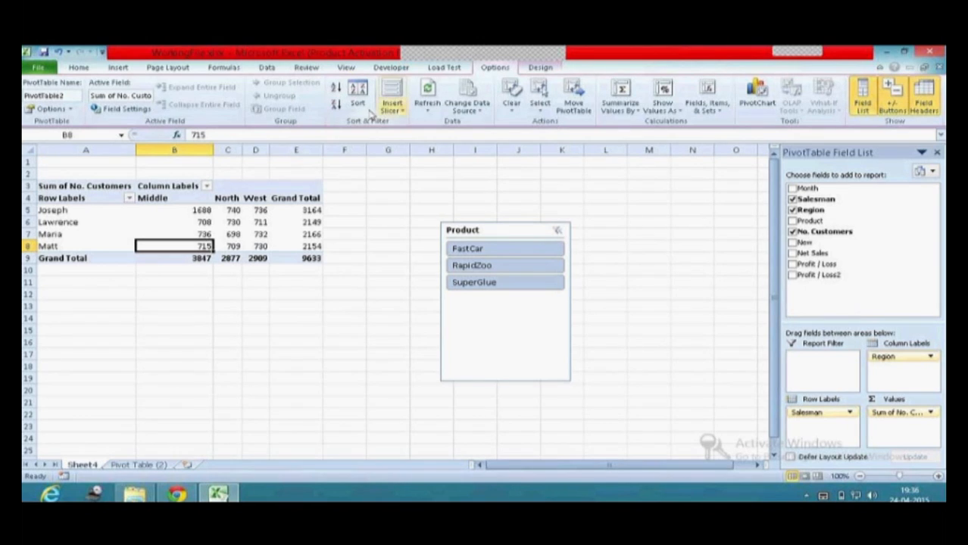
pyautogui.click(391, 106)
pyautogui.click(421, 123)
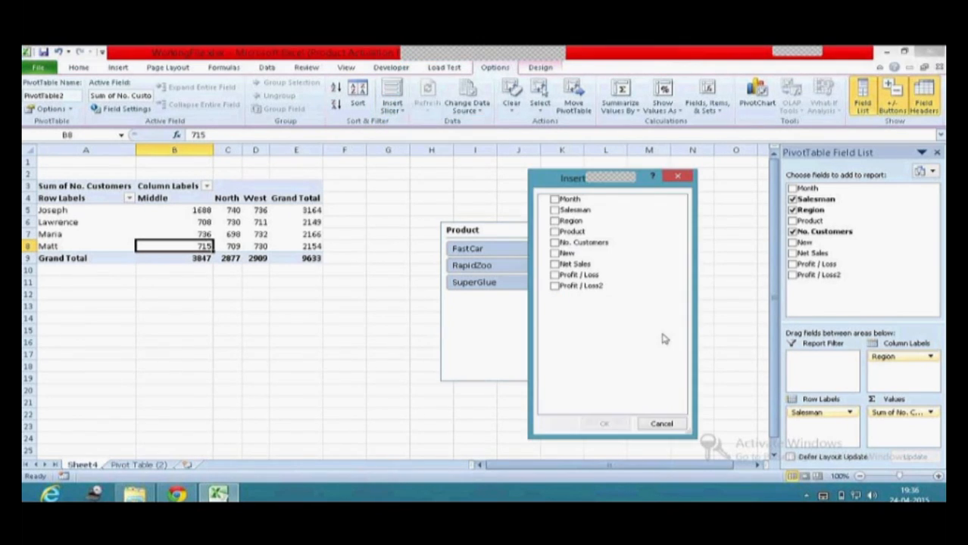
pyautogui.click(661, 426)
# Delete the Product slicer from the worksheet.
pyautogui.click(489, 231)
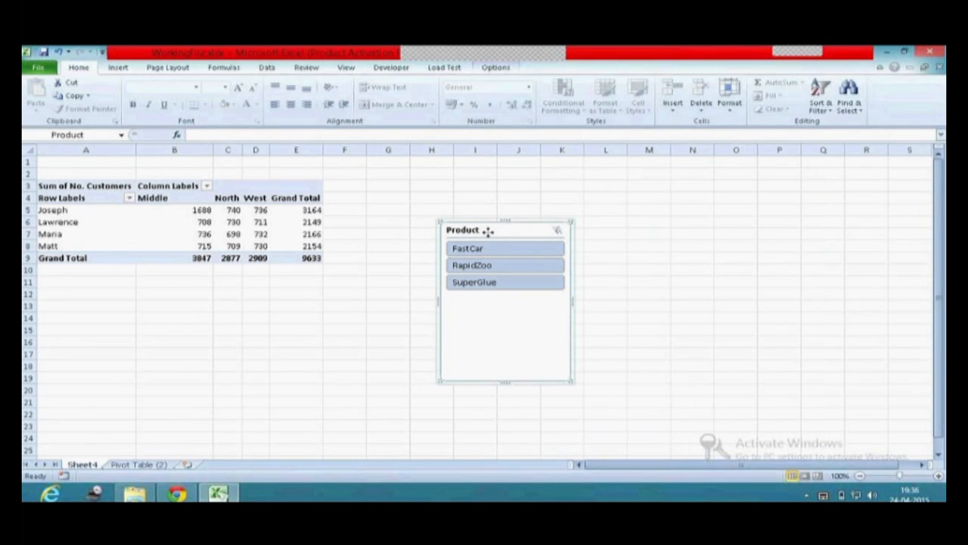
pyautogui.press('Delete')
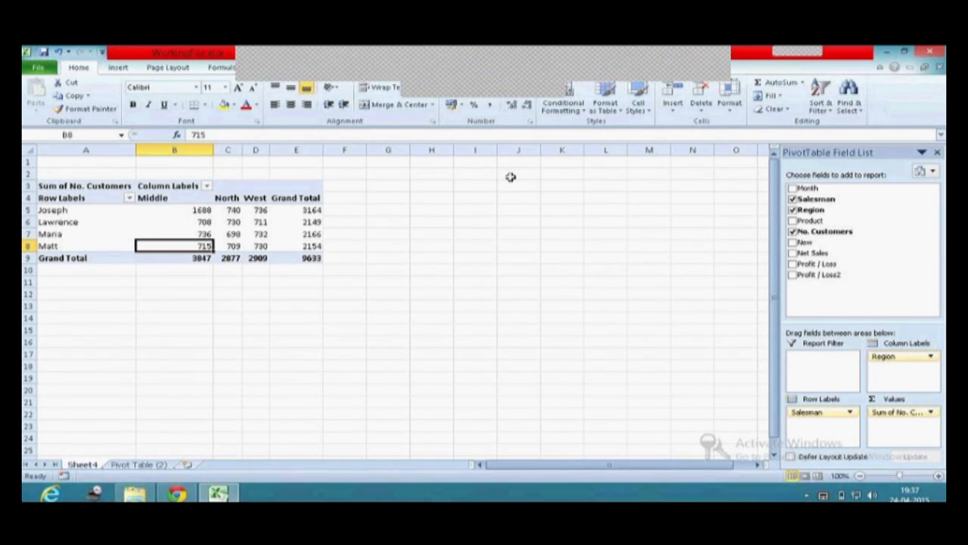
# Insert a new slicer for the Product field and move it to empty cells away from the PivotTable.
pyautogui.click(495, 68)
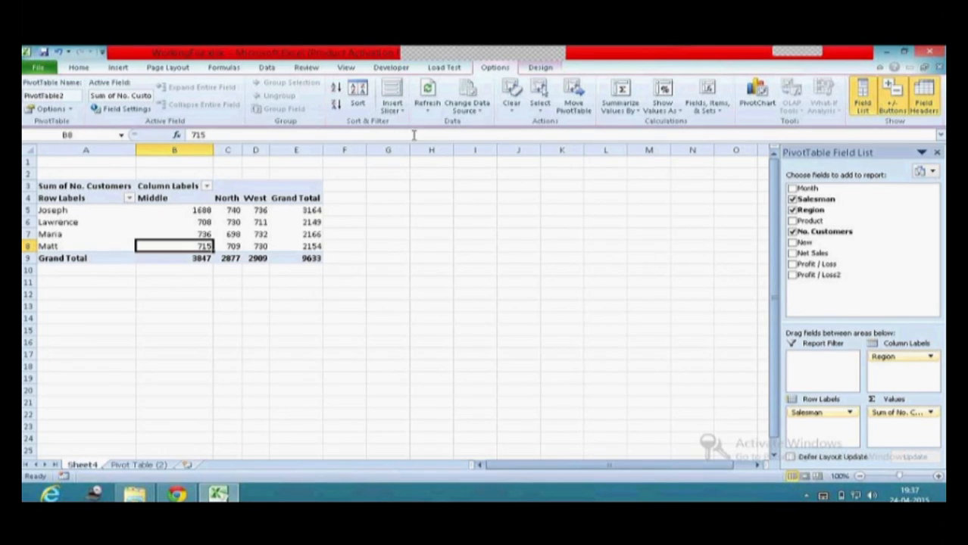
pyautogui.click(393, 109)
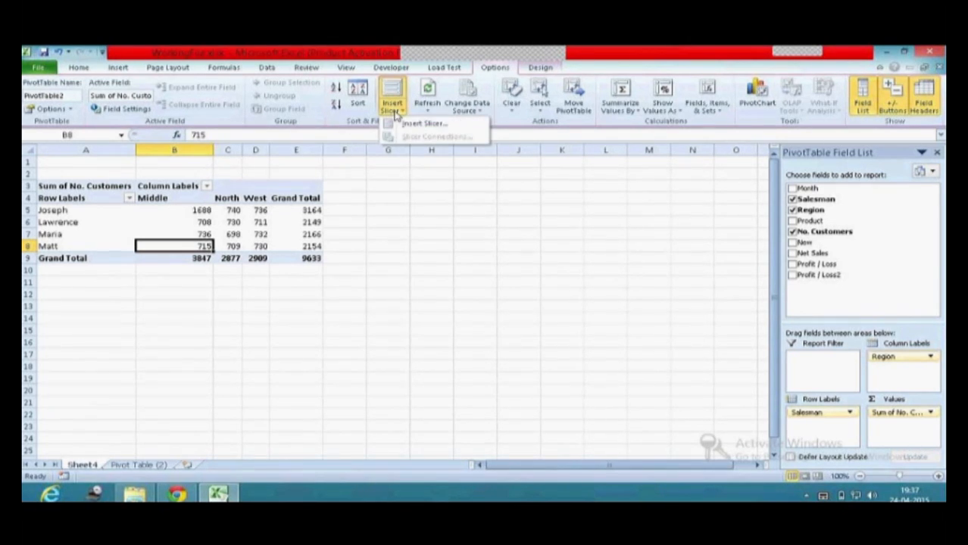
pyautogui.click(403, 125)
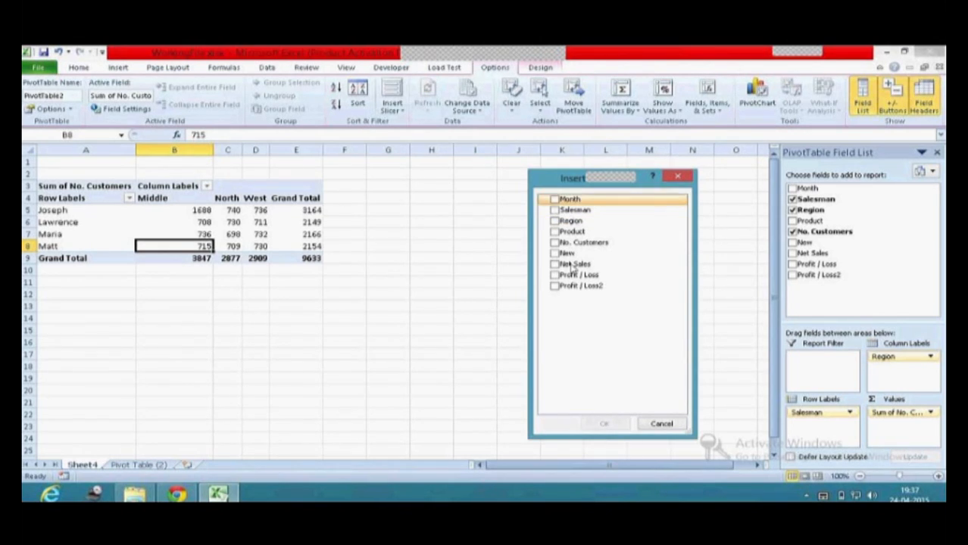
pyautogui.click(554, 231)
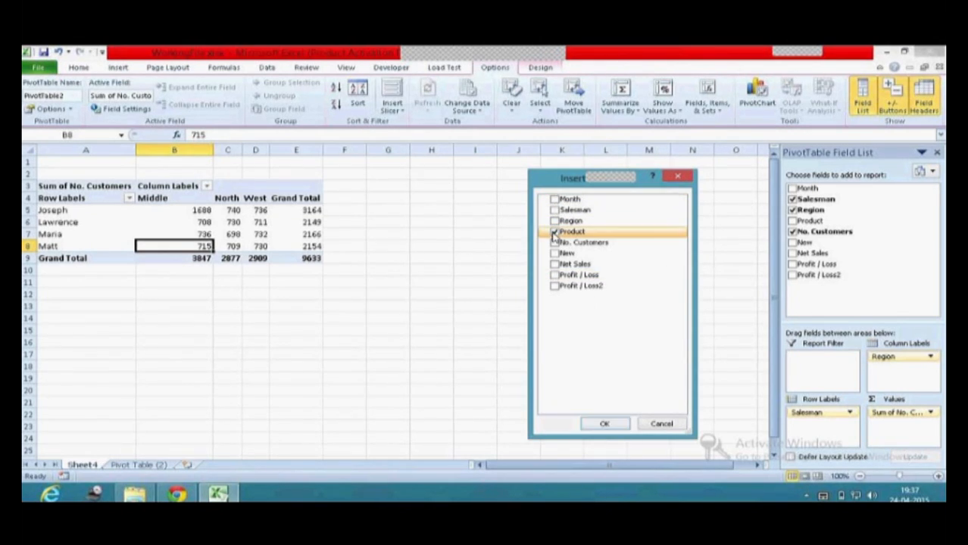
pyautogui.click(605, 425)
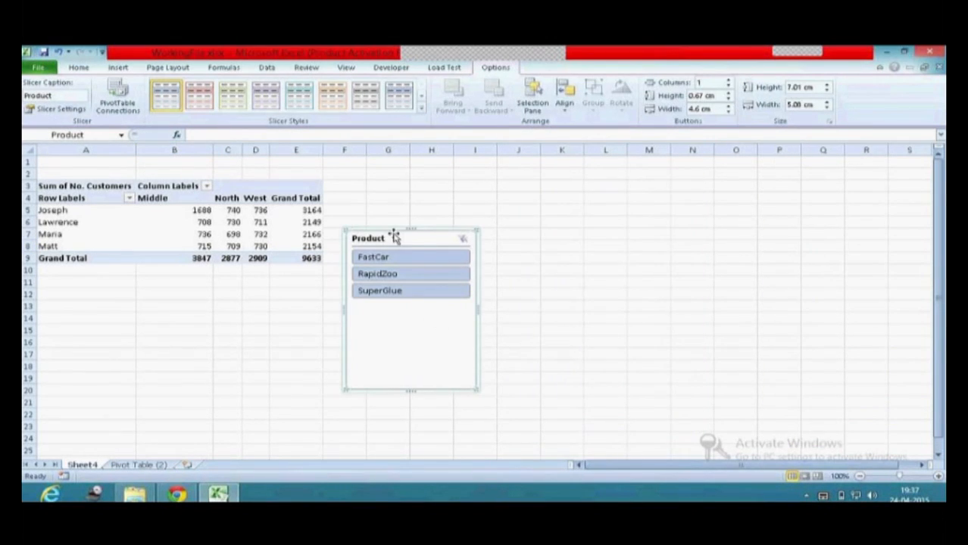
pyautogui.moveTo(391, 231); pyautogui.dragTo(447, 252)
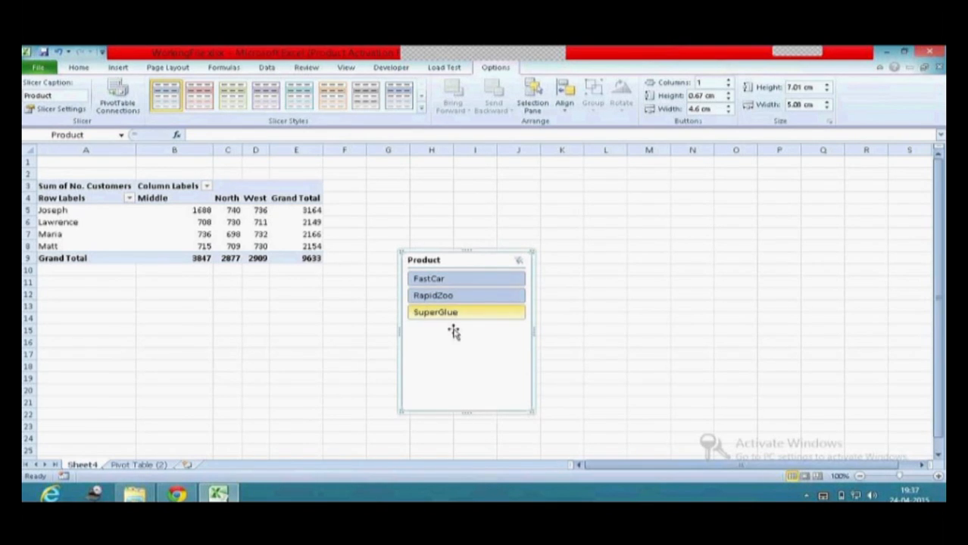
# Switch the new Product slicer repeatedly between RapidZoo, SuperGlue and FastCar to filter the PivotTable by each product.
pyautogui.click(443, 297)
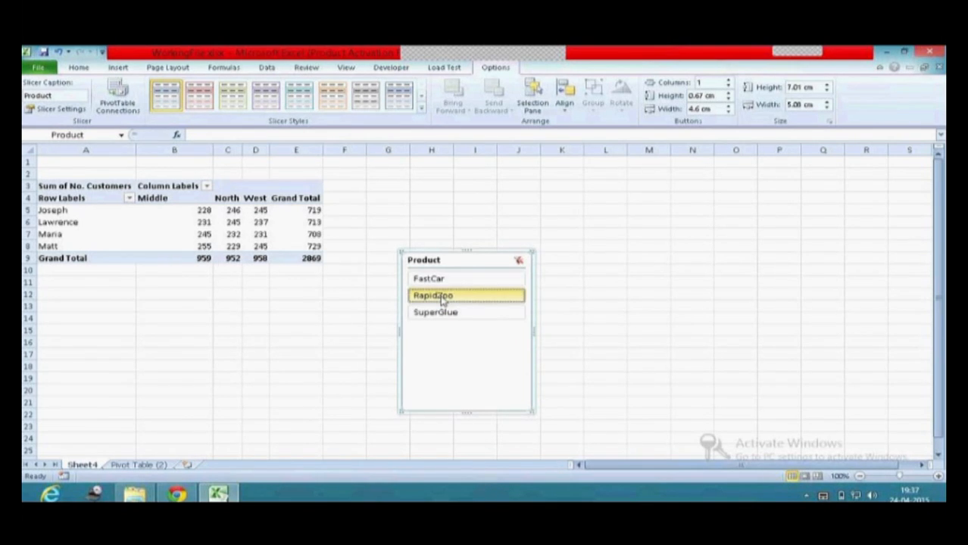
pyautogui.click(442, 315)
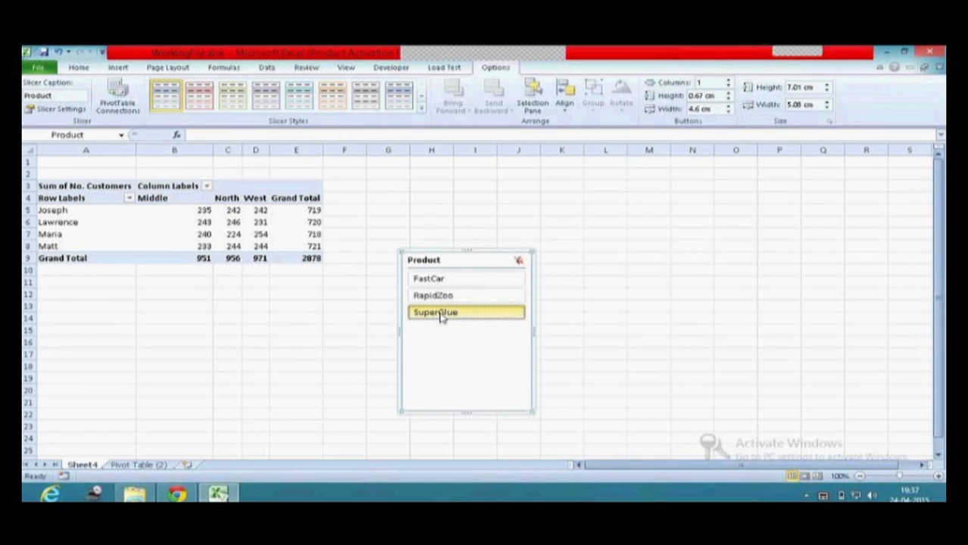
pyautogui.click(442, 296)
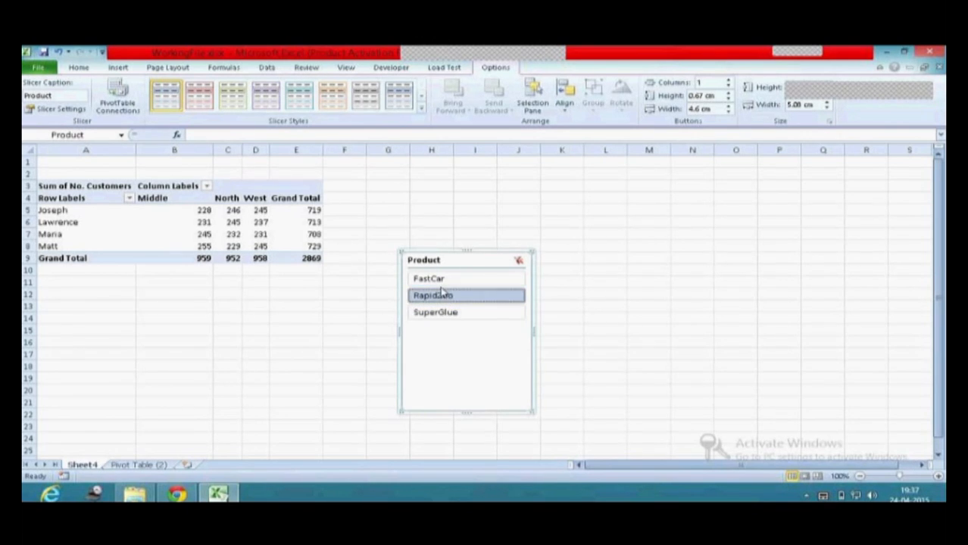
pyautogui.keyDown('ctrl'); pyautogui.click(442, 279); pyautogui.keyUp('ctrl')
pyautogui.click(443, 299)
pyautogui.click(444, 312)
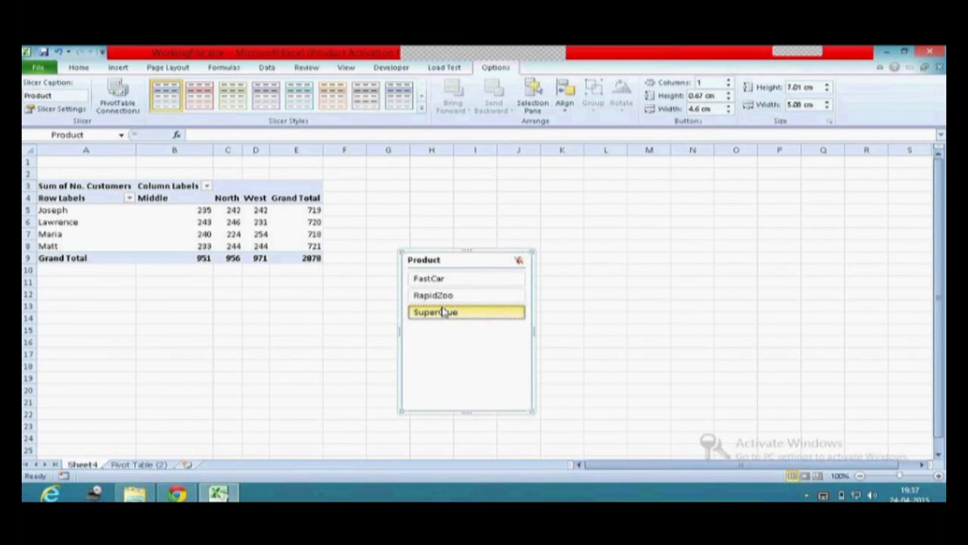
pyautogui.click(445, 296)
pyautogui.keyDown('ctrl'); pyautogui.click(442, 279); pyautogui.keyUp('ctrl')
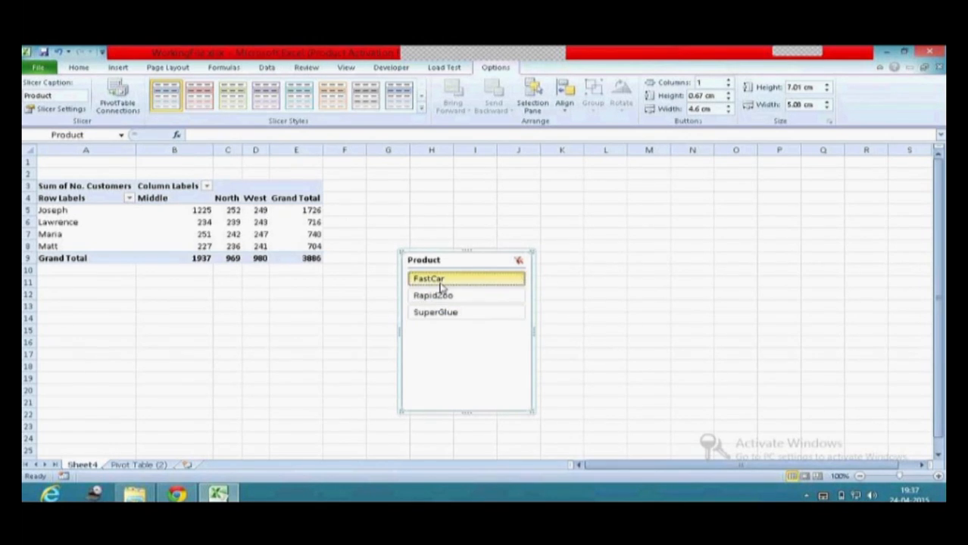
pyautogui.click(442, 300)
pyautogui.click(439, 313)
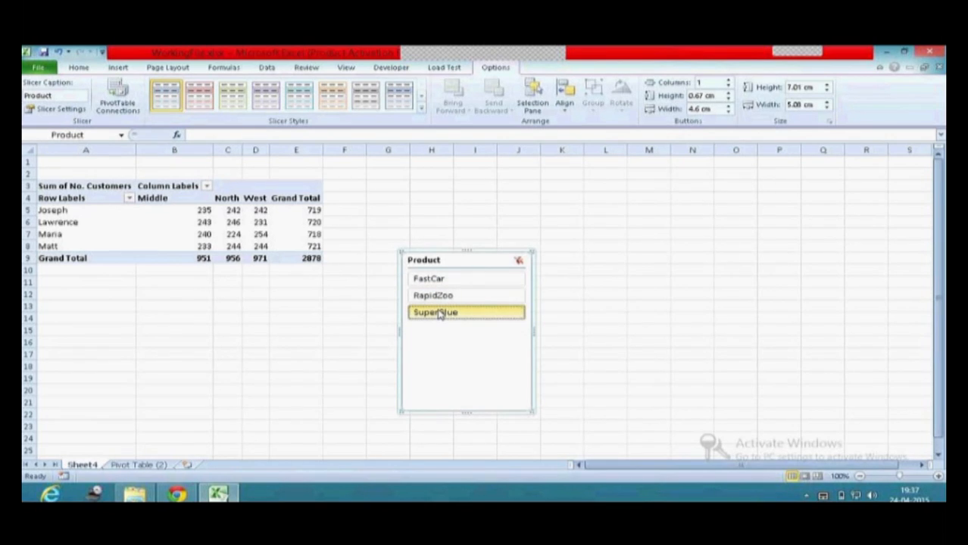
# Clear the filter of the reinserted Product slicer and remove that slicer.
pyautogui.click(518, 263)
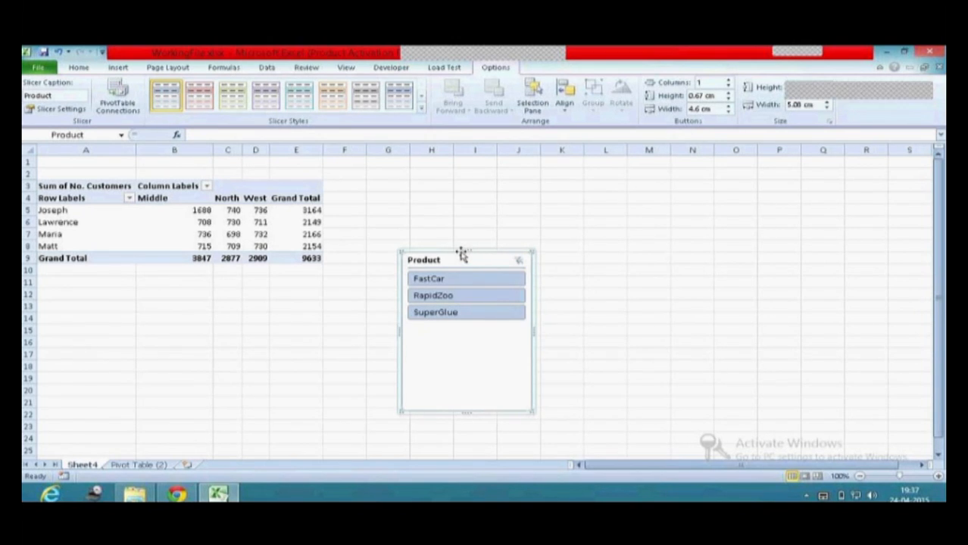
pyautogui.press('Delete')
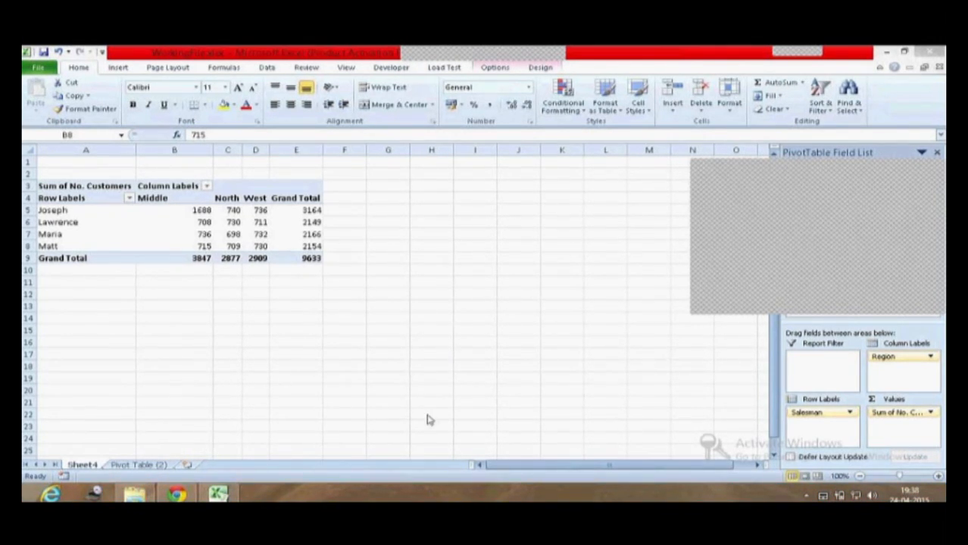
pyautogui.click(263, 307)
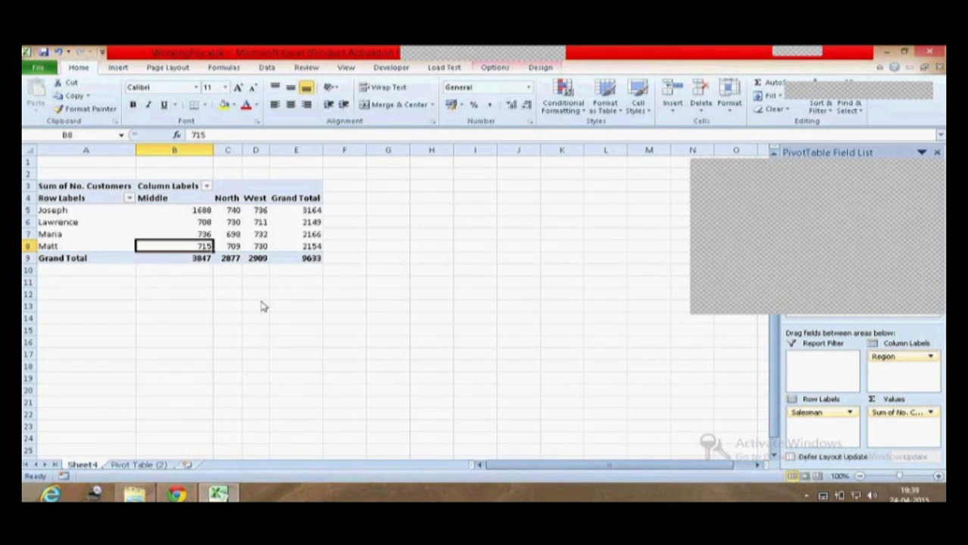
pyautogui.moveTo(260, 214)
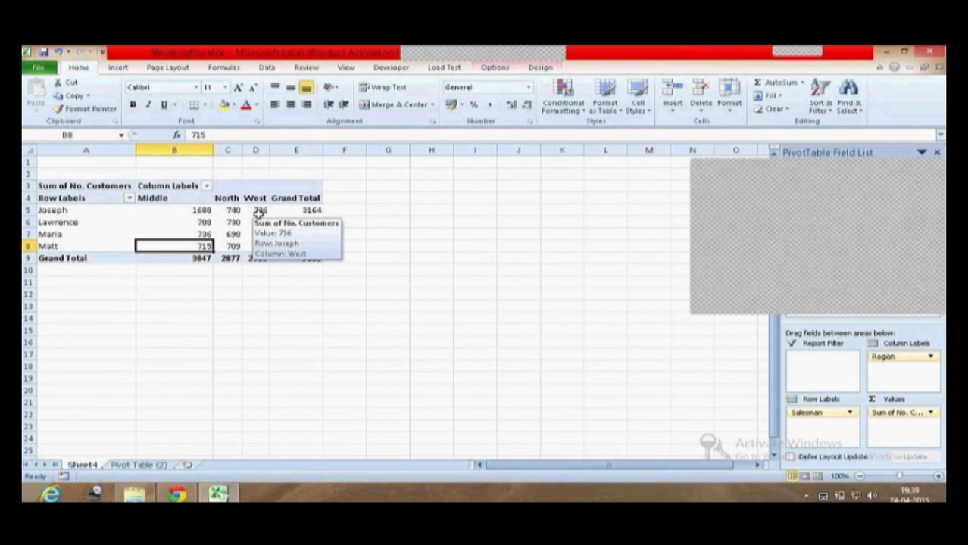
pyautogui.click(260, 213)
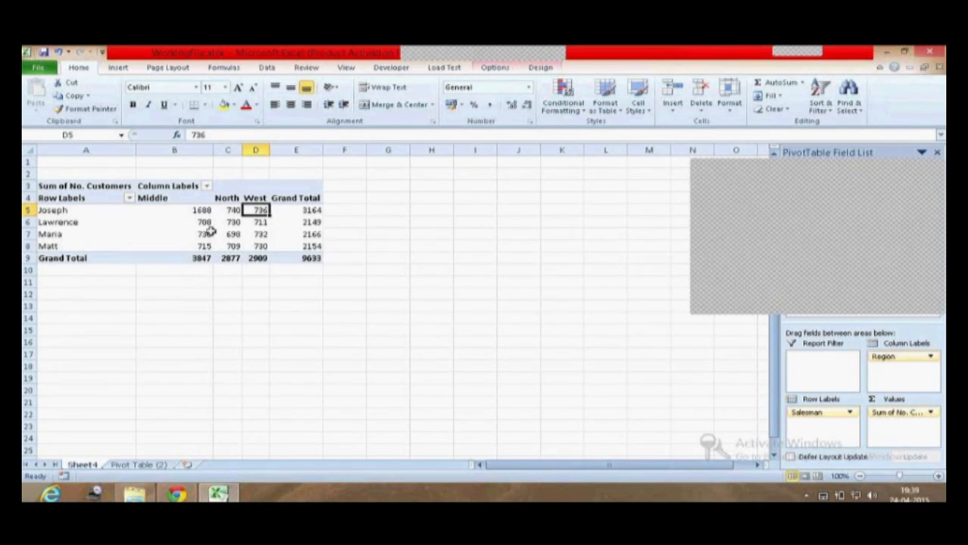
# Start a Greater Than conditional formatting rule on PivotTable cells B5:E8 with a threshold of 1000.
pyautogui.moveTo(193, 211); pyautogui.dragTo(287, 244)
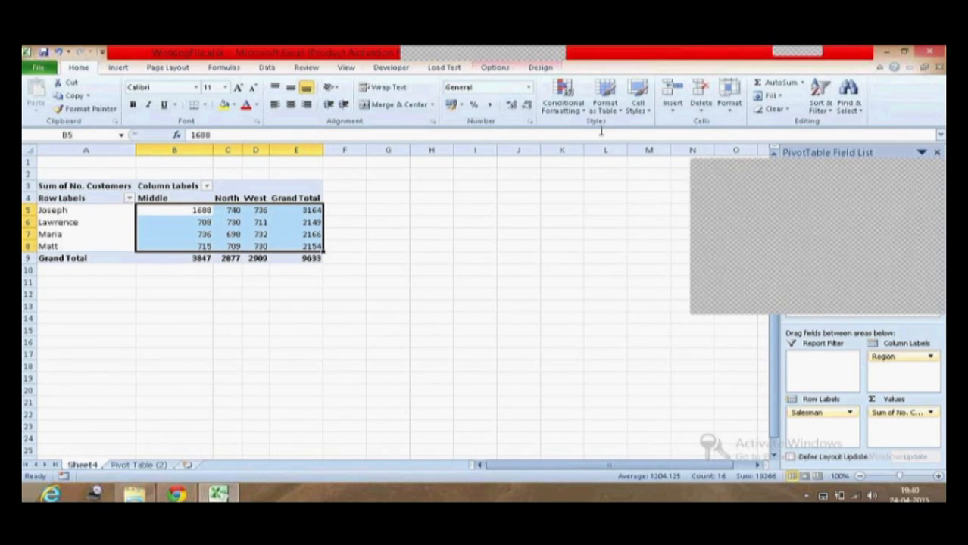
pyautogui.click(575, 112)
pyautogui.moveTo(581, 141)
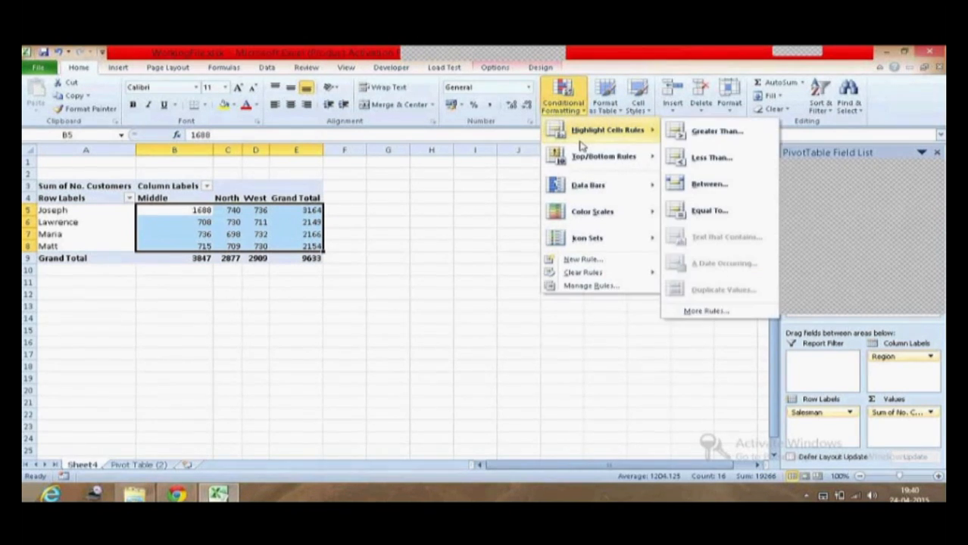
pyautogui.click(713, 132)
pyautogui.moveTo(614, 272); pyautogui.dragTo(453, 179)
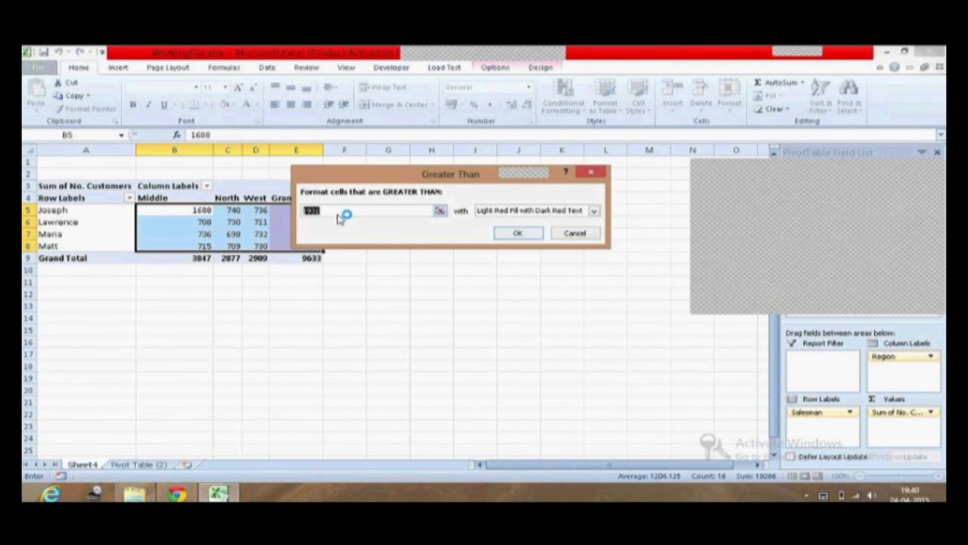
pyautogui.write('1000')
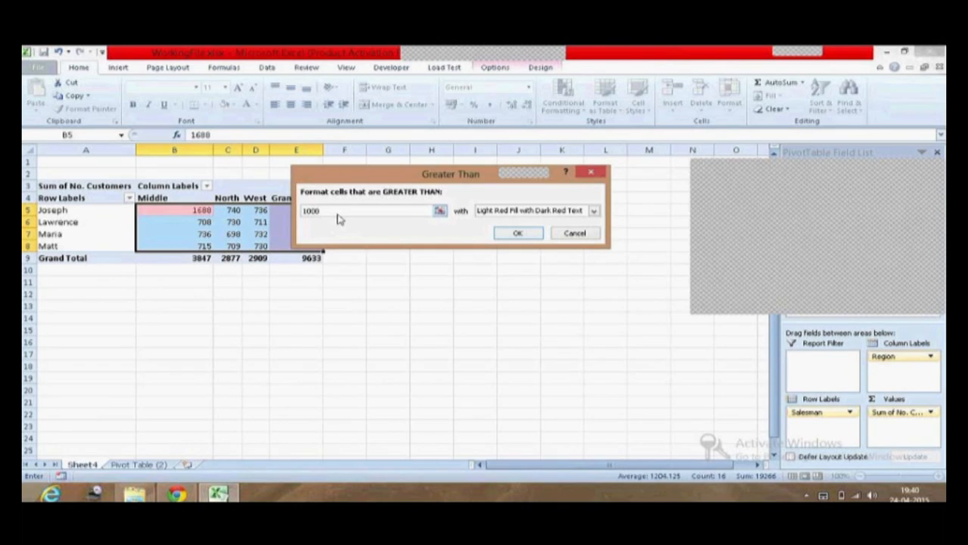
# Examine the preset formats offered for the Greater Than rule.
pyautogui.click(594, 211)
pyautogui.click(594, 212)
pyautogui.click(594, 212)
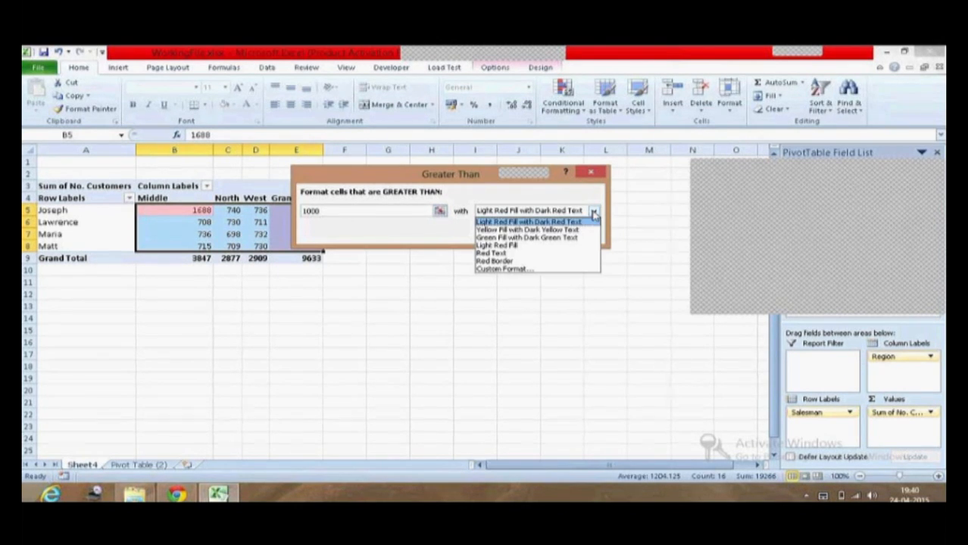
pyautogui.click(594, 212)
pyautogui.click(594, 212)
pyautogui.click(594, 213)
pyautogui.click(594, 212)
pyautogui.click(435, 231)
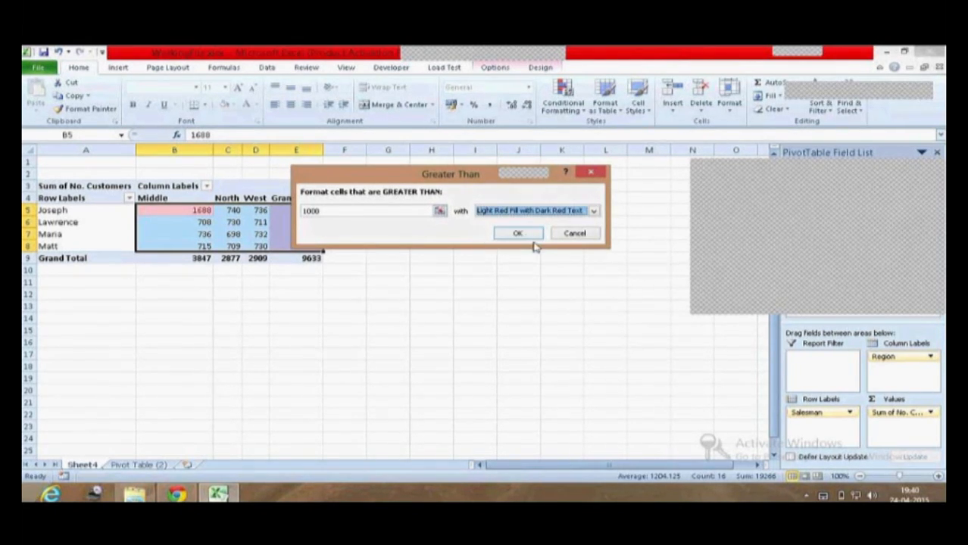
pyautogui.click(593, 213)
pyautogui.click(593, 212)
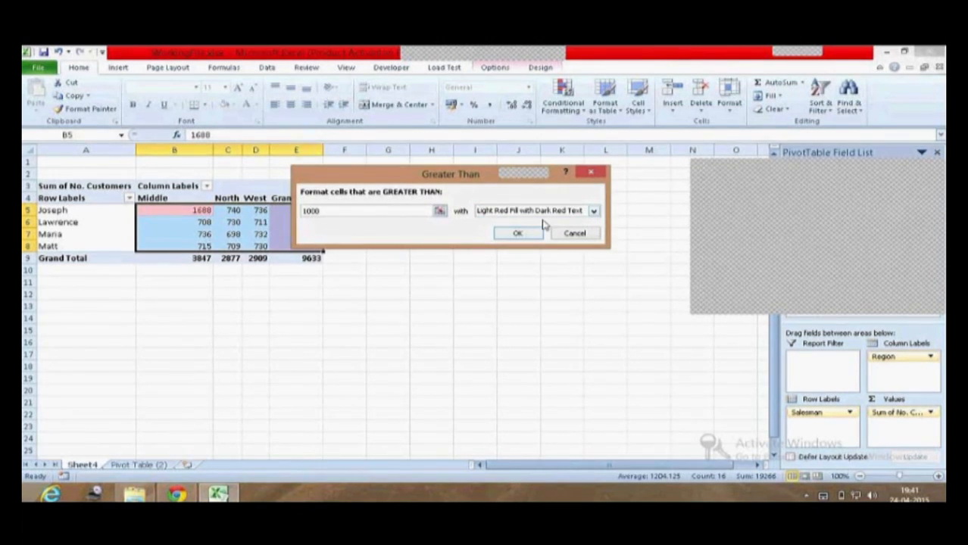
pyautogui.click(593, 213)
pyautogui.click(595, 213)
pyautogui.click(594, 213)
pyautogui.click(594, 213)
pyautogui.click(593, 212)
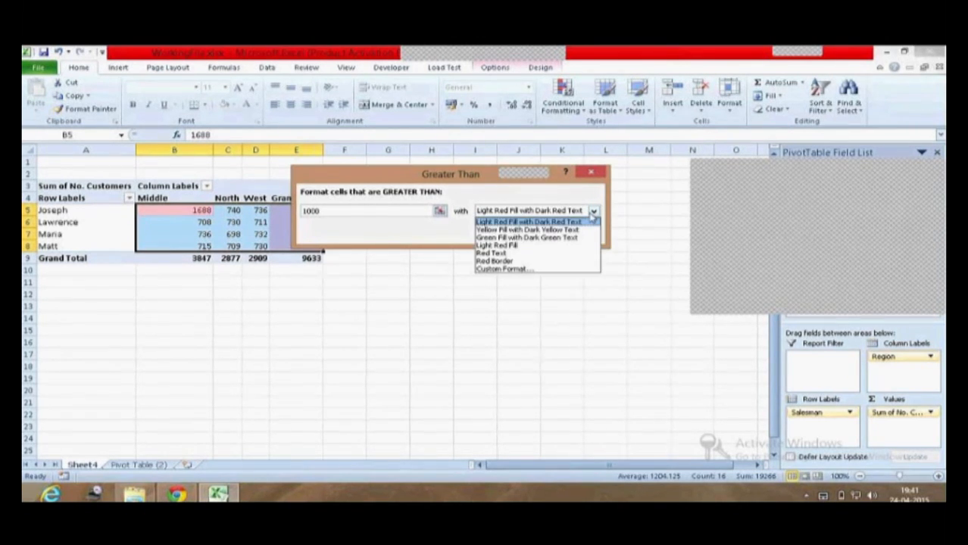
pyautogui.click(593, 213)
pyautogui.click(593, 213)
pyautogui.click(594, 213)
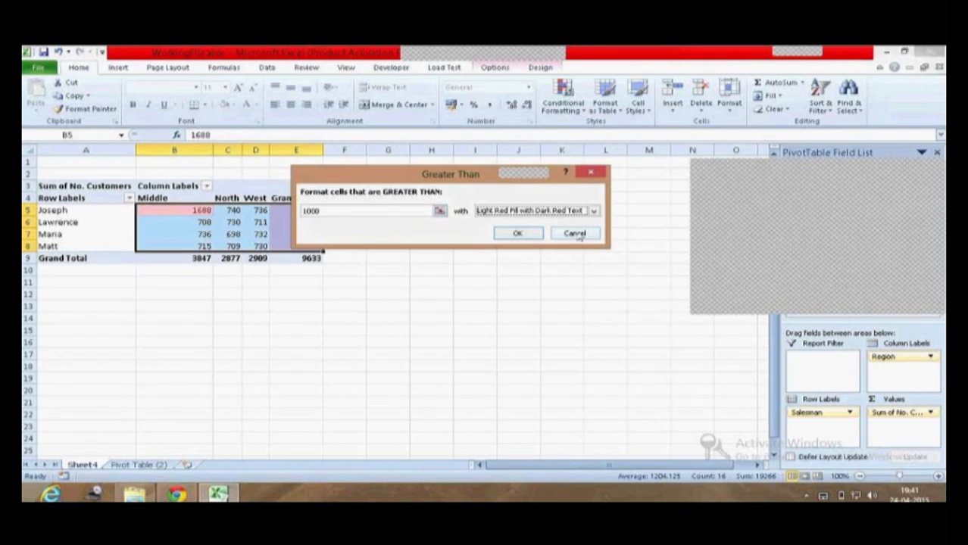
# Try a custom light green fill for the Greater Than rule on cells B5:E8 and cancel the rule.
pyautogui.hotkey('alt', 'Down')
pyautogui.press('Down')
pyautogui.press('Down')
pyautogui.press('Down')
pyautogui.press('Down')
pyautogui.press('Down')
pyautogui.press('Down')
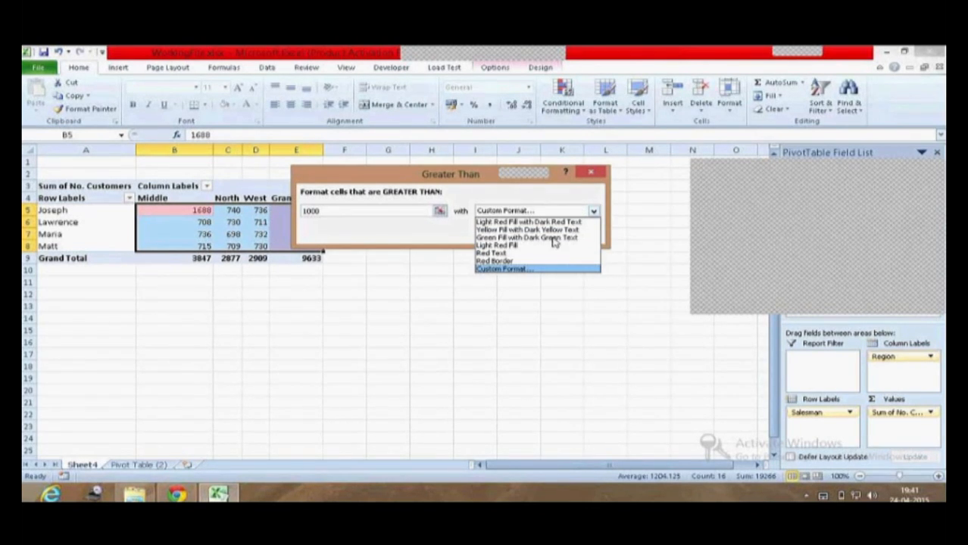
pyautogui.click(513, 270)
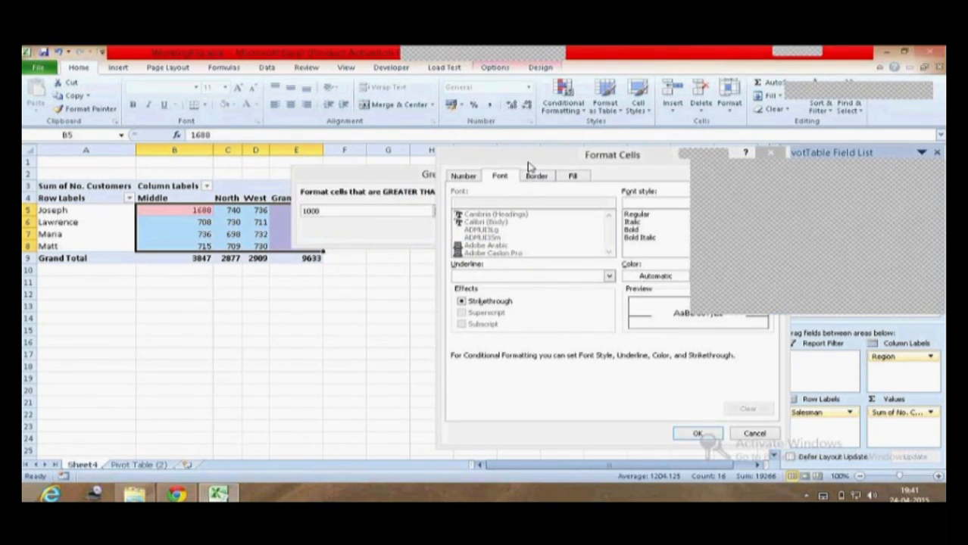
pyautogui.moveTo(487, 160); pyautogui.dragTo(281, 143)
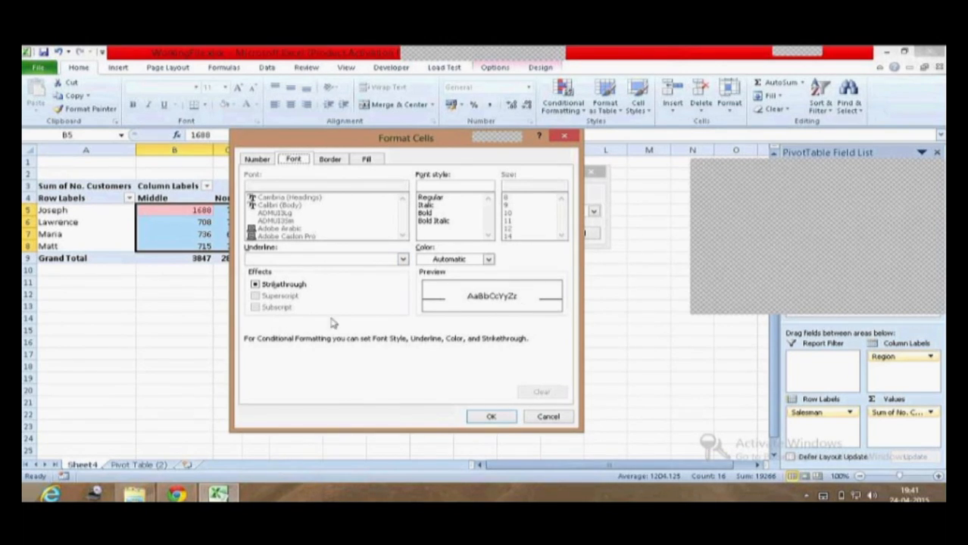
pyautogui.click(365, 163)
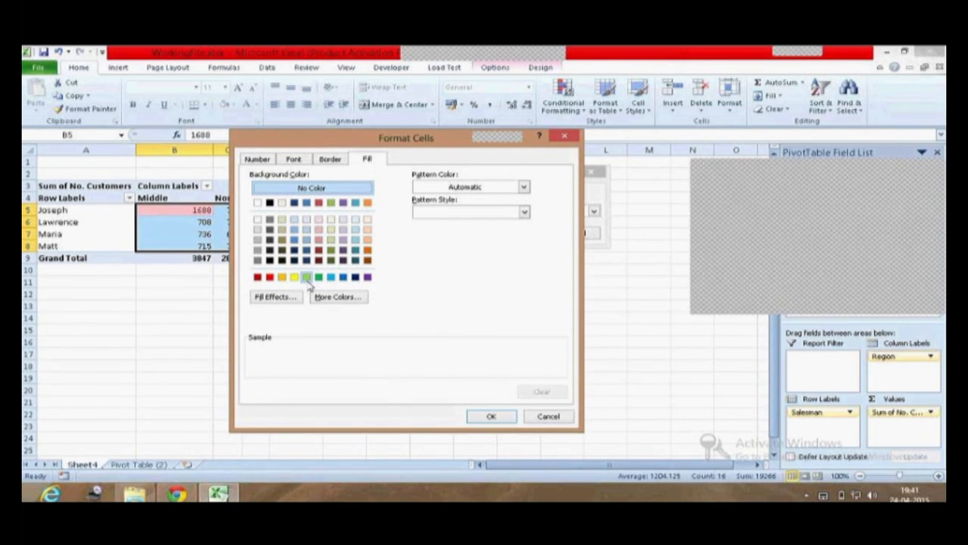
pyautogui.click(307, 278)
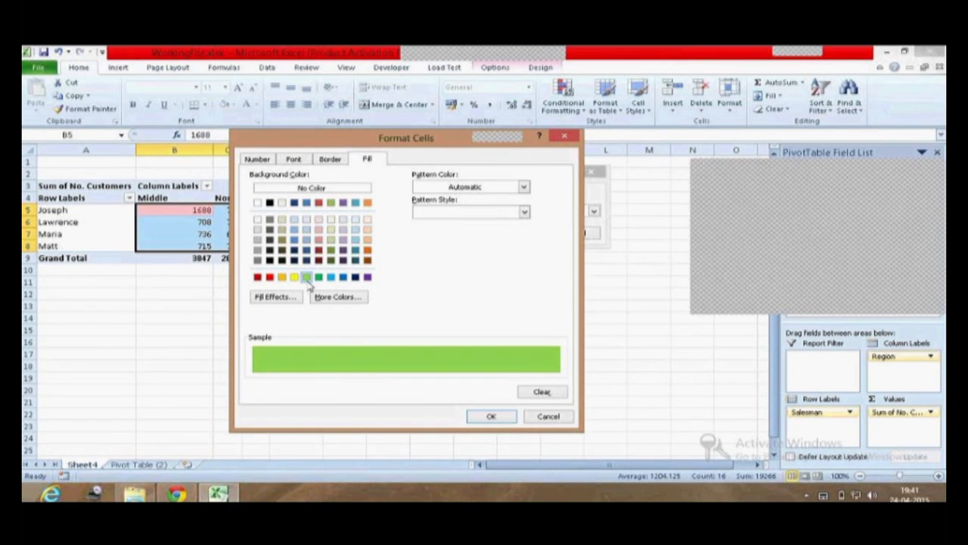
pyautogui.click(504, 420)
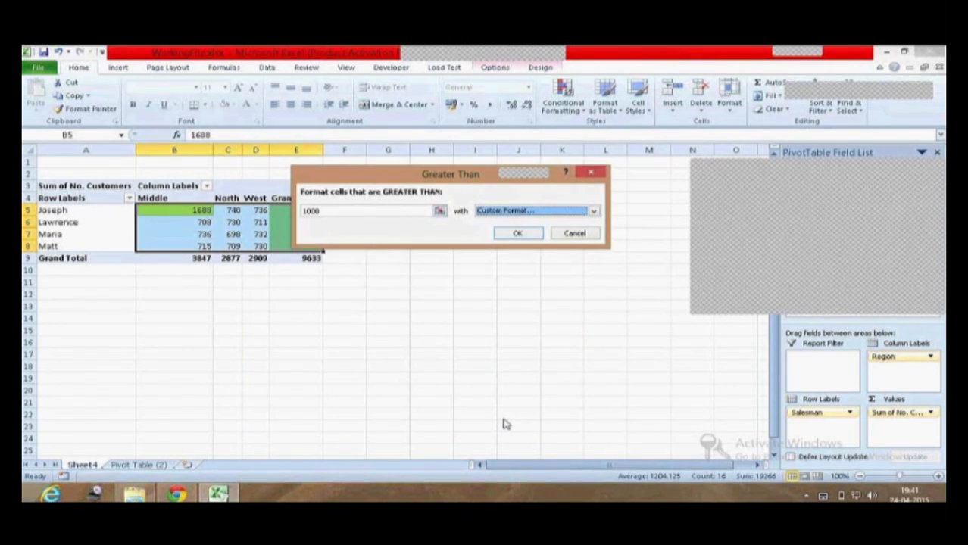
pyautogui.click(572, 234)
pyautogui.click(233, 244)
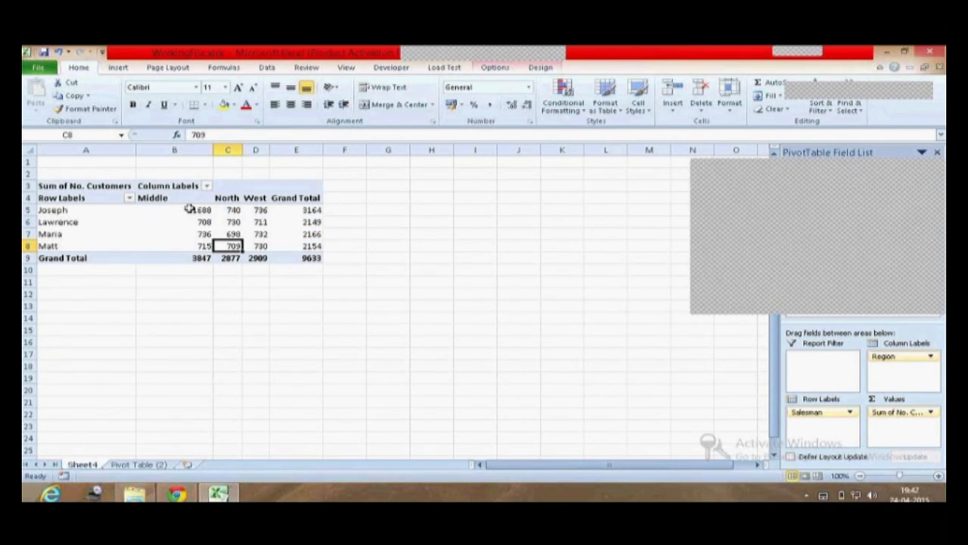
# Start a Greater Than conditional formatting rule with threshold 1000 on PivotTable cells B5:D8, excluding the grand totals.
pyautogui.moveTo(189, 210); pyautogui.dragTo(260, 247)
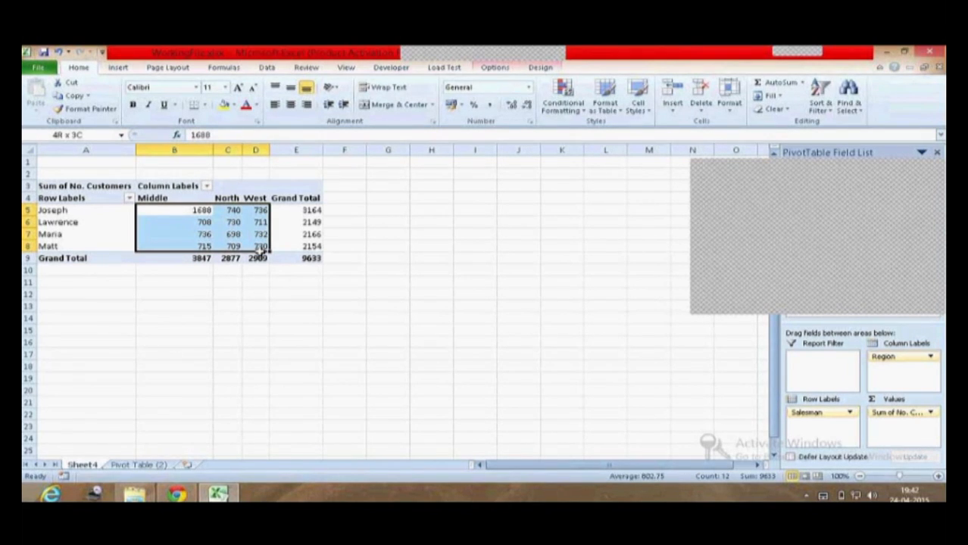
pyautogui.click(574, 115)
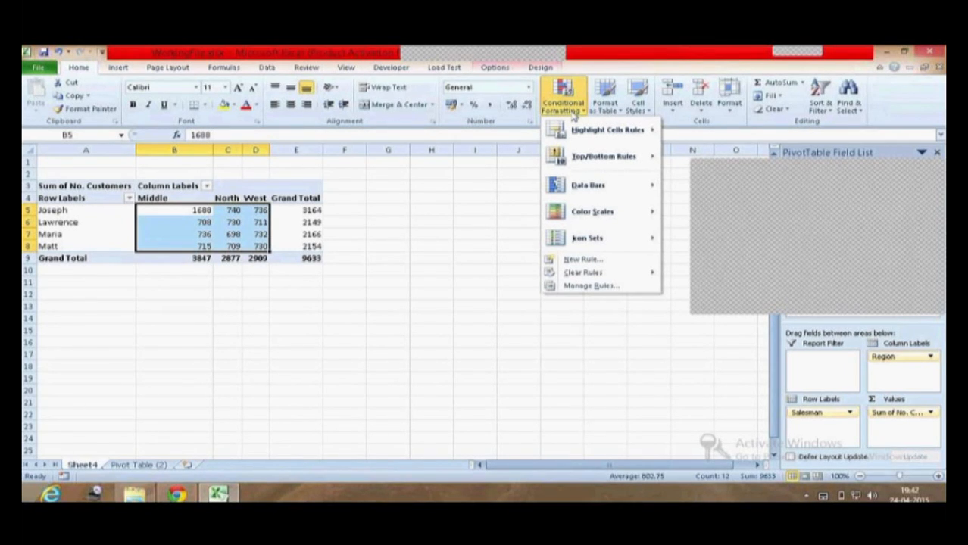
pyautogui.moveTo(579, 134)
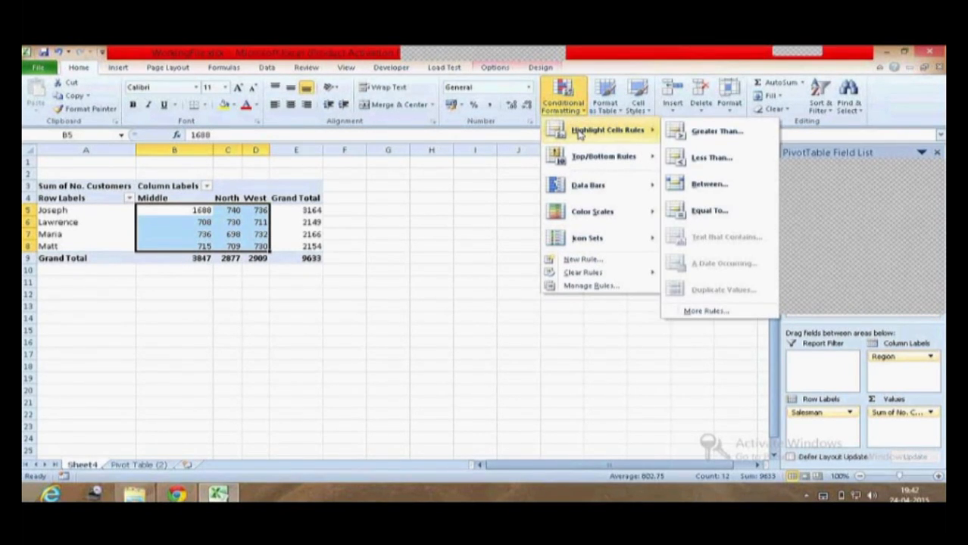
pyautogui.click(693, 133)
pyautogui.write('1000')
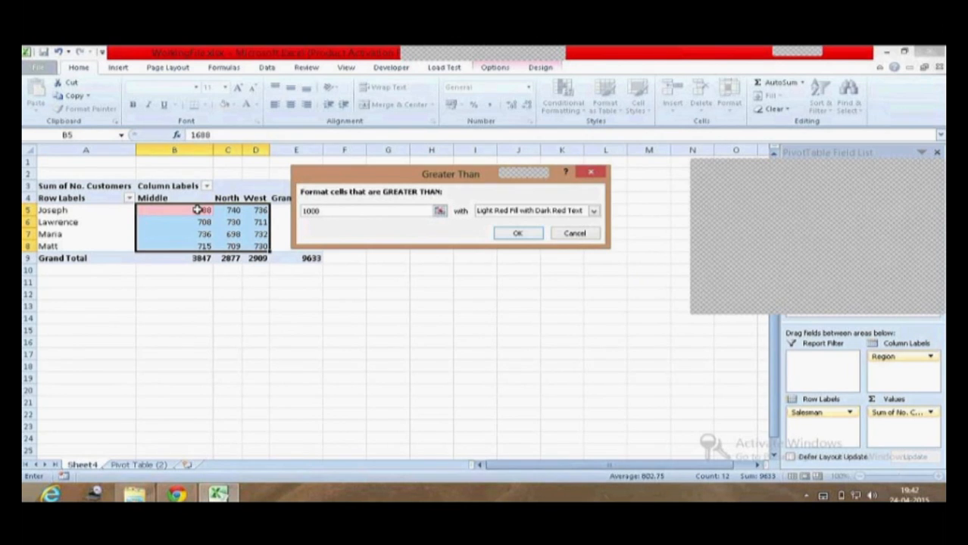
# Give the Greater Than rule a custom format with a light green fill and apply it.
pyautogui.click(594, 211)
pyautogui.click(595, 213)
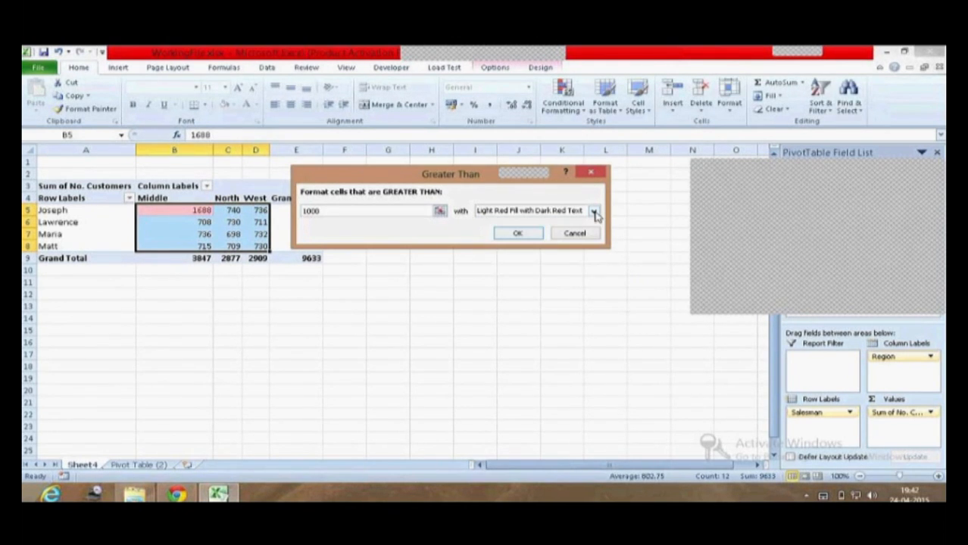
pyautogui.click(594, 211)
pyautogui.click(595, 213)
pyautogui.click(596, 213)
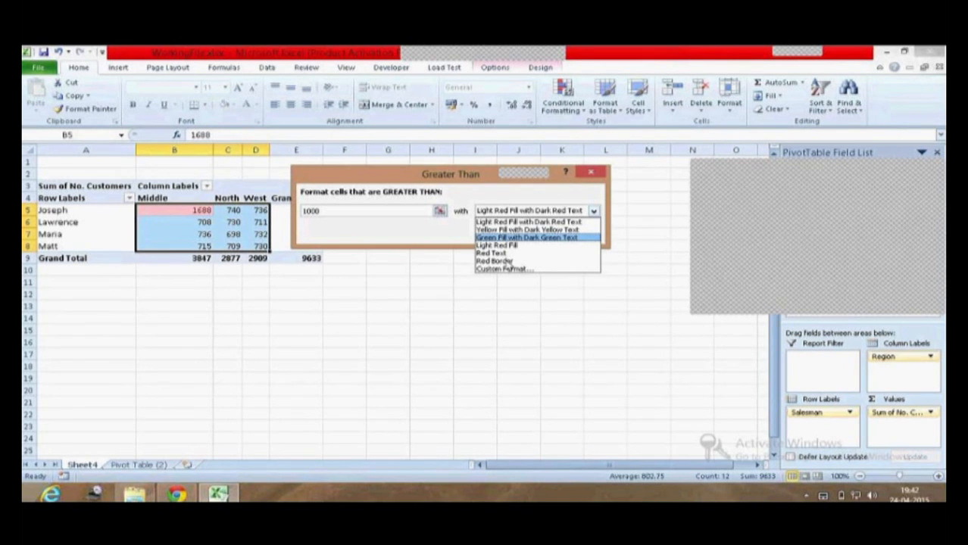
pyautogui.click(503, 269)
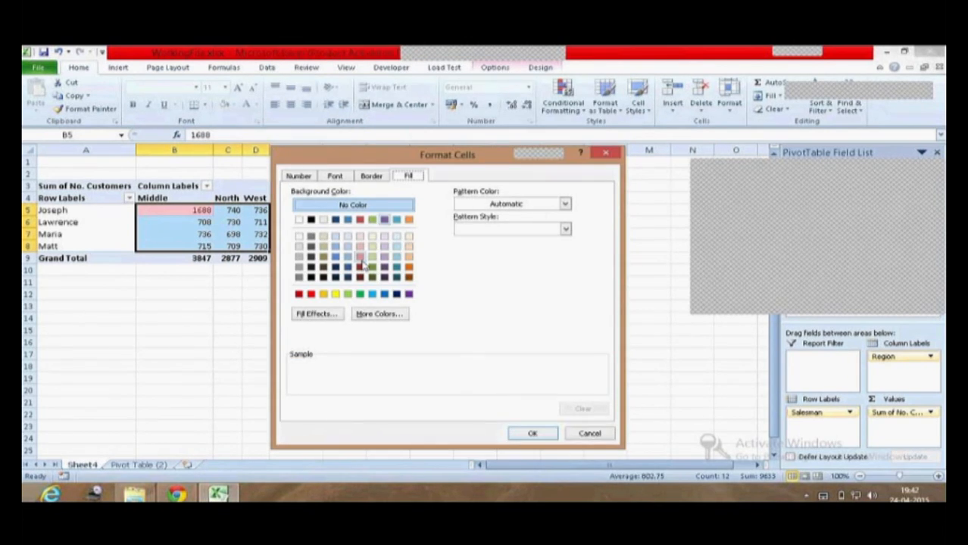
pyautogui.click(347, 295)
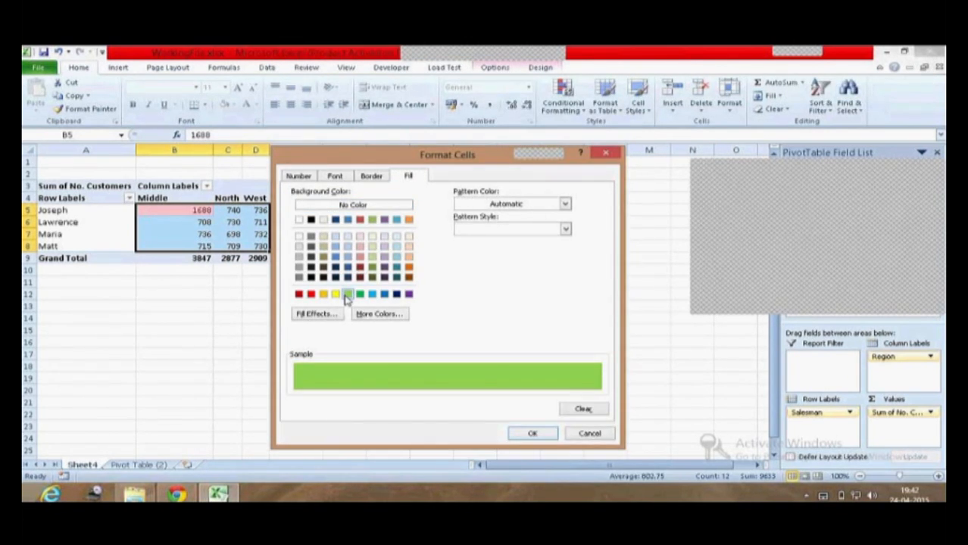
pyautogui.click(540, 435)
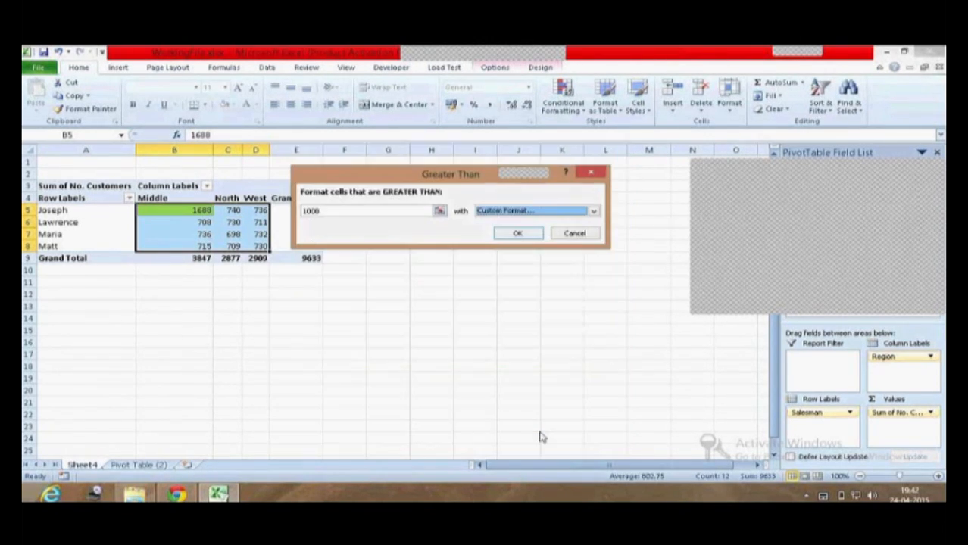
pyautogui.click(521, 234)
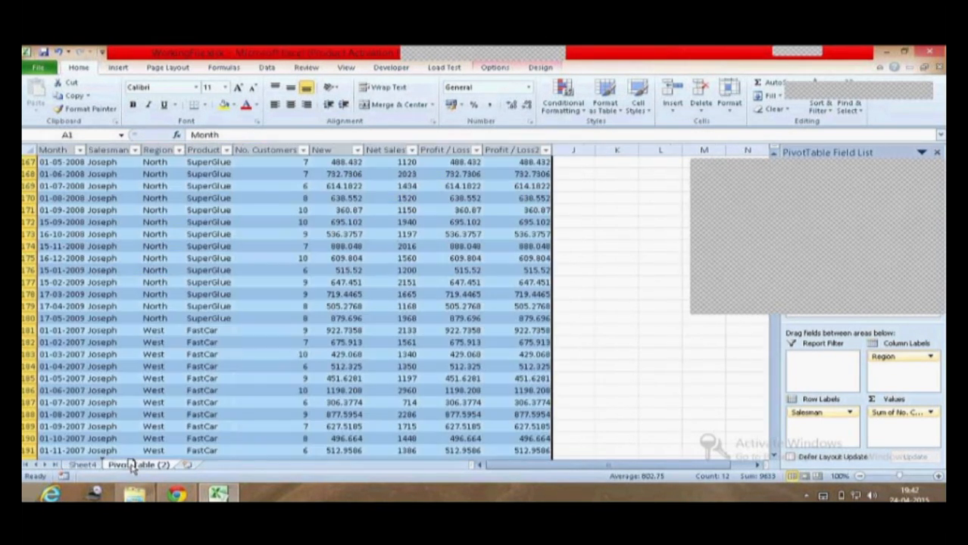
# Set the No. Customers value in cell E354 of the Pivot Table (2) sheet to 90000.
pyautogui.click(135, 465)
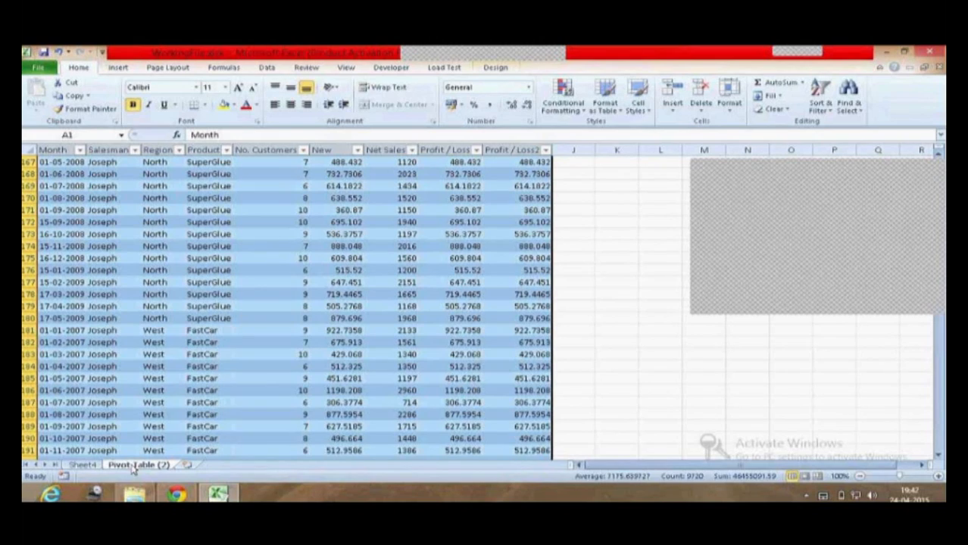
pyautogui.scroll(-20, 314, 355)
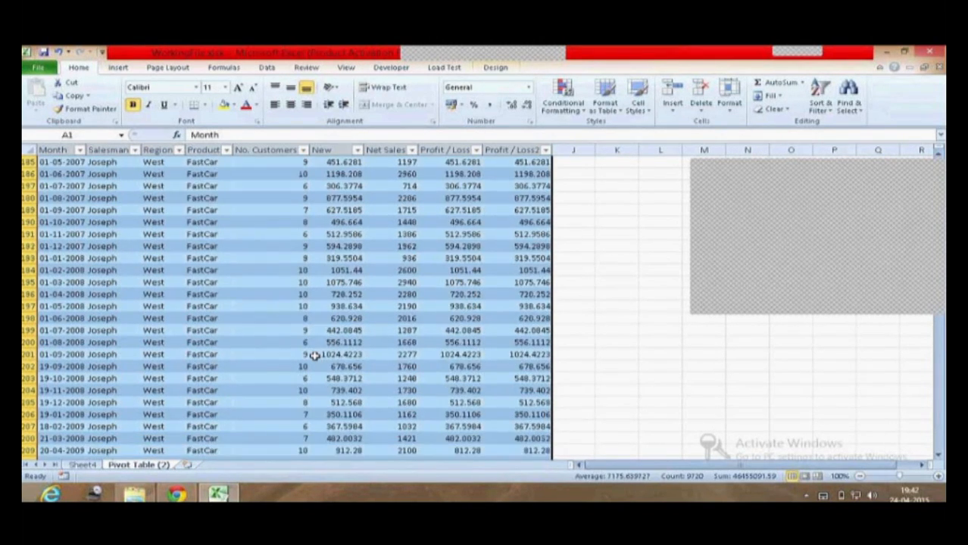
pyautogui.scroll(-12, 314, 356)
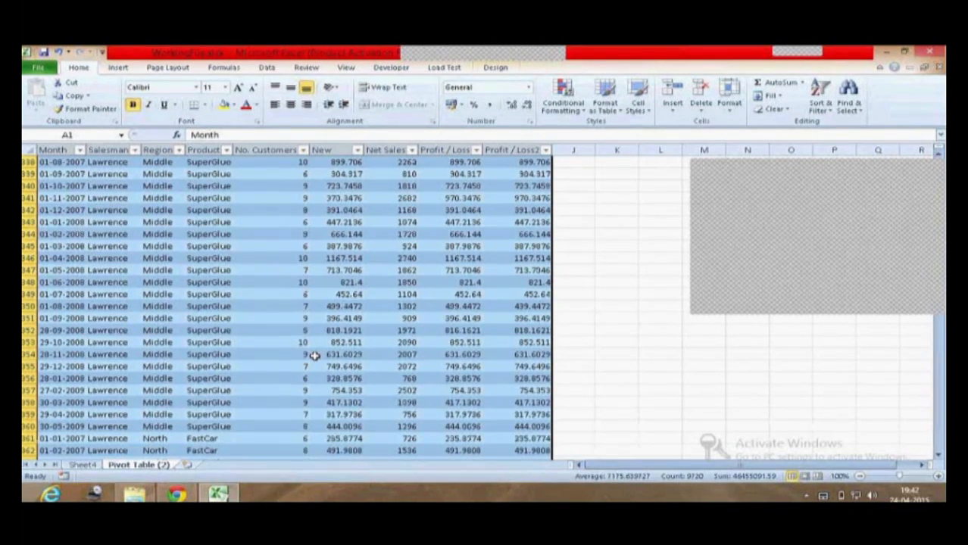
pyautogui.click(290, 355)
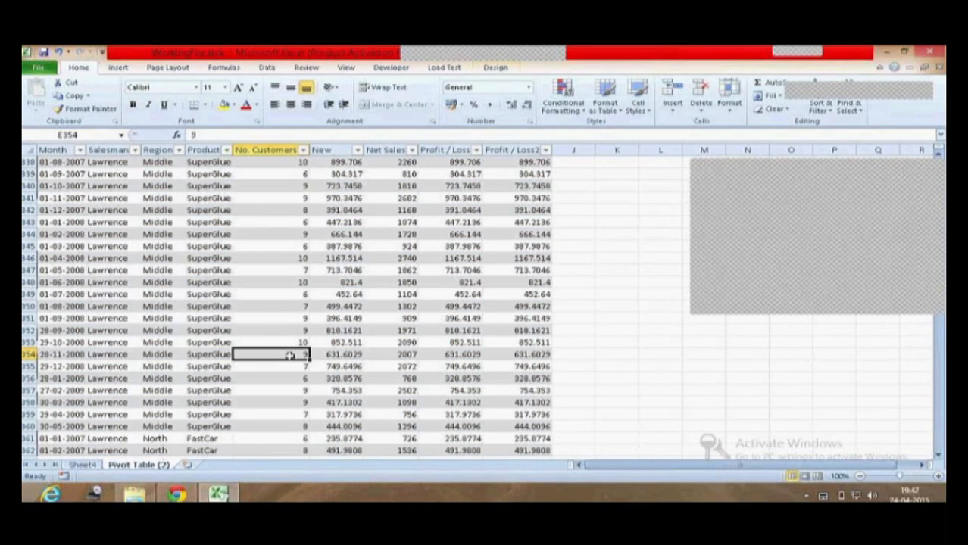
pyautogui.press('Down')
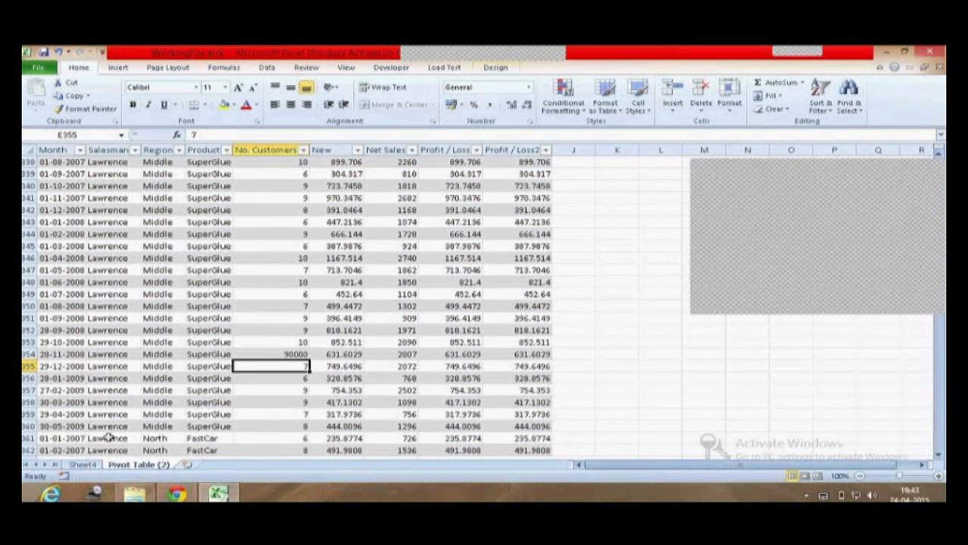
# Refresh the PivotTable on Sheet4 and select cell B6 to check its conditional formatting.
pyautogui.click(71, 467)
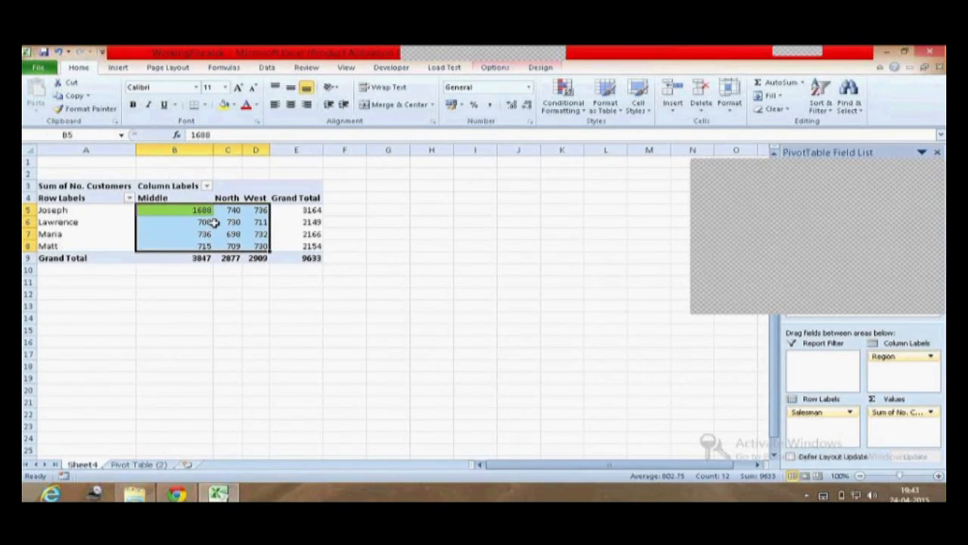
pyautogui.click(493, 68)
pyautogui.click(428, 110)
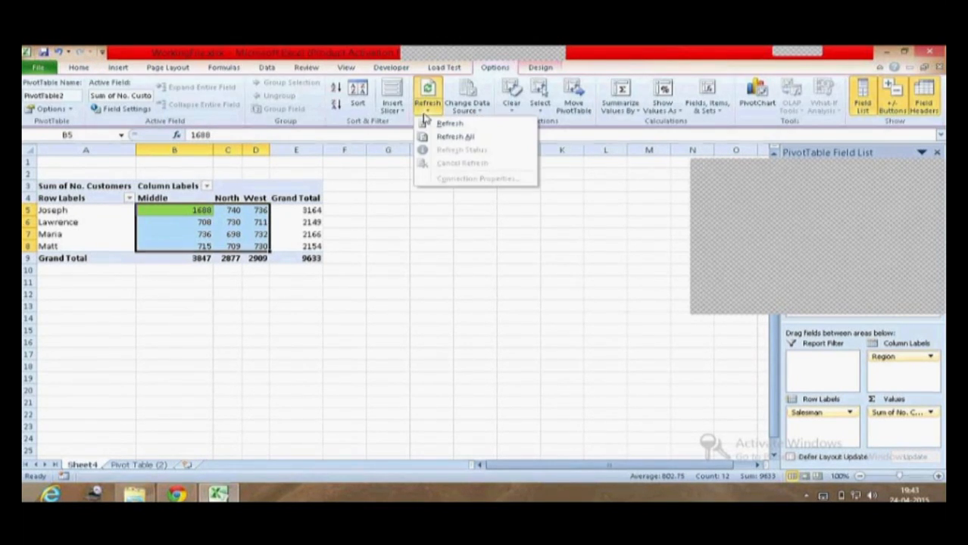
pyautogui.click(430, 125)
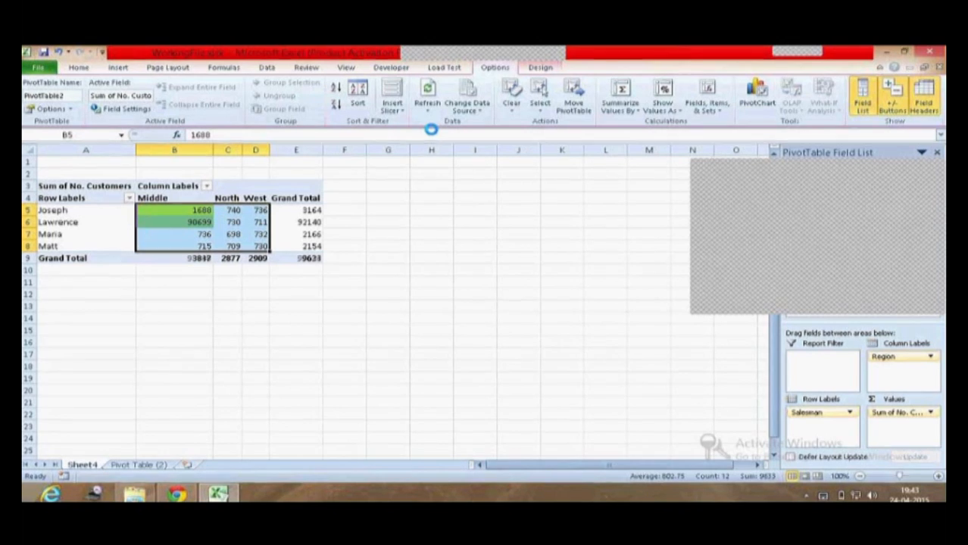
pyautogui.click(369, 273)
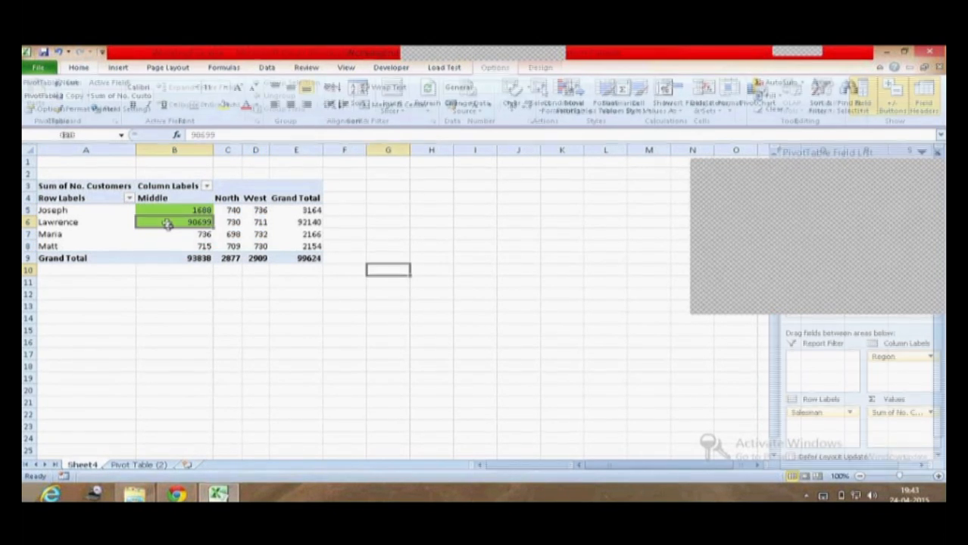
pyautogui.click(167, 222)
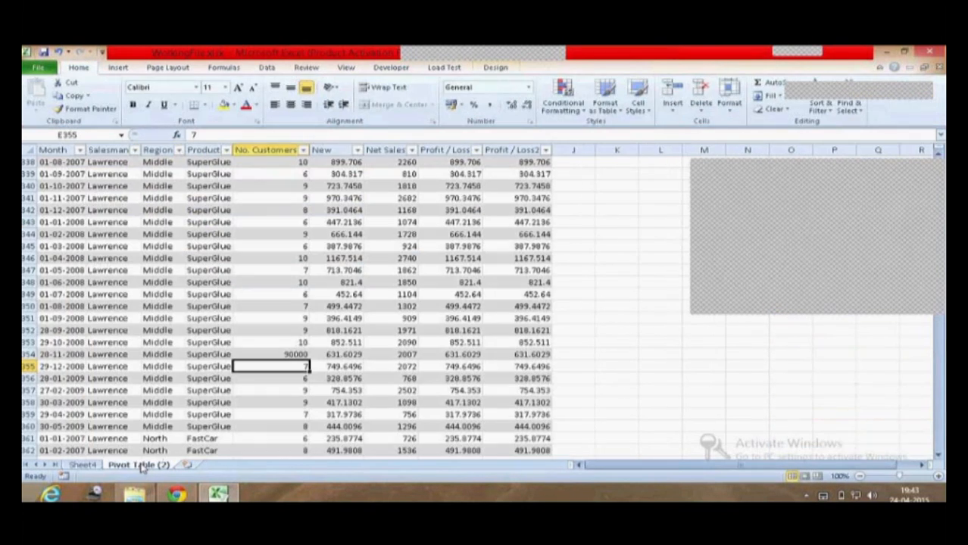
# Set the No. Customers value in cell E354 of the Pivot Table (2) sheet back to 9.
pyautogui.click(139, 465)
pyautogui.click(298, 355)
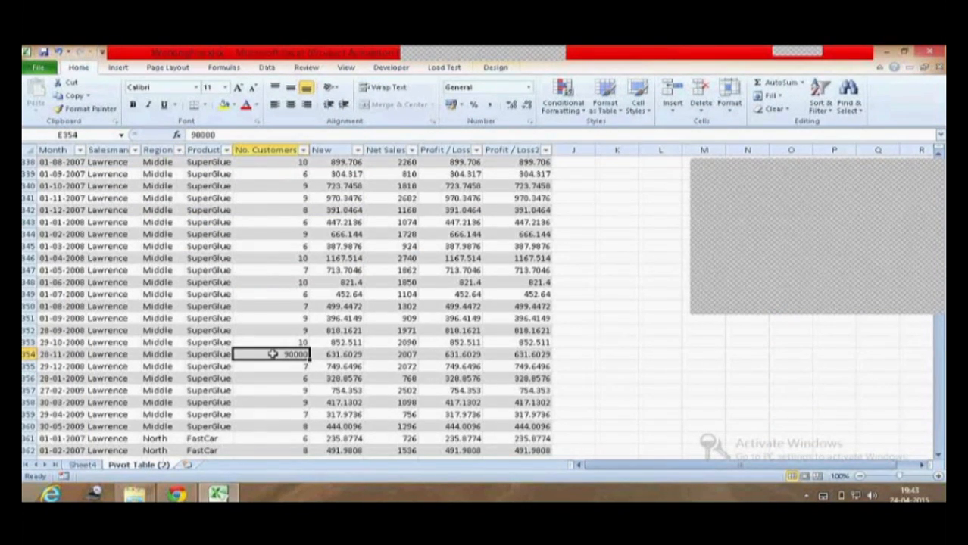
pyautogui.write('9')
pyautogui.press('Return')
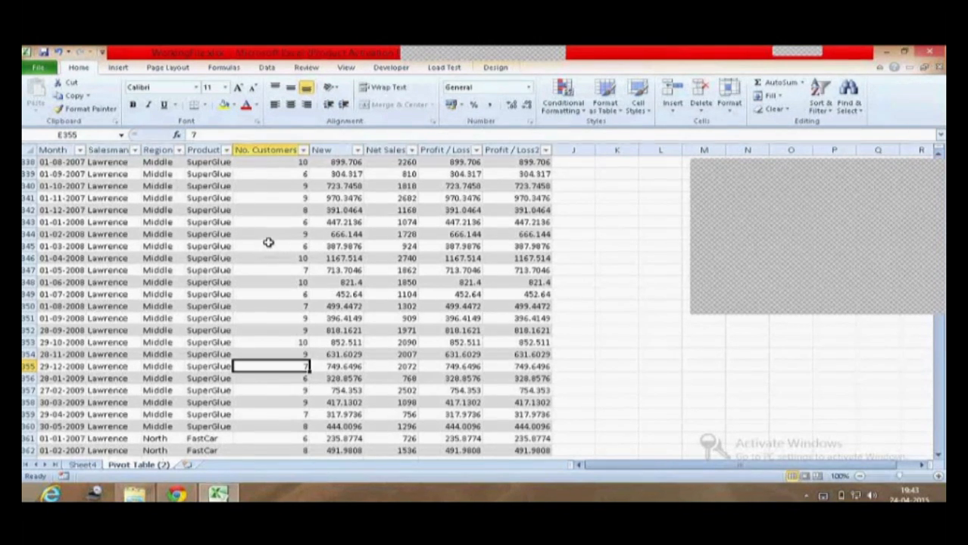
# Refresh the PivotTable on Sheet4 with the restored source data.
pyautogui.click(84, 465)
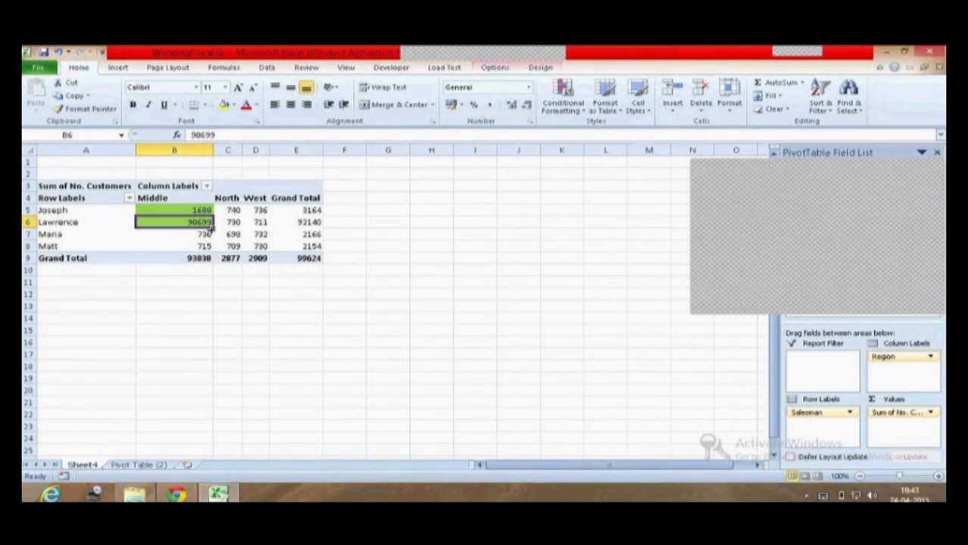
pyautogui.click(497, 68)
pyautogui.click(427, 111)
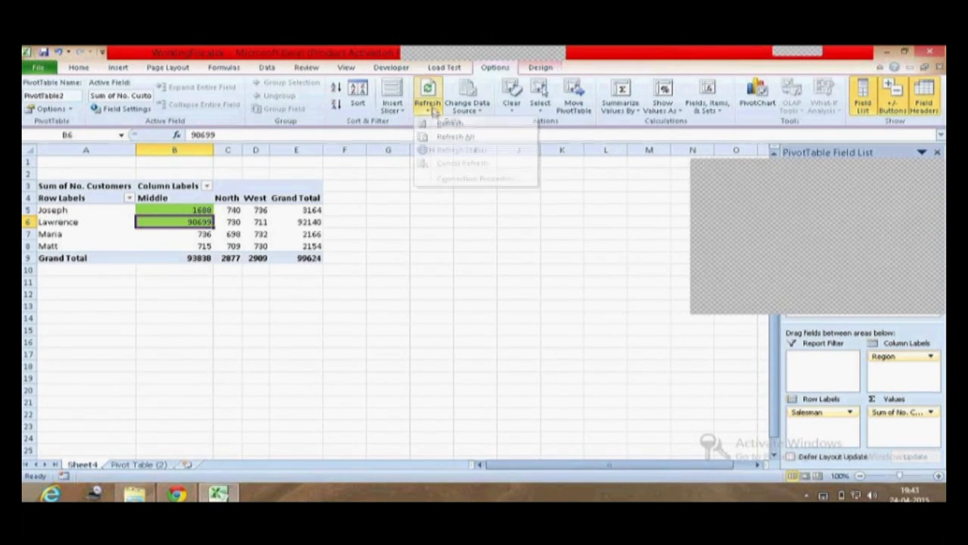
pyautogui.click(438, 125)
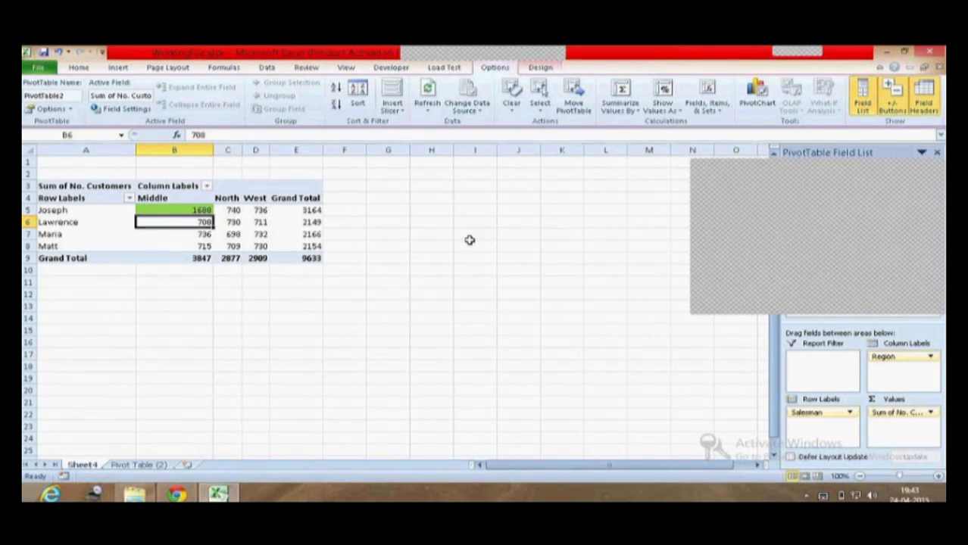
# Highlight the Middle, North and West values in B5:D8 that are less than 700 with Light Red Fill with Dark Red Text.
pyautogui.moveTo(247, 239)
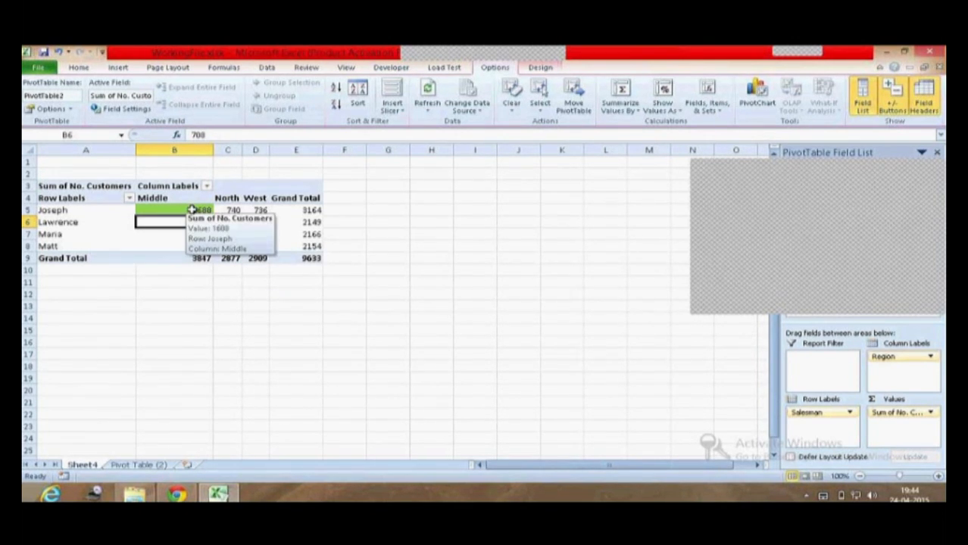
pyautogui.moveTo(192, 209); pyautogui.dragTo(256, 242)
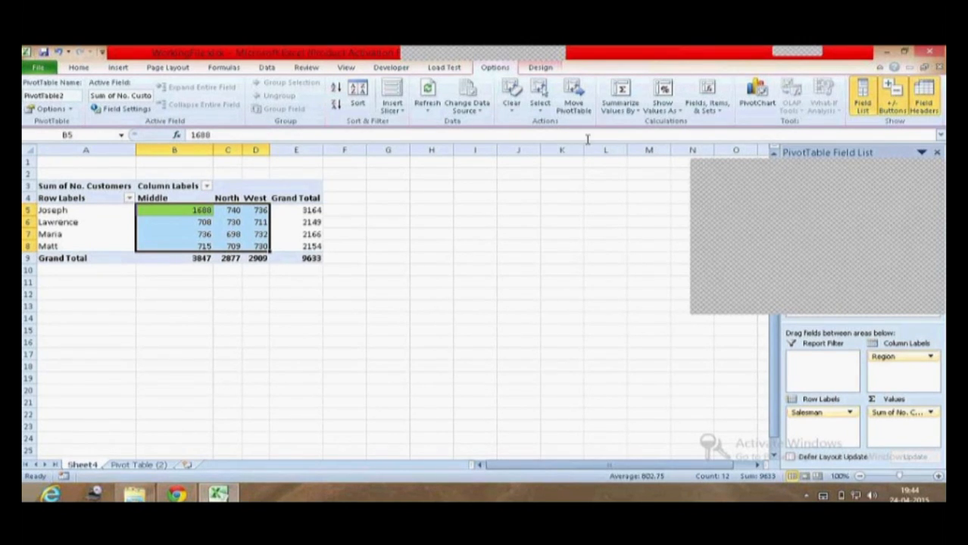
pyautogui.click(82, 68)
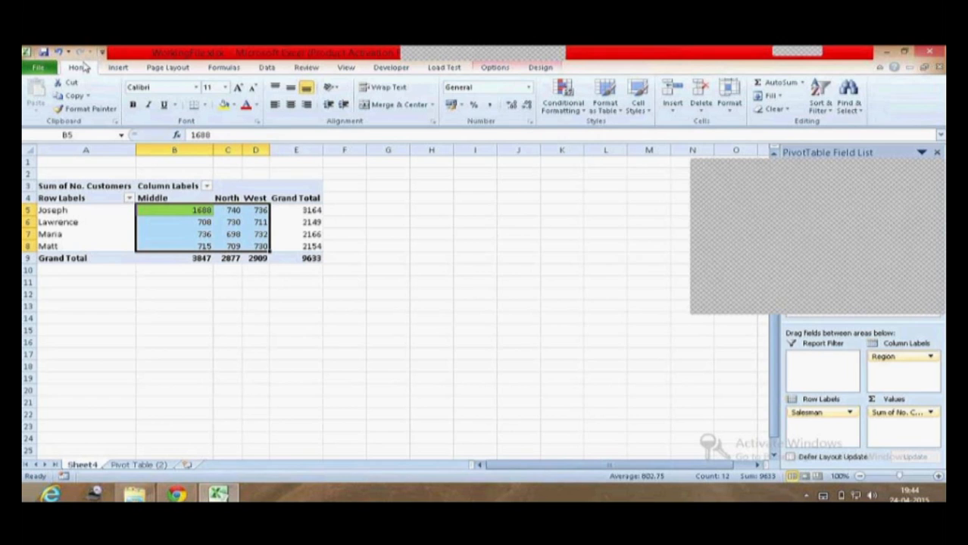
pyautogui.click(554, 112)
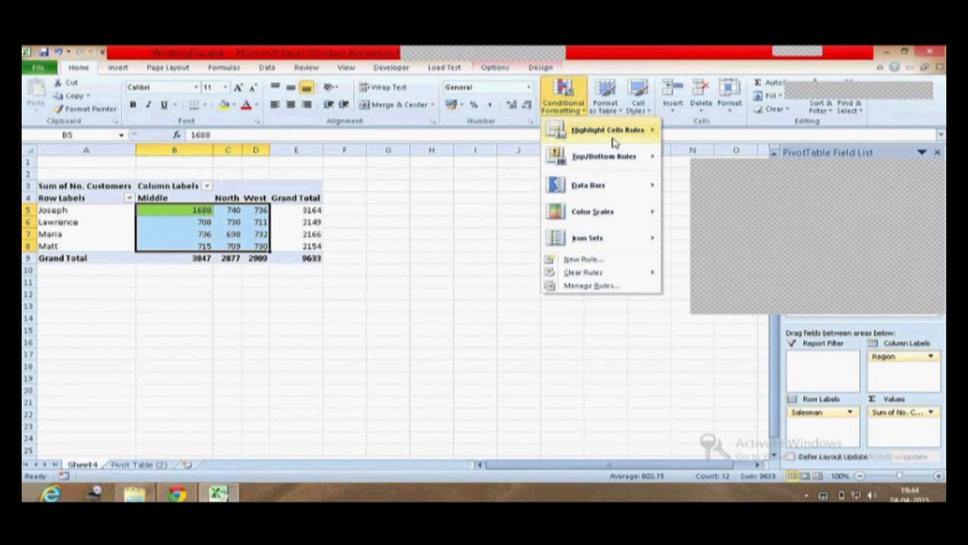
pyautogui.moveTo(613, 143)
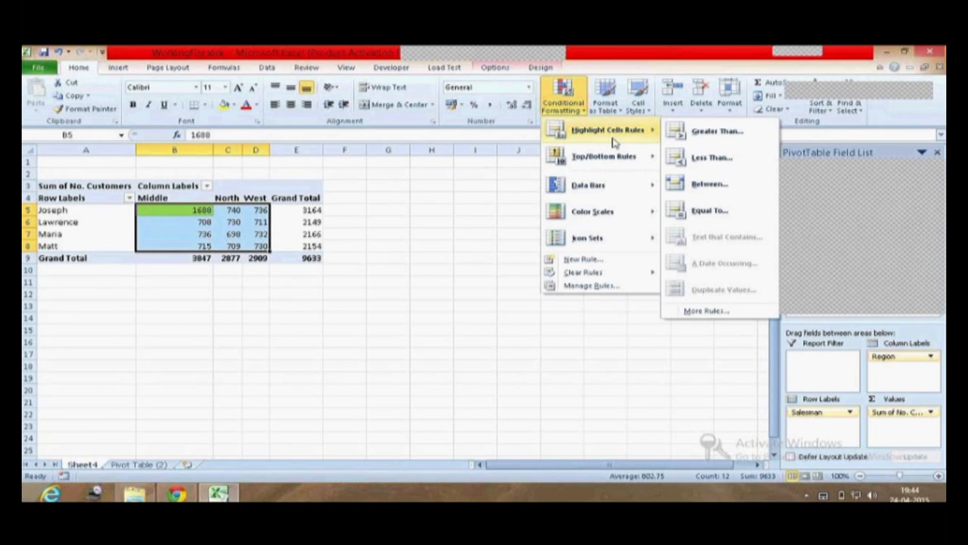
pyautogui.click(715, 171)
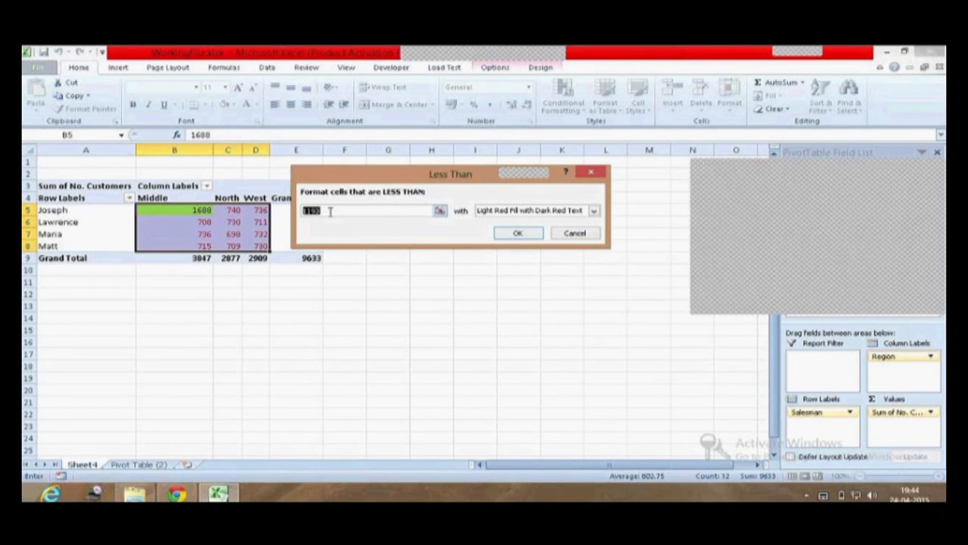
pyautogui.write('7')
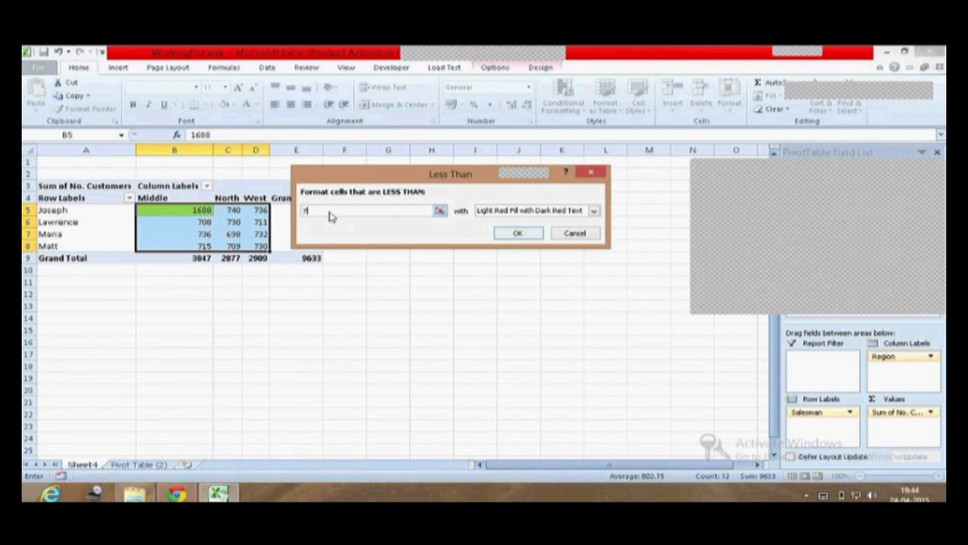
pyautogui.write('00')
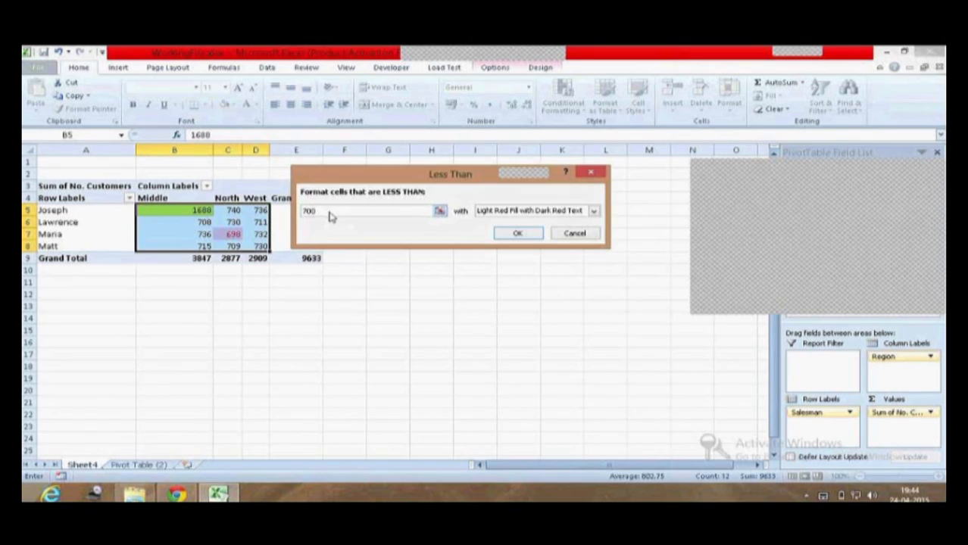
pyautogui.click(519, 235)
pyautogui.click(471, 259)
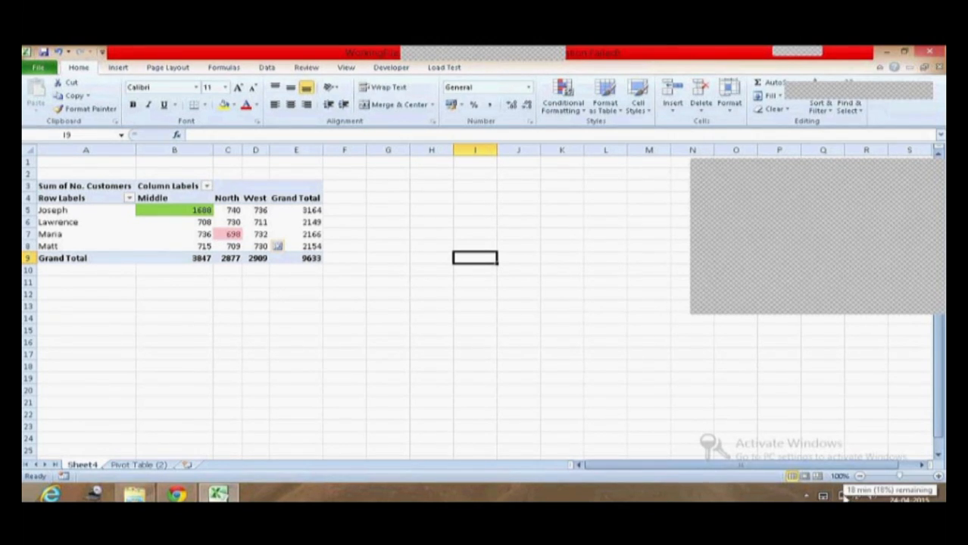
pyautogui.click(173, 243)
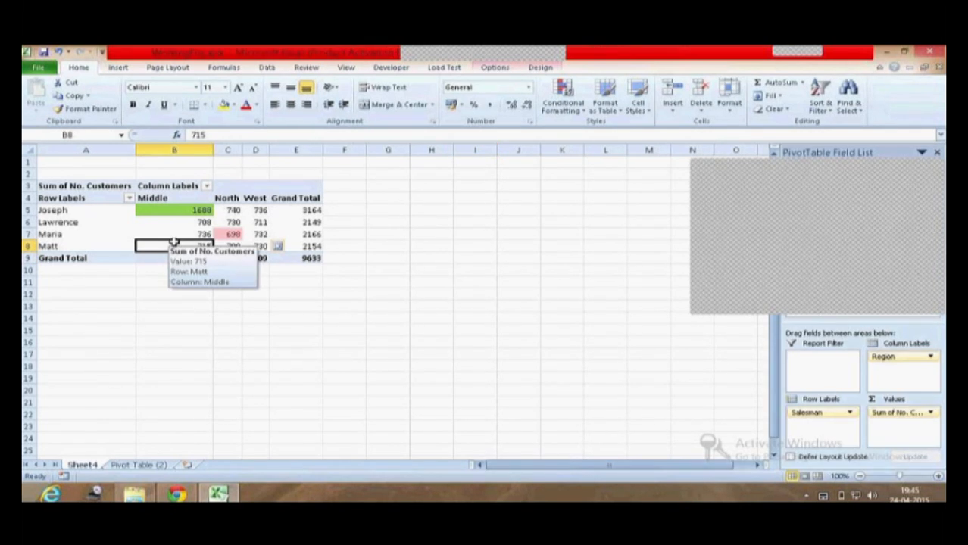
pyautogui.click(130, 198)
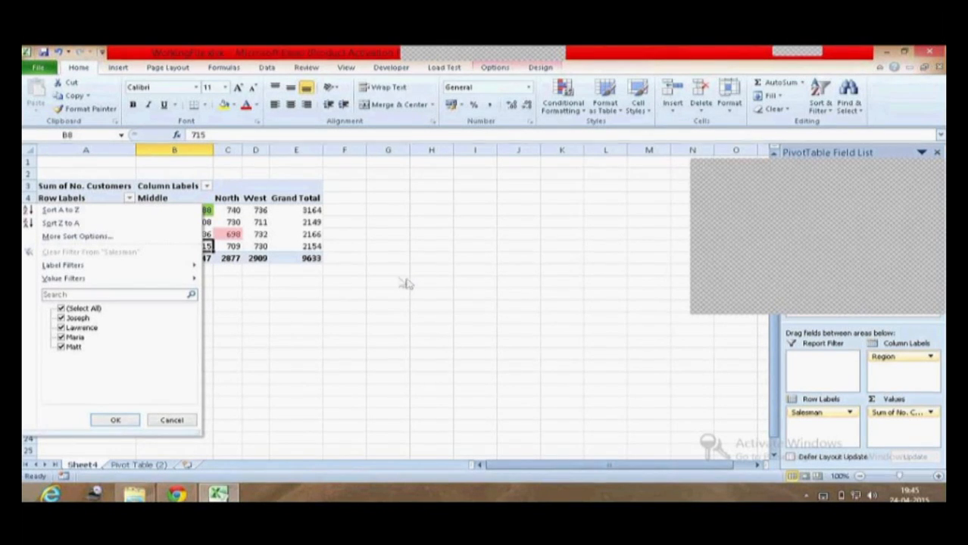
pyautogui.click(64, 237)
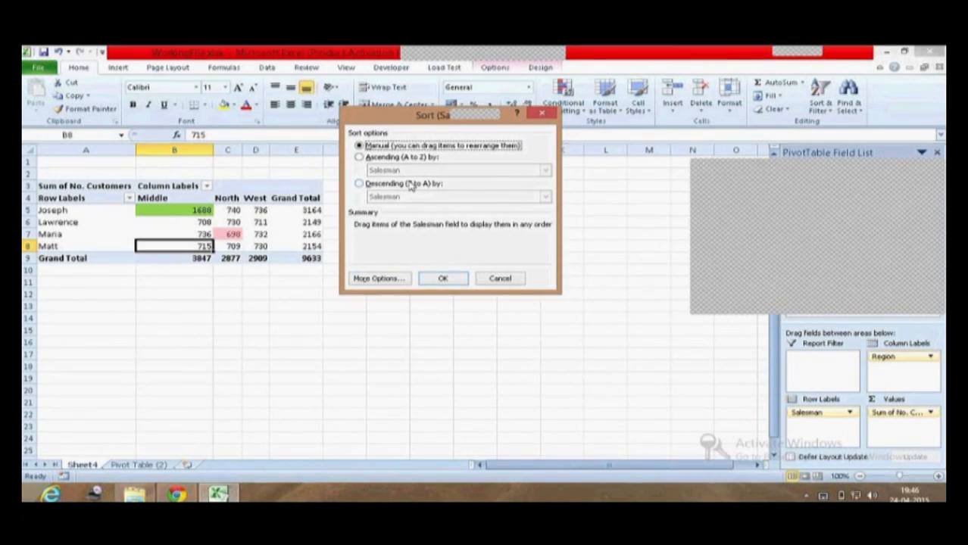
pyautogui.press('Escape')
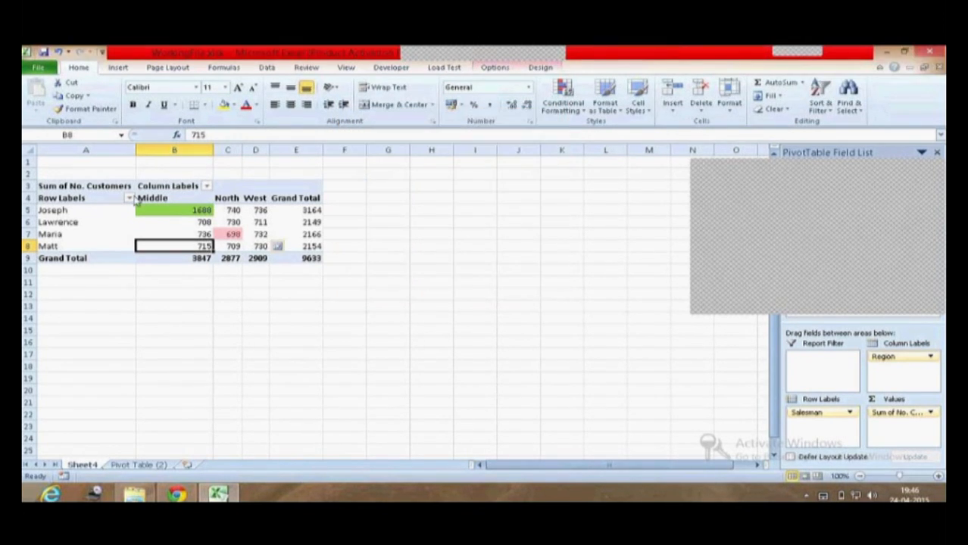
# Sort the row labels in ascending order by Salesman, keeping automatic sorting on report updates enabled and the first key sort order at No Calculation.
pyautogui.click(128, 197)
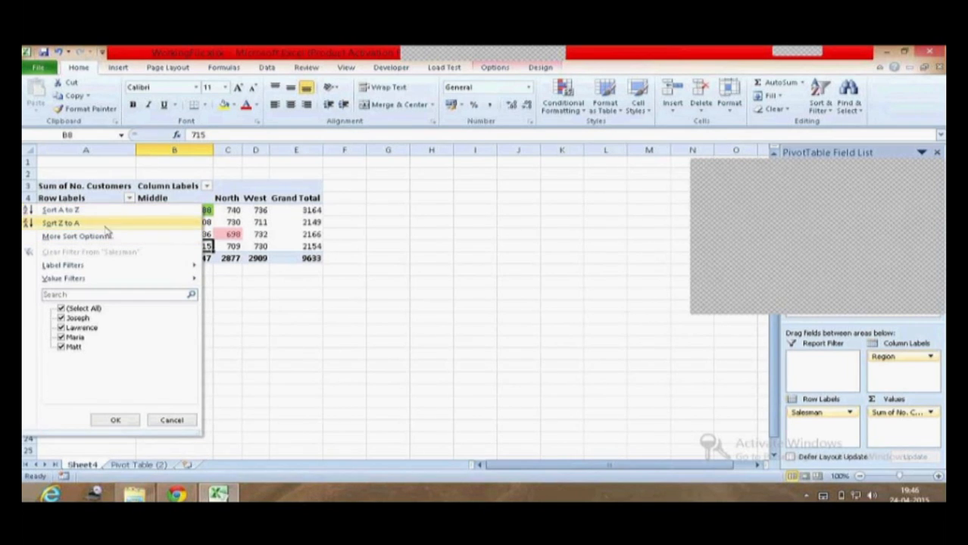
pyautogui.click(106, 235)
pyautogui.click(372, 172)
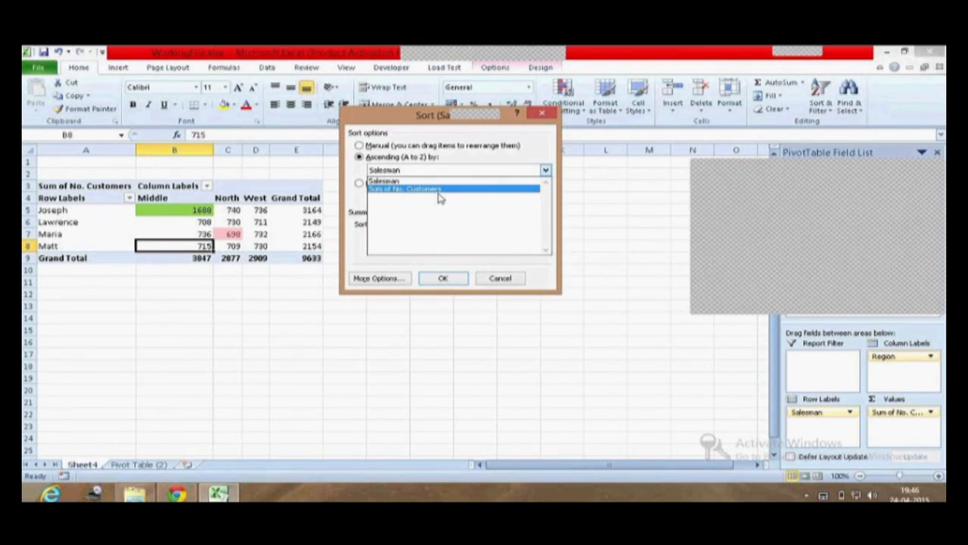
pyautogui.click(395, 281)
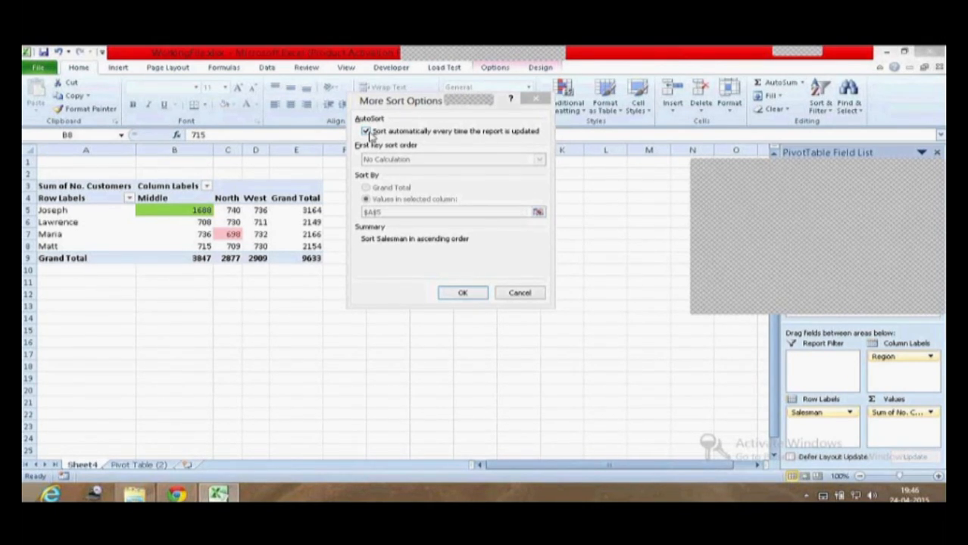
pyautogui.click(367, 131)
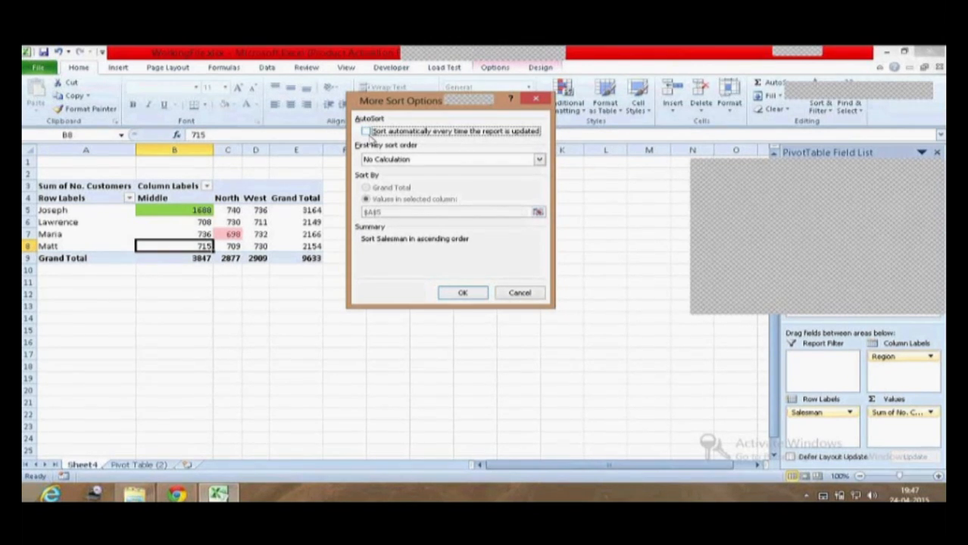
pyautogui.click(387, 161)
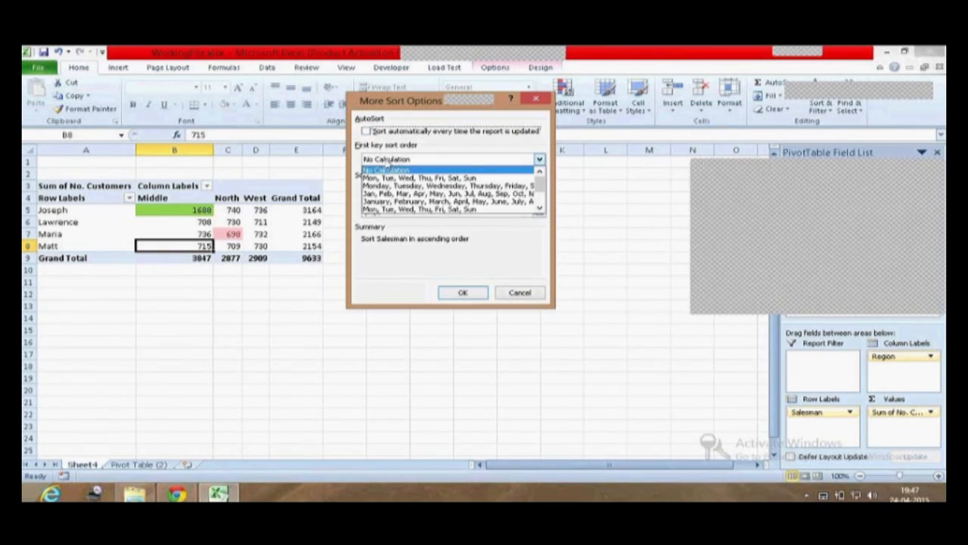
pyautogui.click(386, 171)
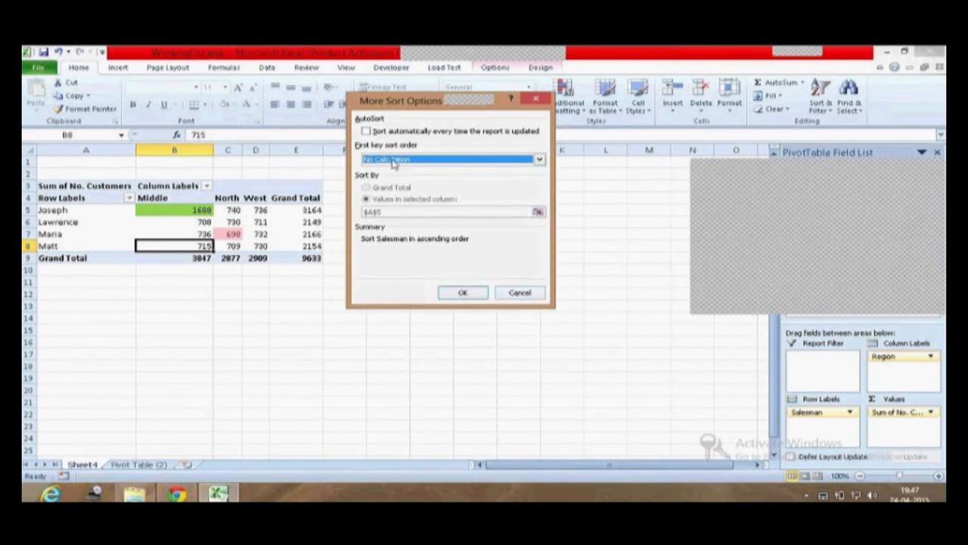
pyautogui.click(365, 132)
pyautogui.click(460, 297)
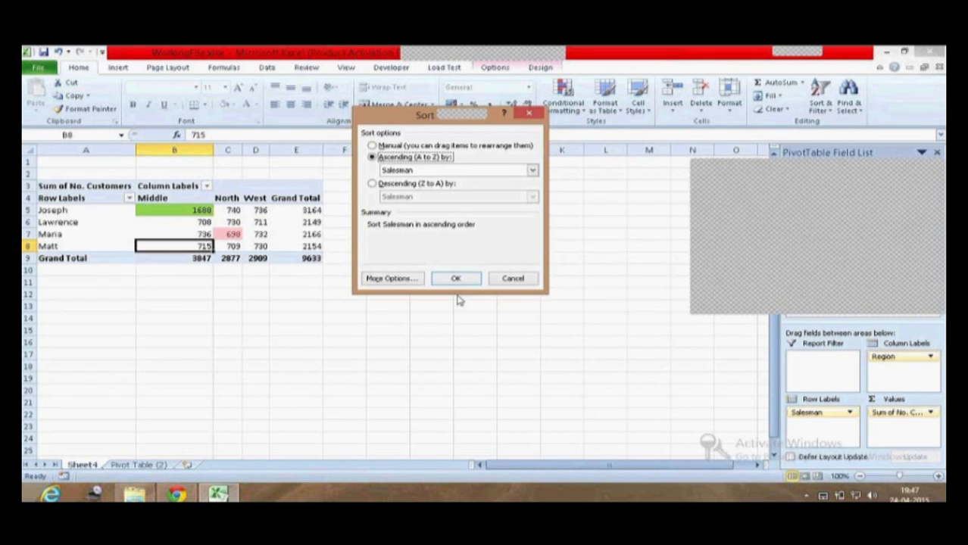
pyautogui.click(473, 281)
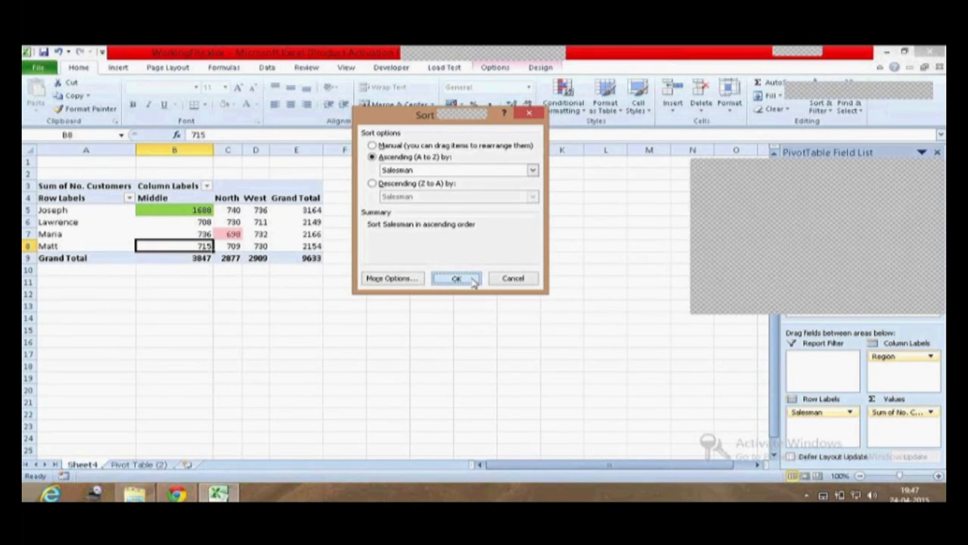
pyautogui.click(472, 280)
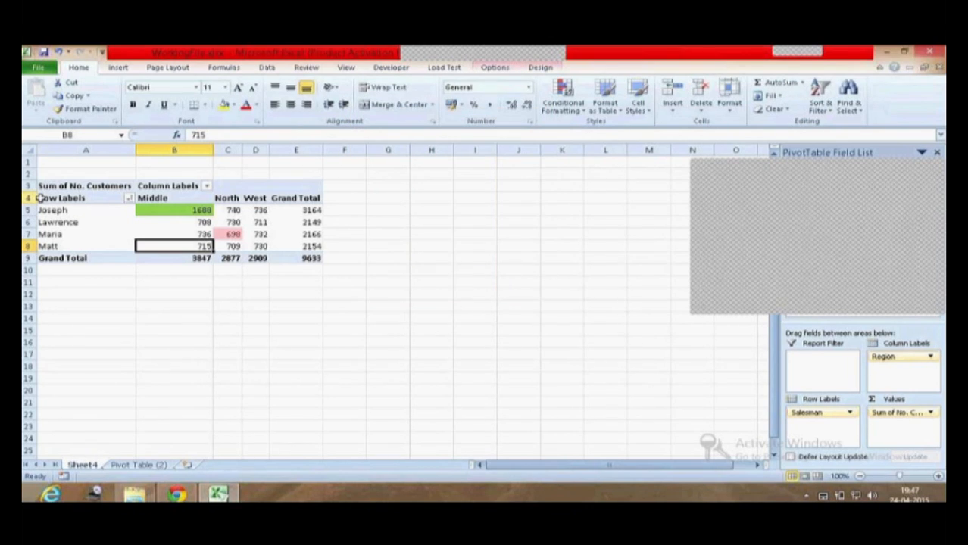
# Sort the Salesman row labels from A to Z, and then from Z to A.
pyautogui.click(128, 197)
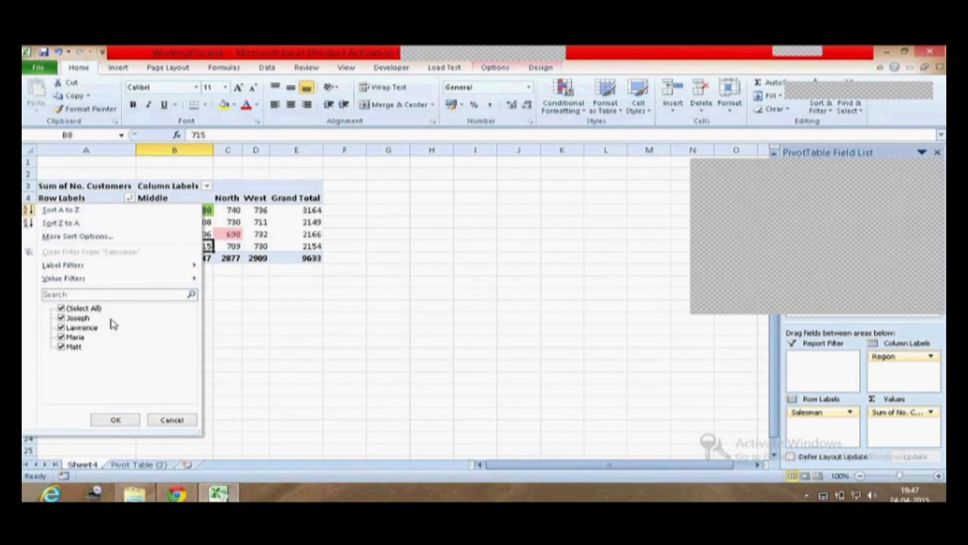
pyautogui.click(62, 210)
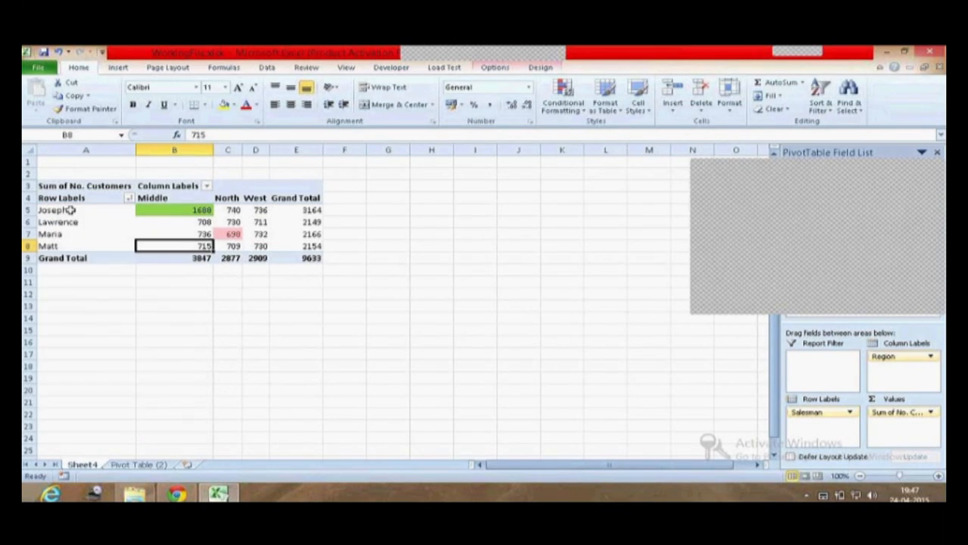
pyautogui.click(128, 198)
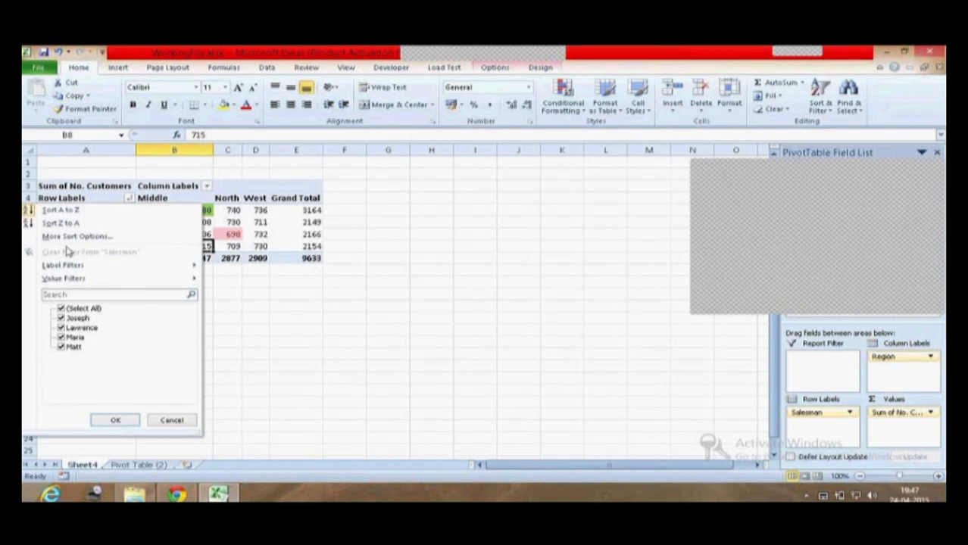
pyautogui.click(64, 223)
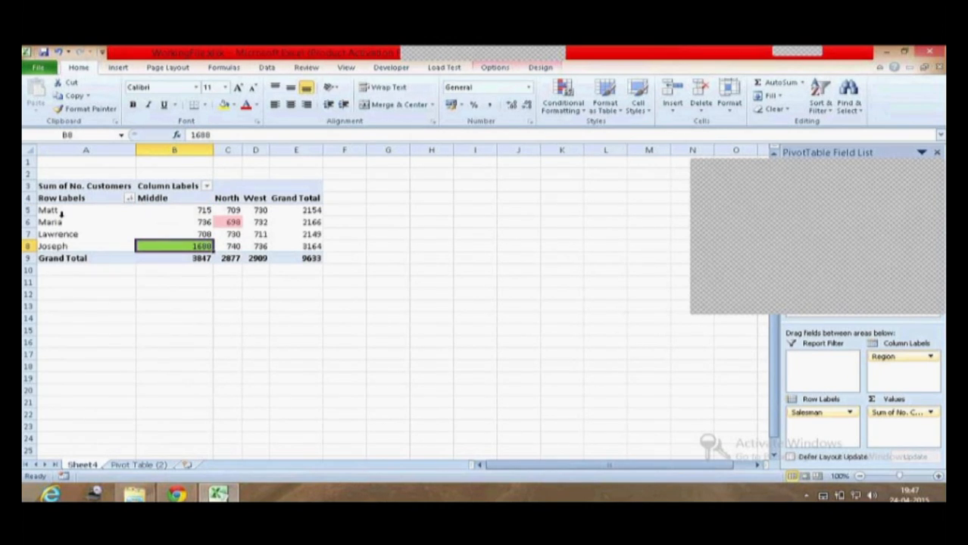
# Sort the Region column labels from A to Z, and then reverse them to Z to A.
pyautogui.click(128, 198)
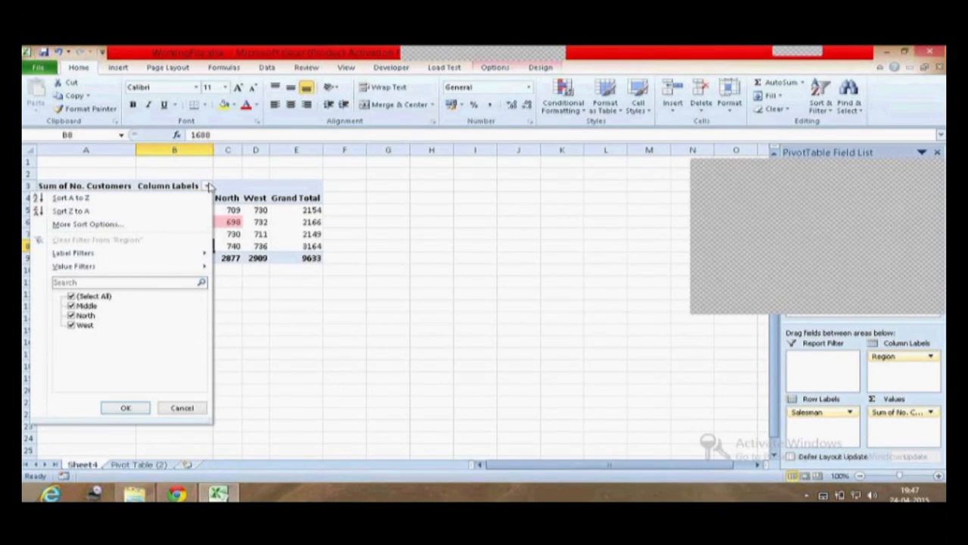
pyautogui.click(80, 200)
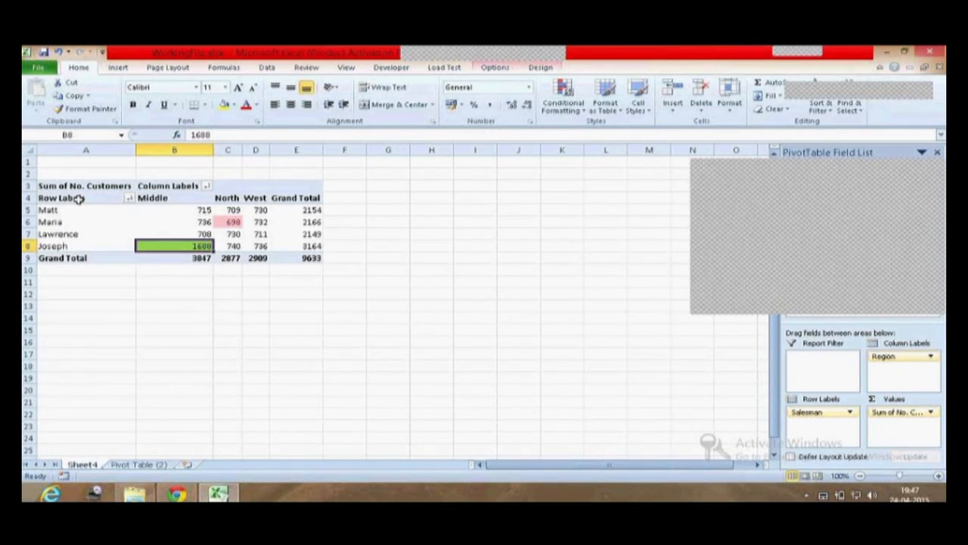
pyautogui.click(200, 186)
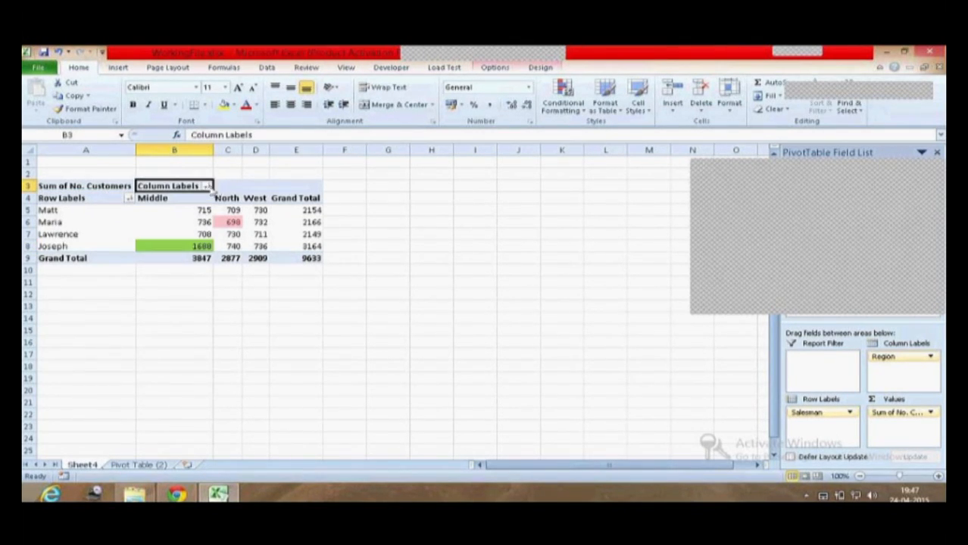
pyautogui.click(206, 186)
pyautogui.click(121, 212)
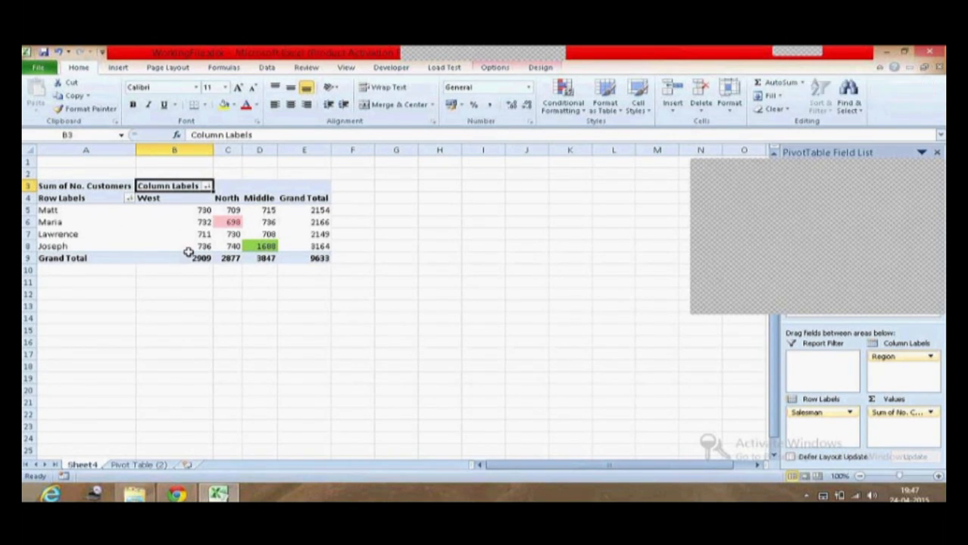
pyautogui.moveTo(188, 252)
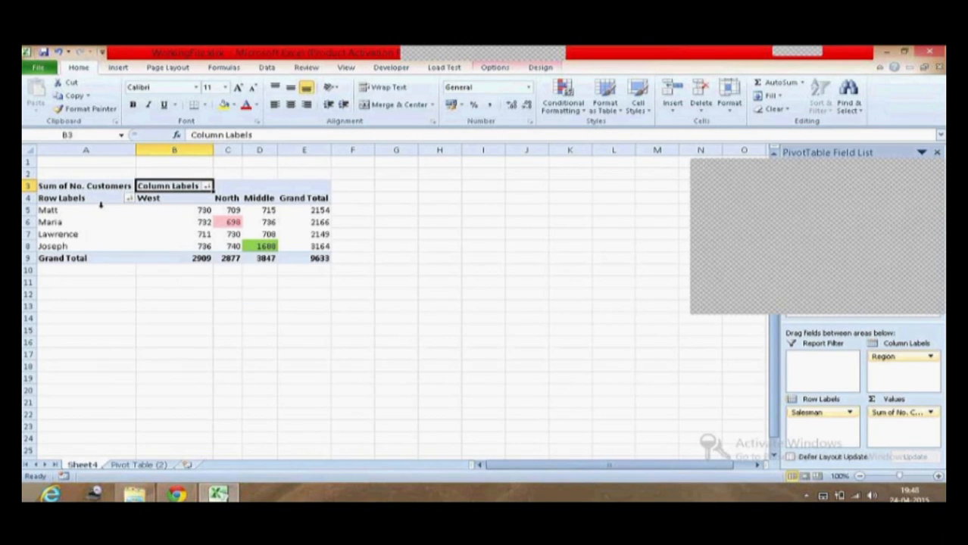
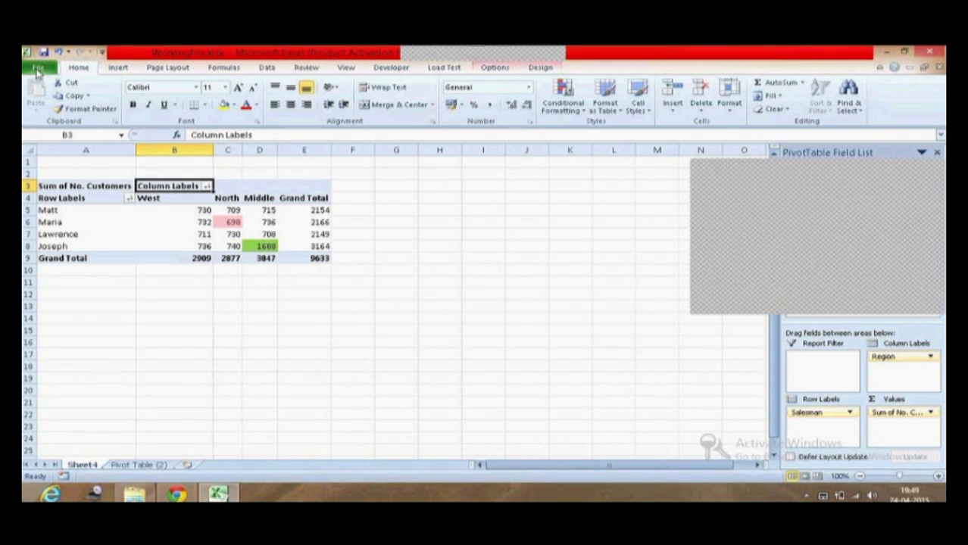
pyautogui.click(37, 69)
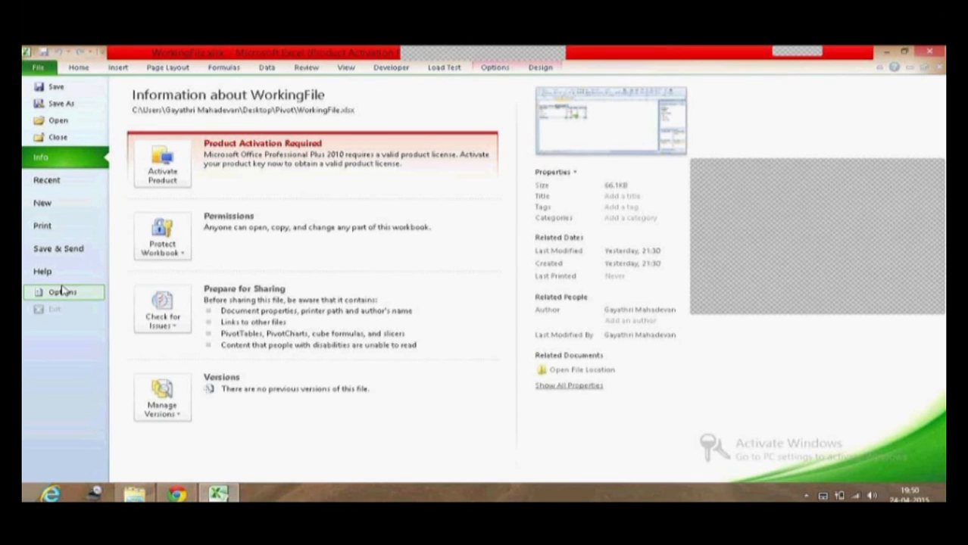
pyautogui.click(62, 292)
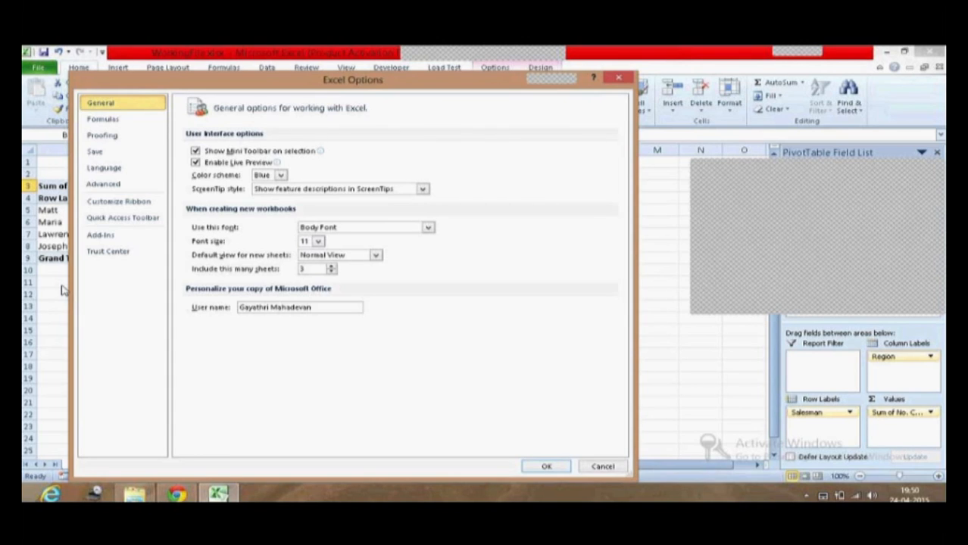
pyautogui.click(99, 185)
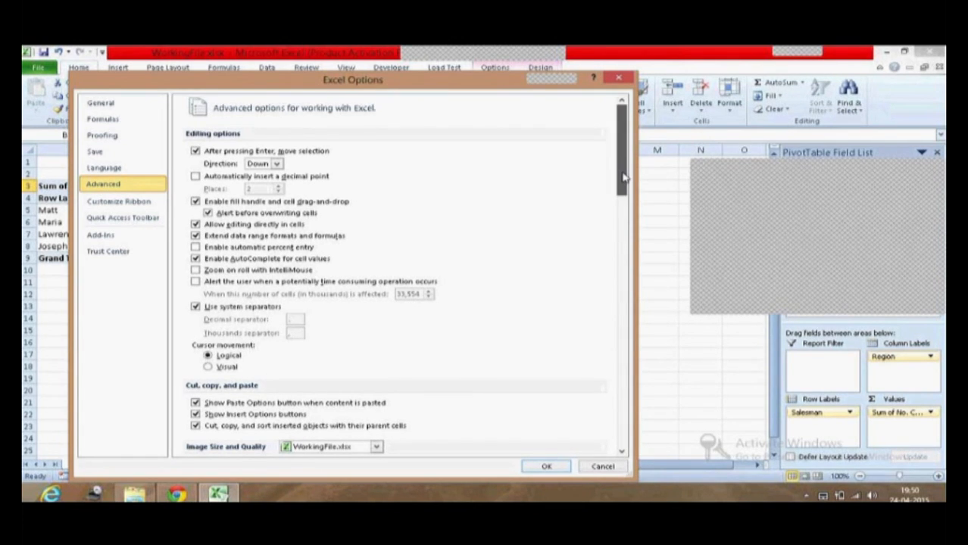
pyautogui.moveTo(623, 177); pyautogui.dragTo(623, 419)
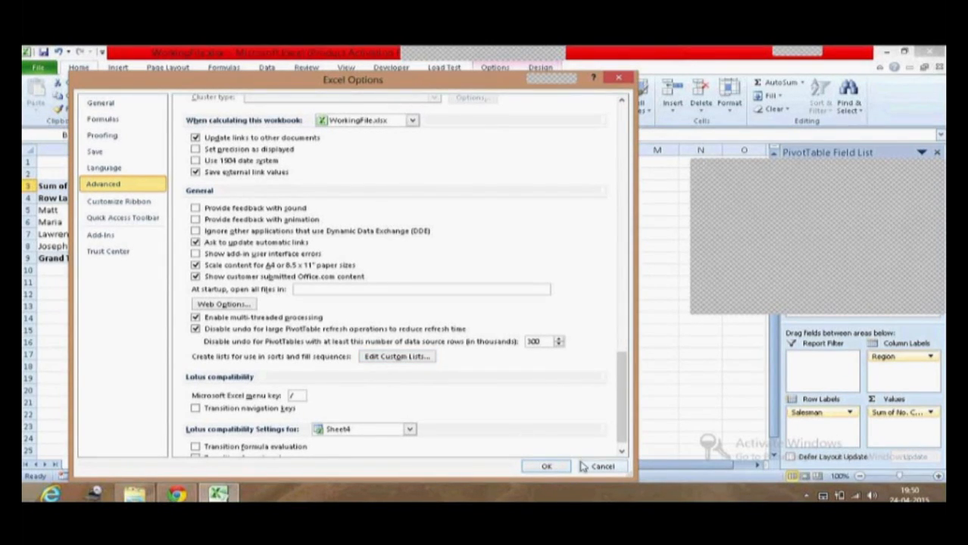
pyautogui.click(603, 466)
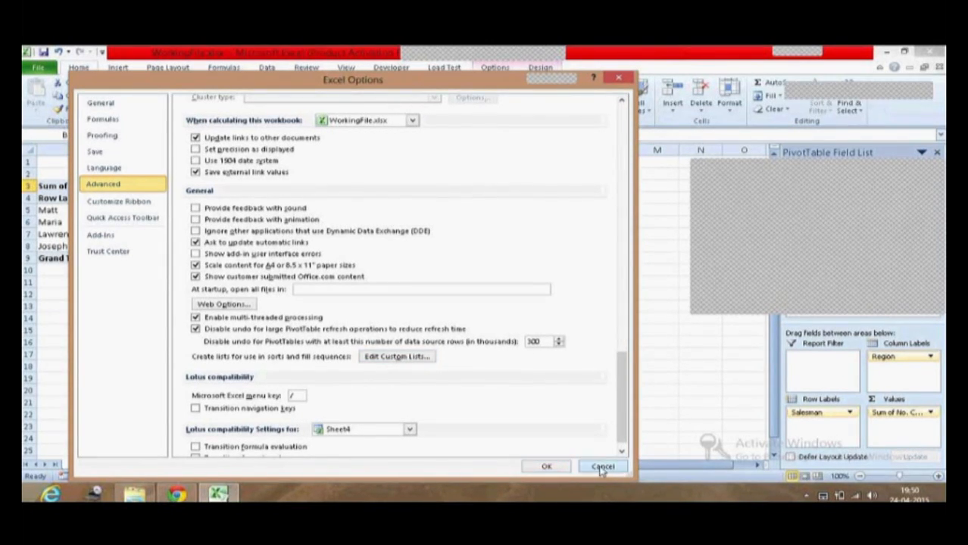
# Open the Custom Lists editor from the advanced program options and move it clear of the PivotTable, ready for a new list.
pyautogui.click(36, 67)
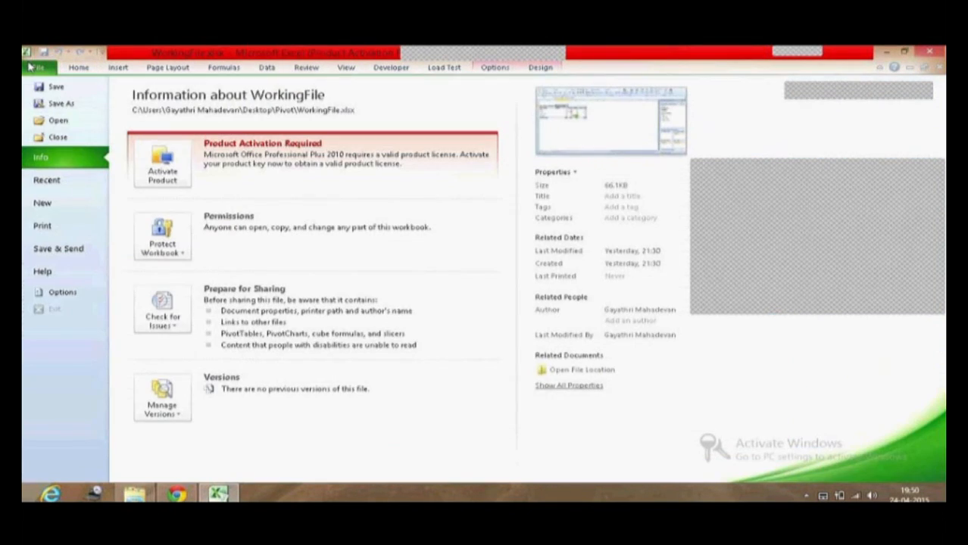
pyautogui.click(53, 295)
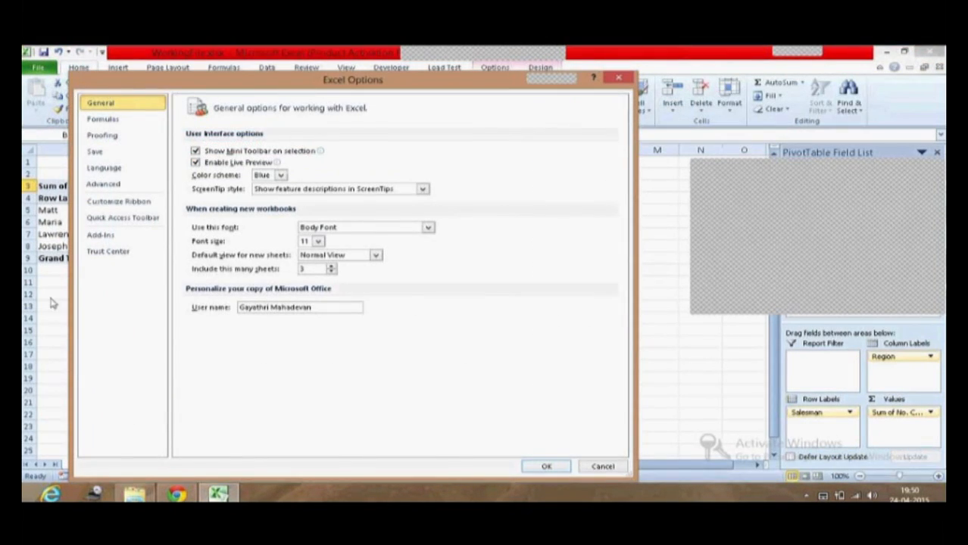
pyautogui.click(118, 191)
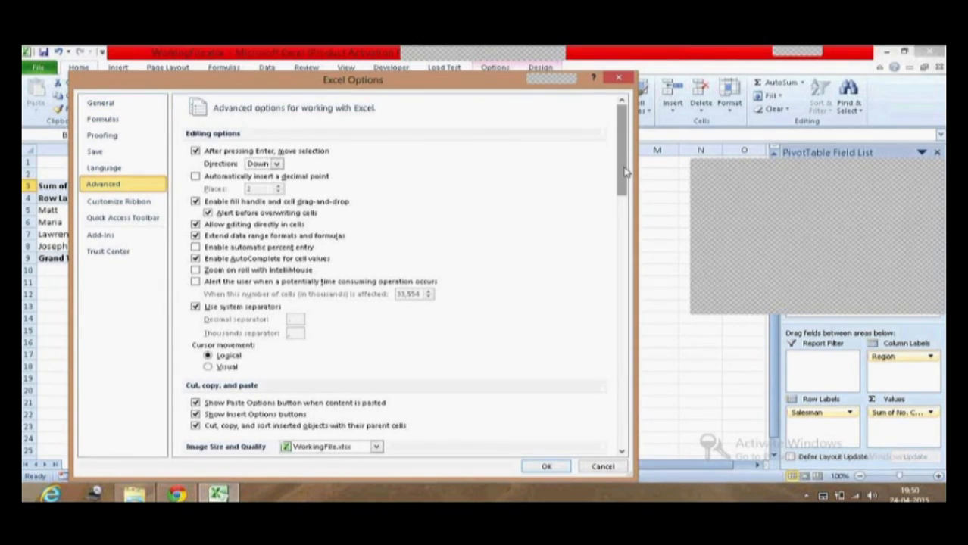
pyautogui.moveTo(625, 172); pyautogui.dragTo(616, 411)
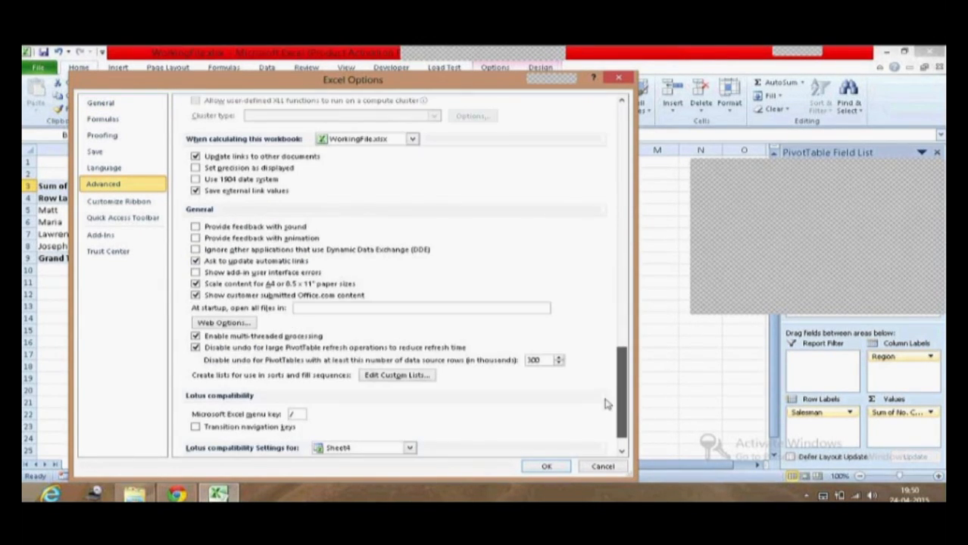
pyautogui.click(394, 378)
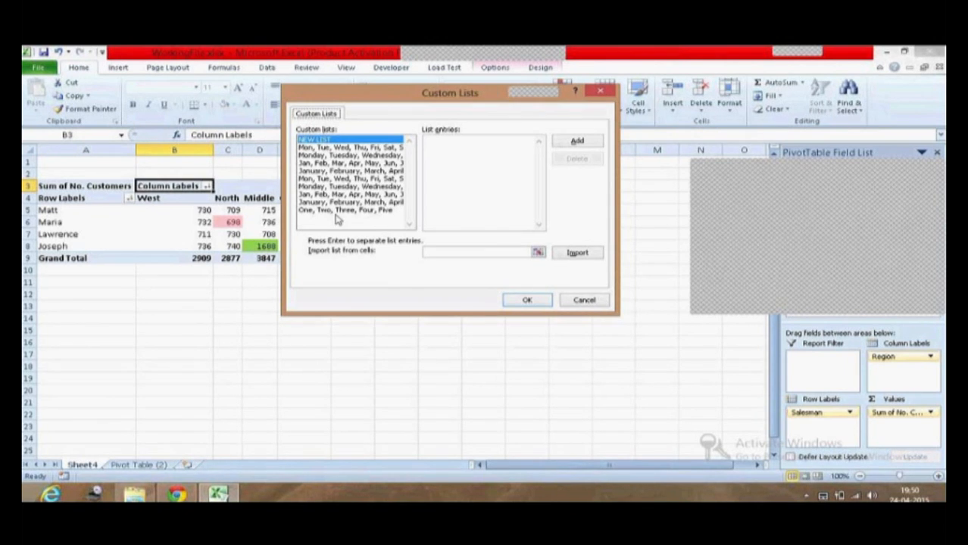
pyautogui.click(454, 163)
pyautogui.moveTo(453, 102); pyautogui.dragTo(500, 165)
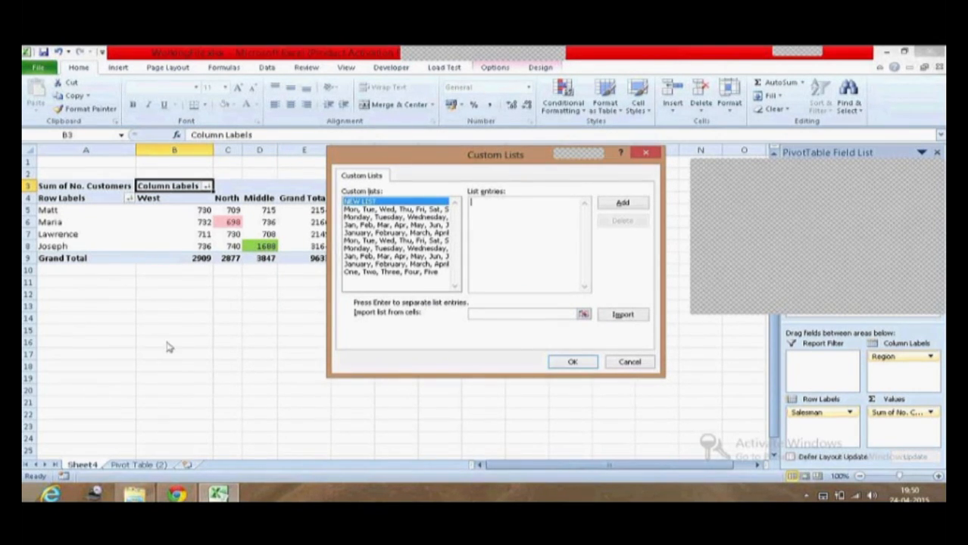
# Import the salesman names in $A$5:$A$8 as a new custom list.
pyautogui.click(519, 314)
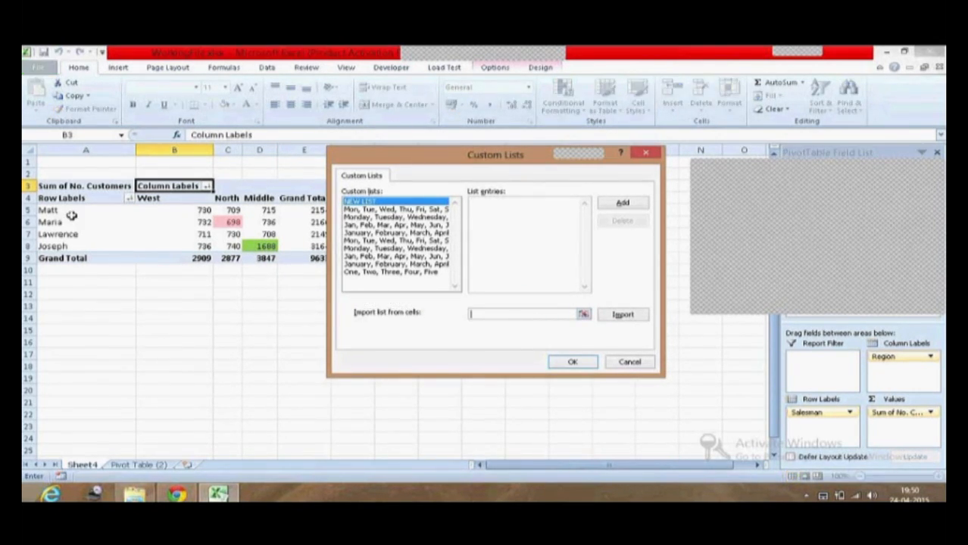
pyautogui.moveTo(50, 210); pyautogui.dragTo(55, 244)
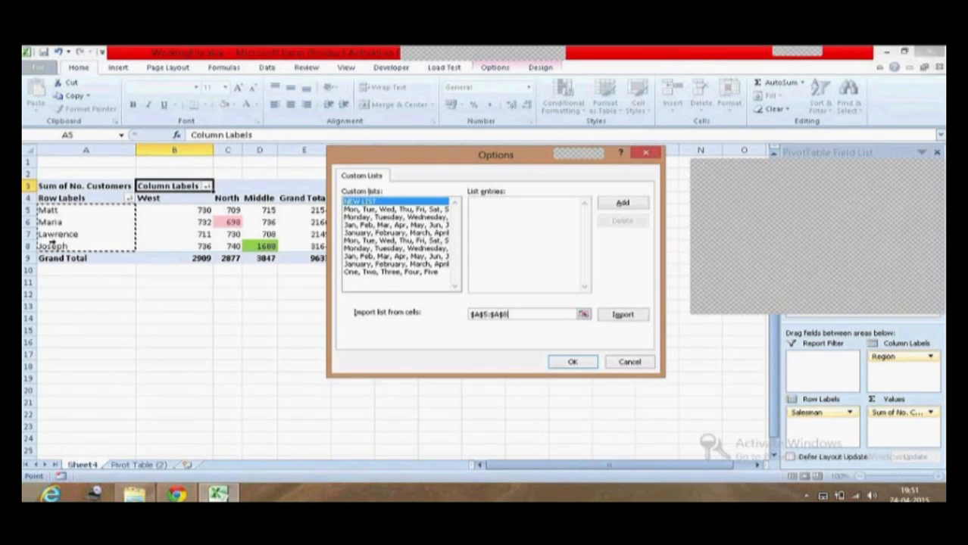
pyautogui.moveTo(549, 317); pyautogui.dragTo(335, 312)
pyautogui.press('BackSpace')
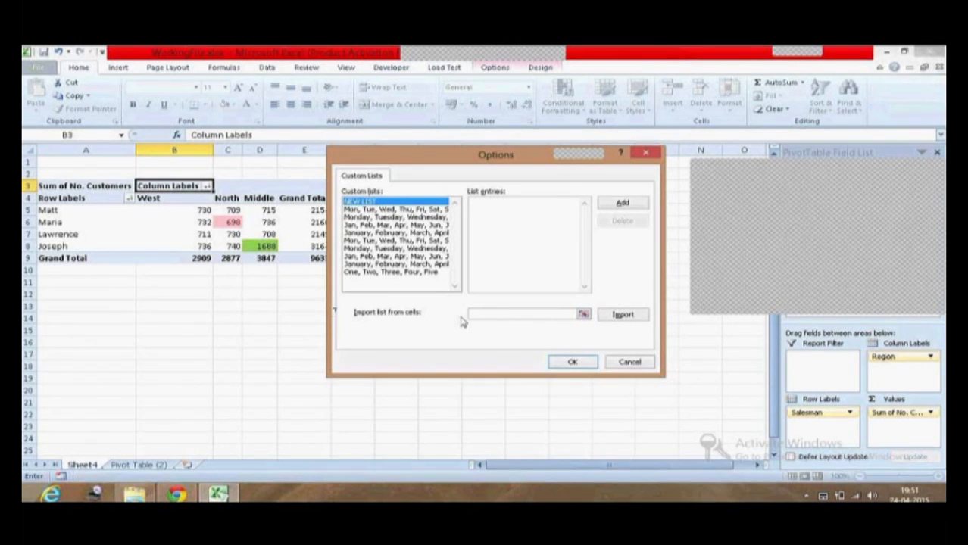
pyautogui.moveTo(48, 211); pyautogui.dragTo(53, 247)
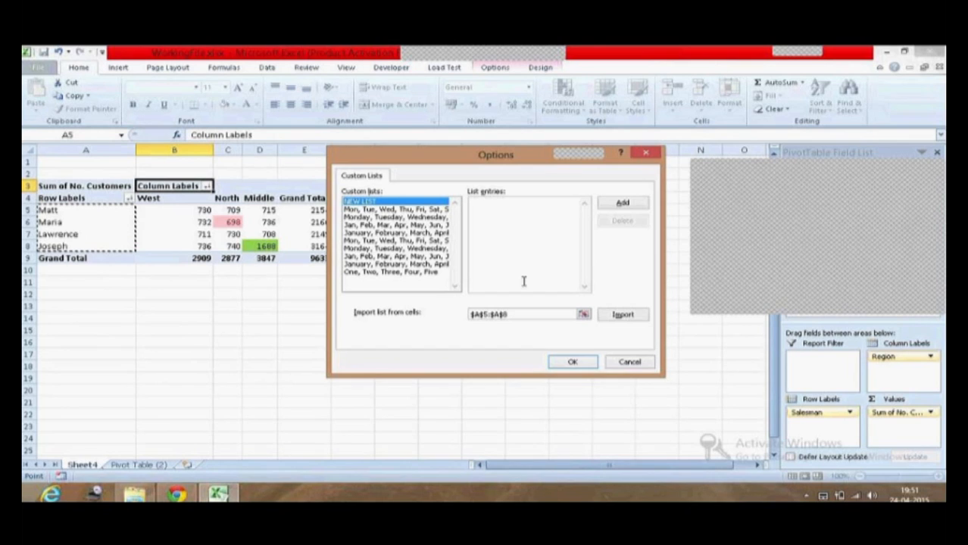
pyautogui.click(620, 315)
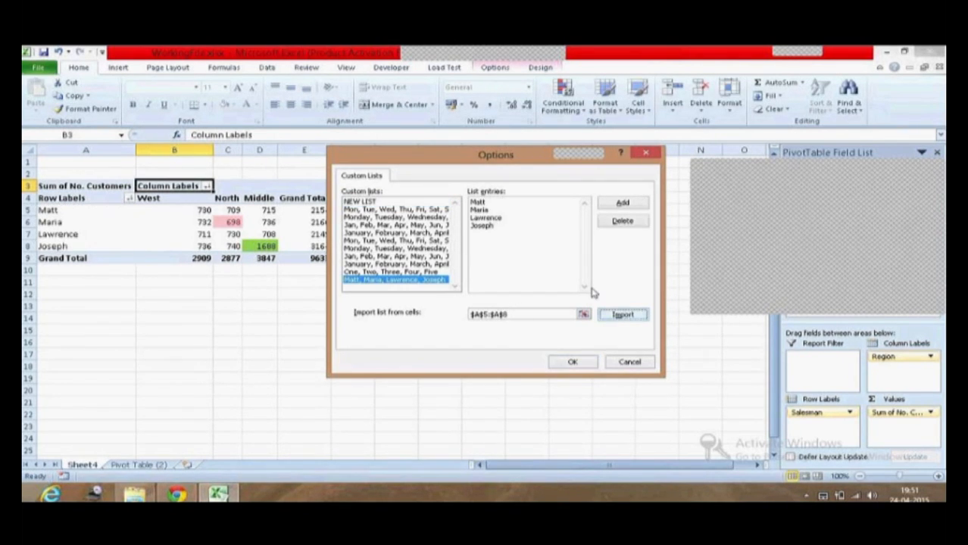
# Move the last salesman entry of the imported custom list to the first line, save the reordered list and accept the program options.
pyautogui.click(505, 226)
pyautogui.moveTo(505, 225); pyautogui.dragTo(462, 230)
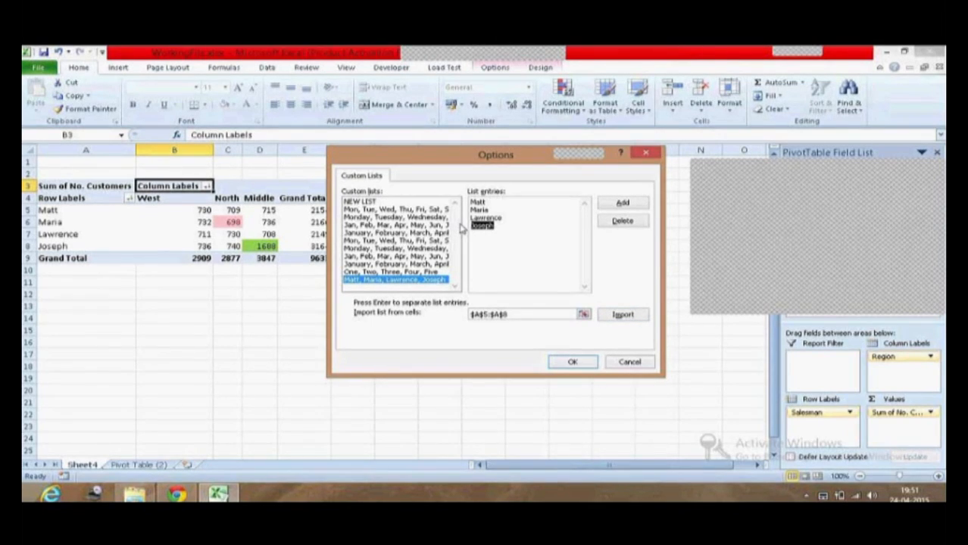
pyautogui.hotkey('ctrl', 'x')
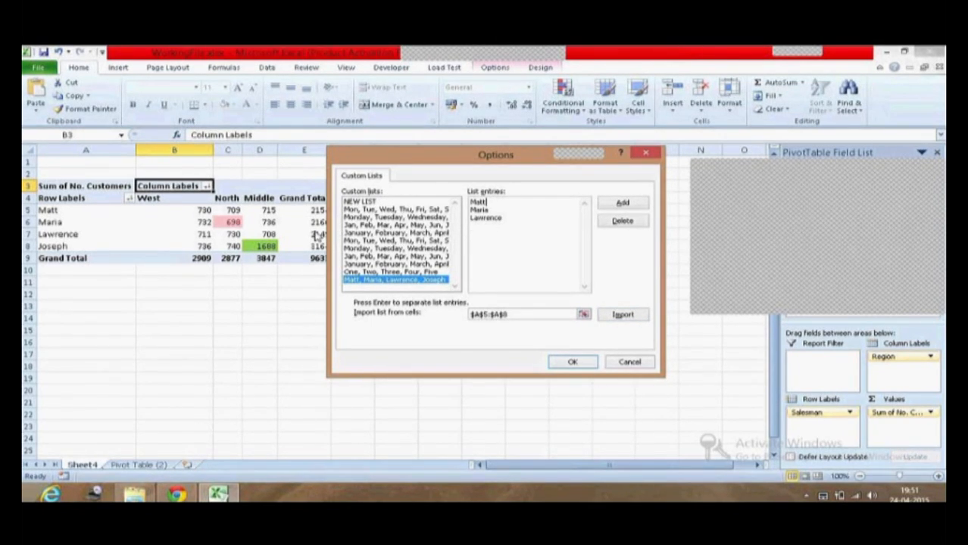
pyautogui.press('Return')
pyautogui.press('Up')
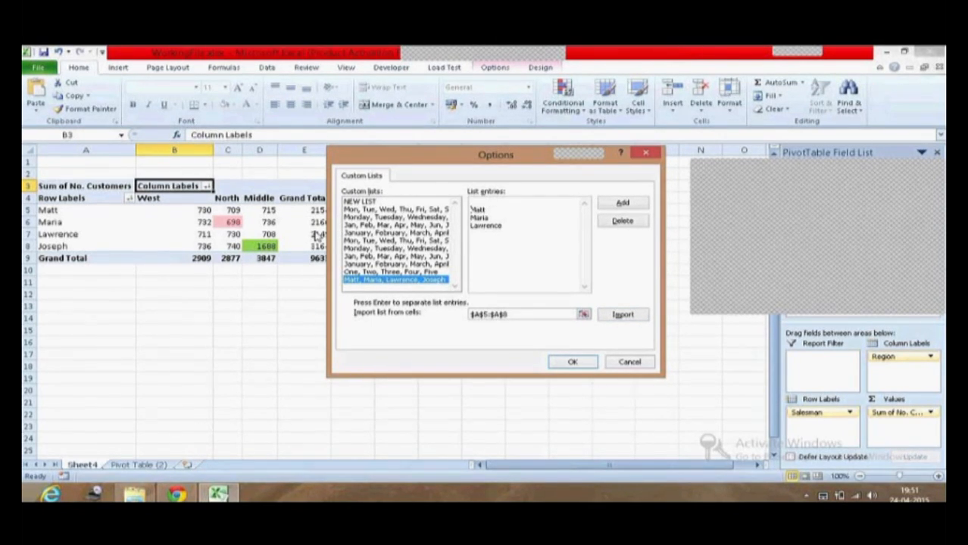
pyautogui.hotkey('ctrl', 'v')
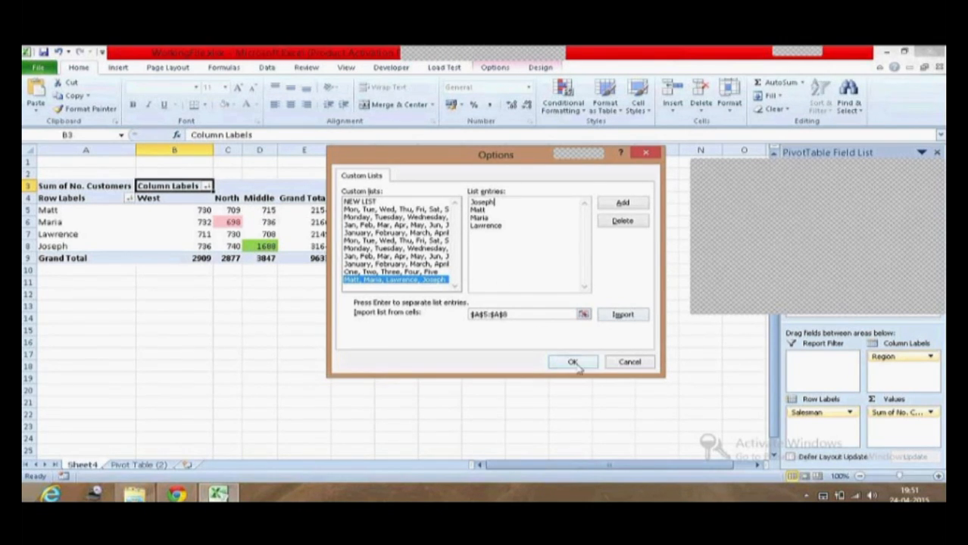
pyautogui.click(633, 210)
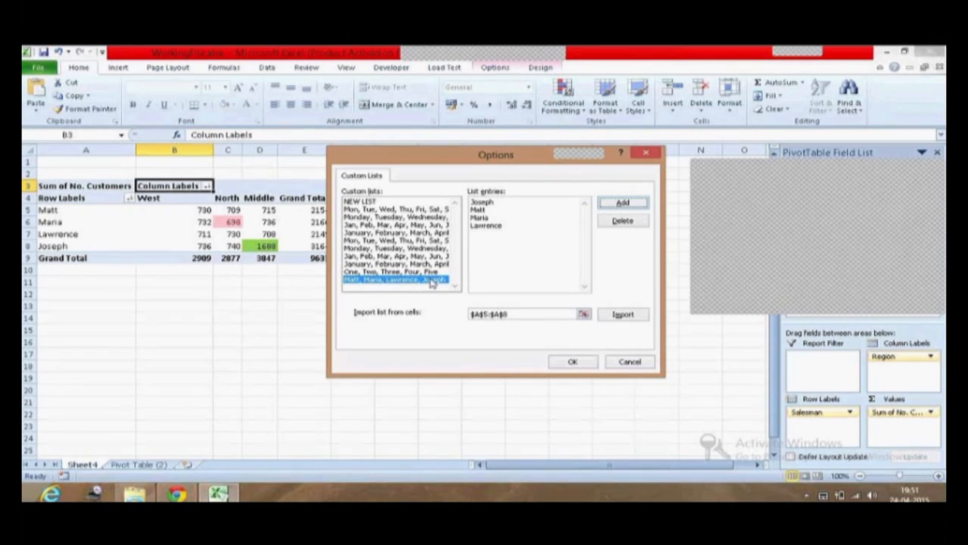
pyautogui.click(572, 364)
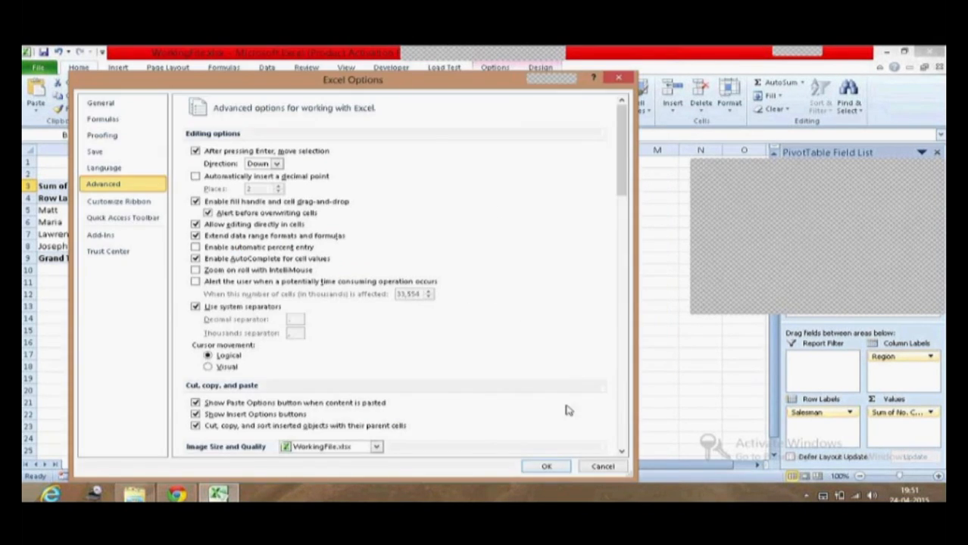
pyautogui.click(542, 466)
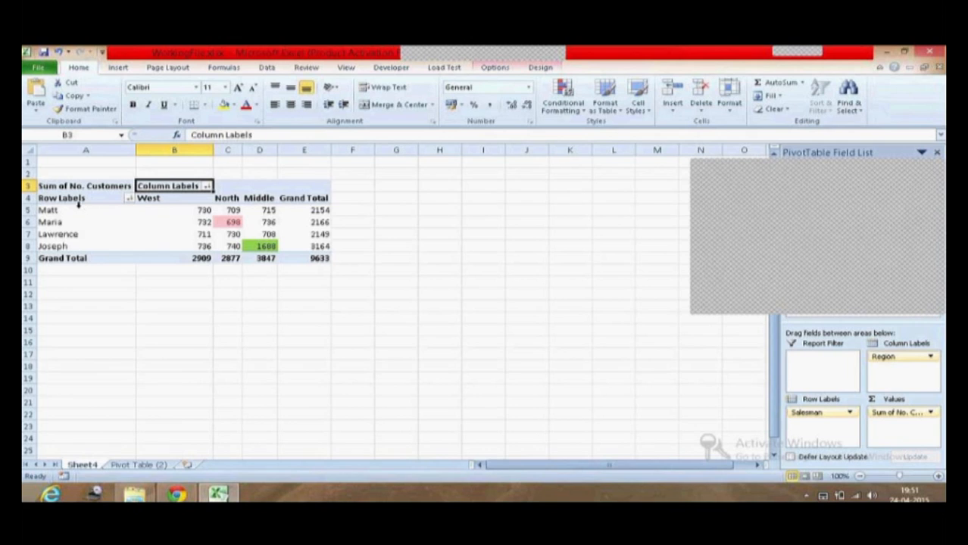
# Turn off automatic sorting on report updates in the additional sort options of the Salesman row labels.
pyautogui.moveTo(53, 210); pyautogui.dragTo(57, 246)
pyautogui.click(129, 198)
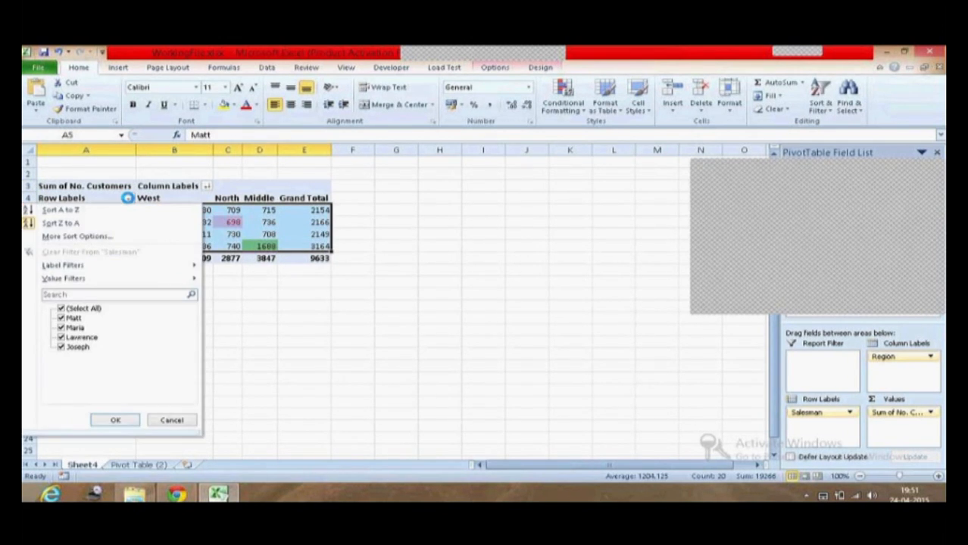
pyautogui.click(123, 237)
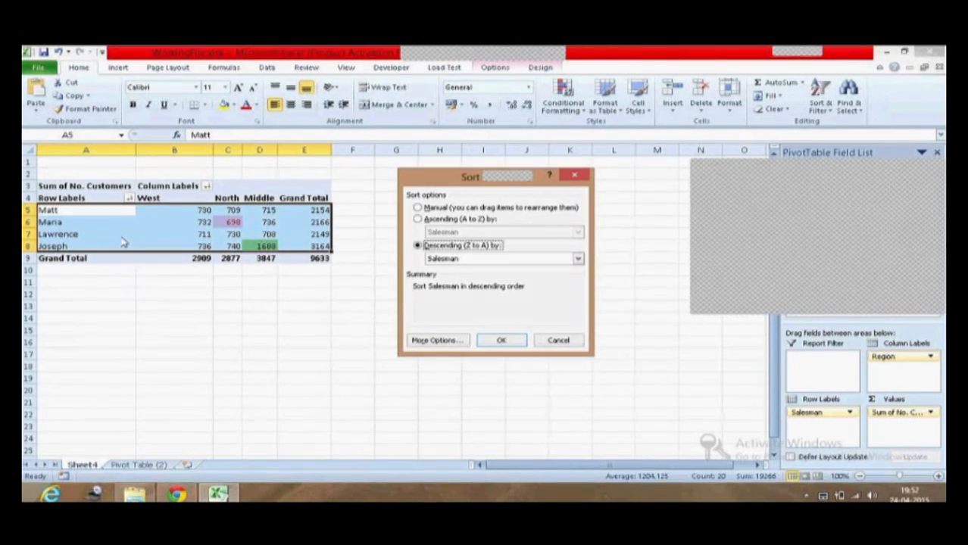
pyautogui.click(438, 341)
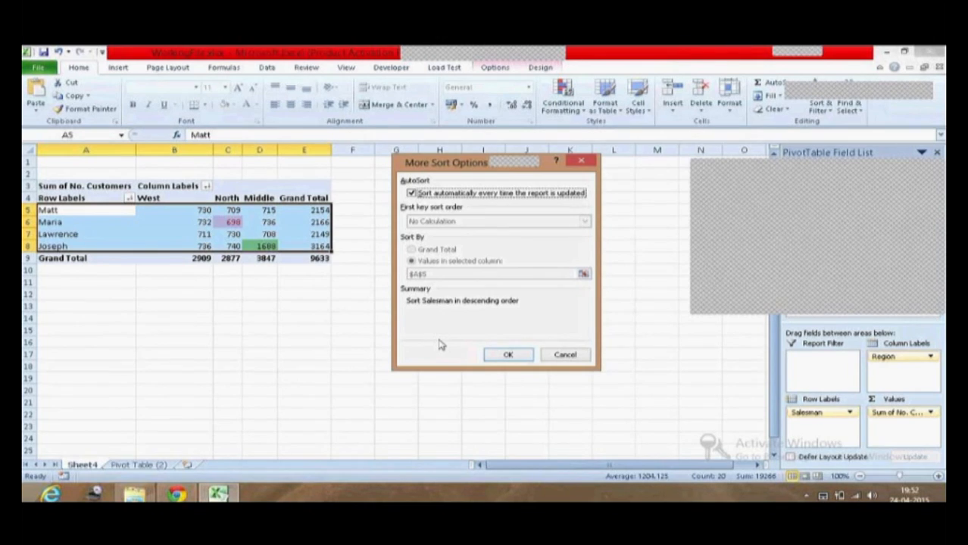
pyautogui.click(412, 194)
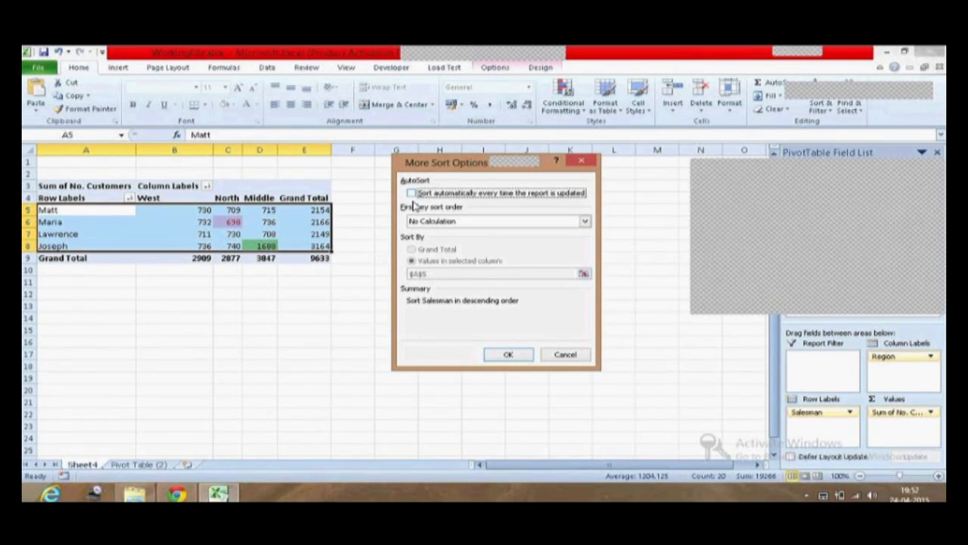
# Set the first key sort order to the custom salesman list and apply the descending (Z to A) sort by Salesman.
pyautogui.click(425, 221)
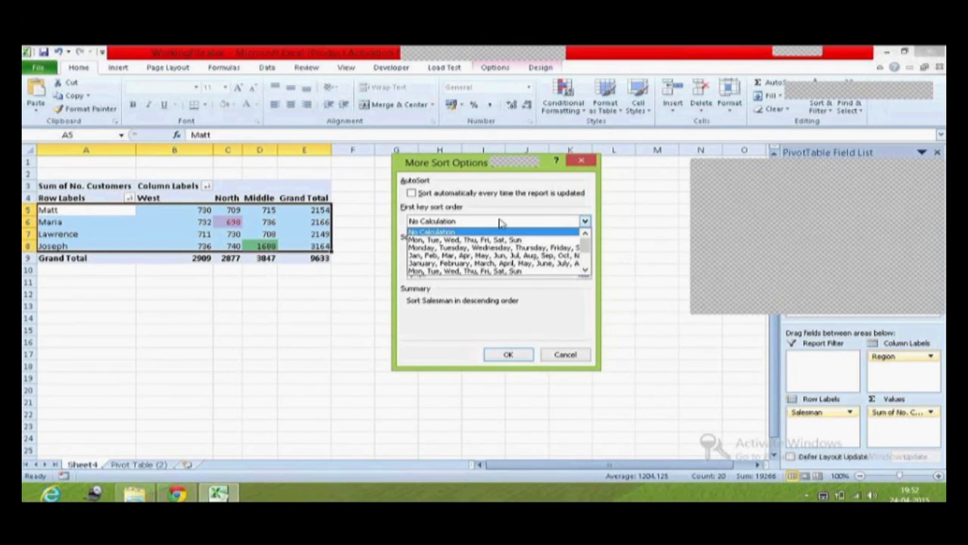
pyautogui.click(585, 270)
pyautogui.click(586, 270)
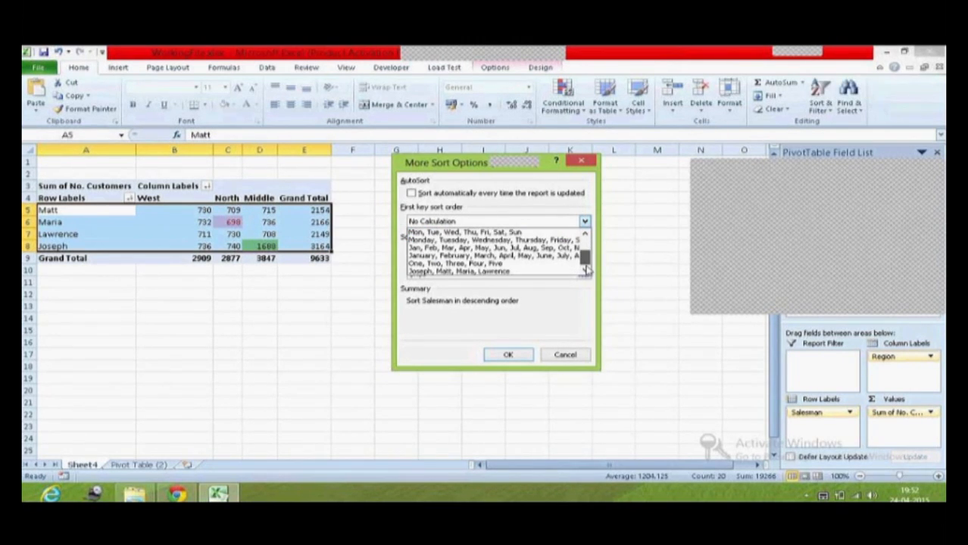
pyautogui.click(488, 271)
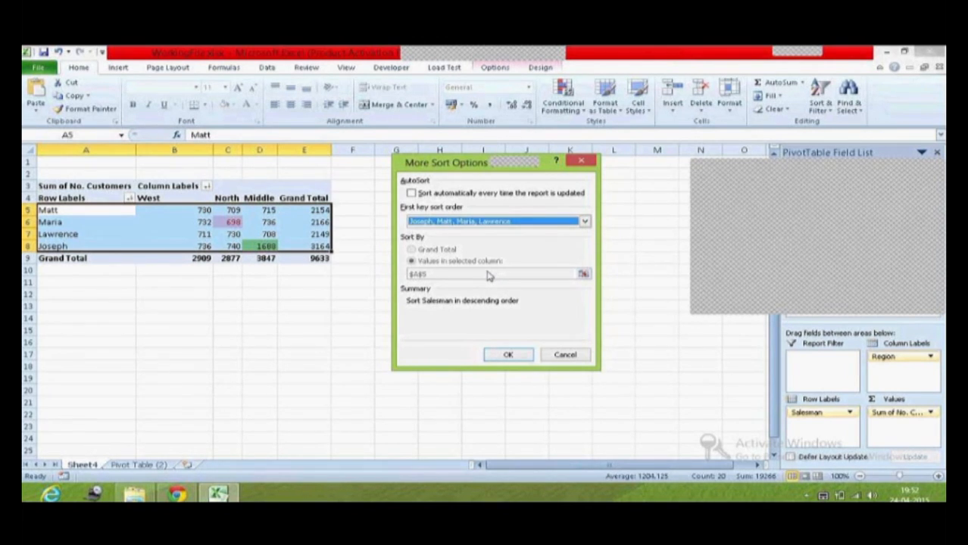
pyautogui.click(507, 356)
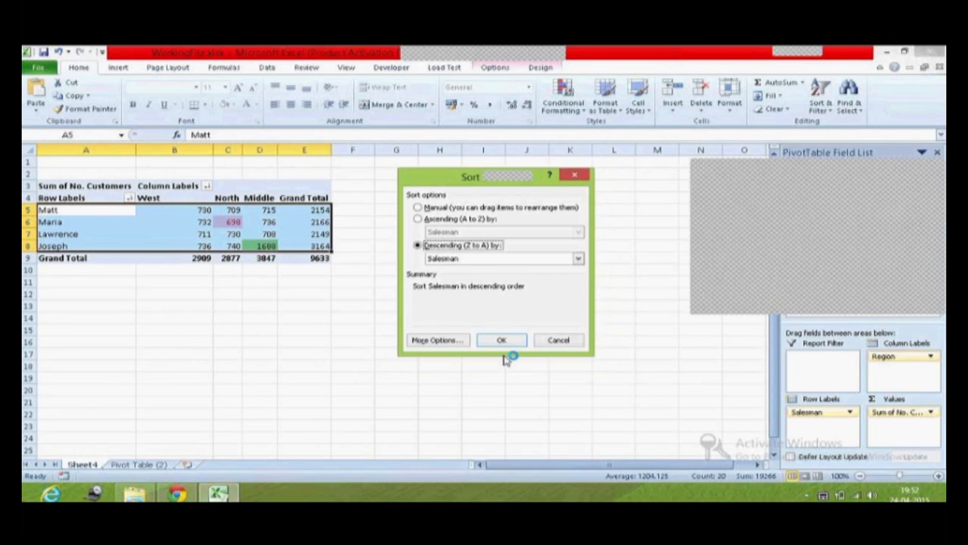
pyautogui.click(499, 342)
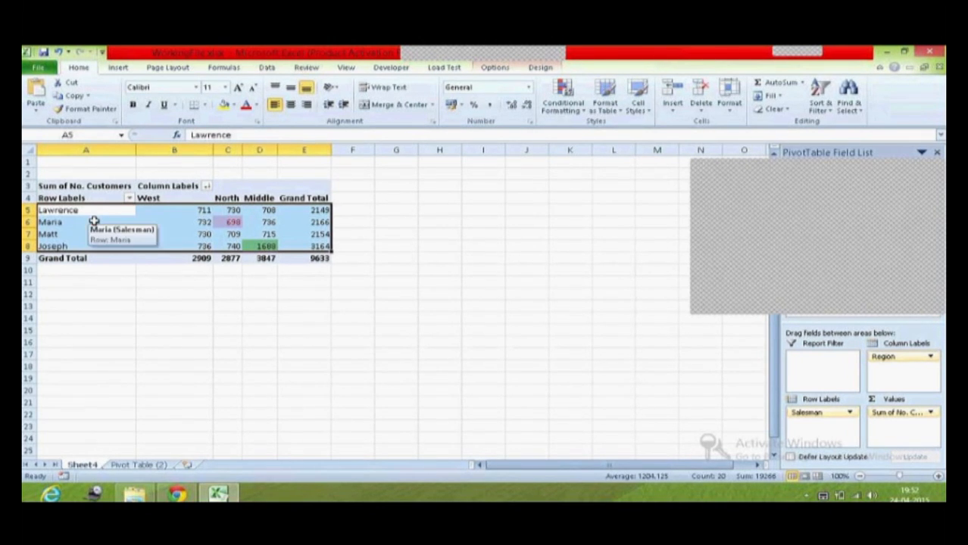
# Sort the Salesman row labels in ascending (A to Z) order by Salesman, keeping the custom salesman list as first key sort order.
pyautogui.click(130, 200)
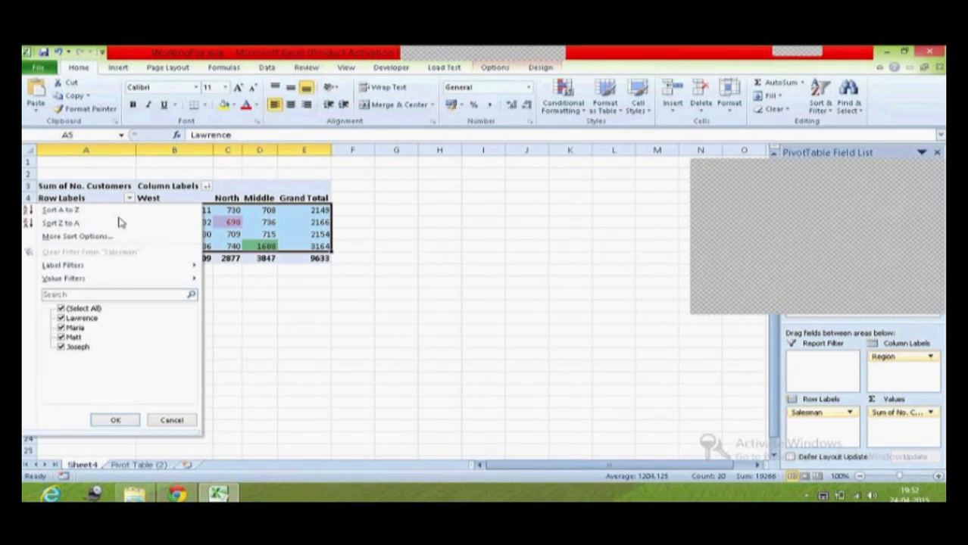
pyautogui.click(86, 237)
pyautogui.click(422, 219)
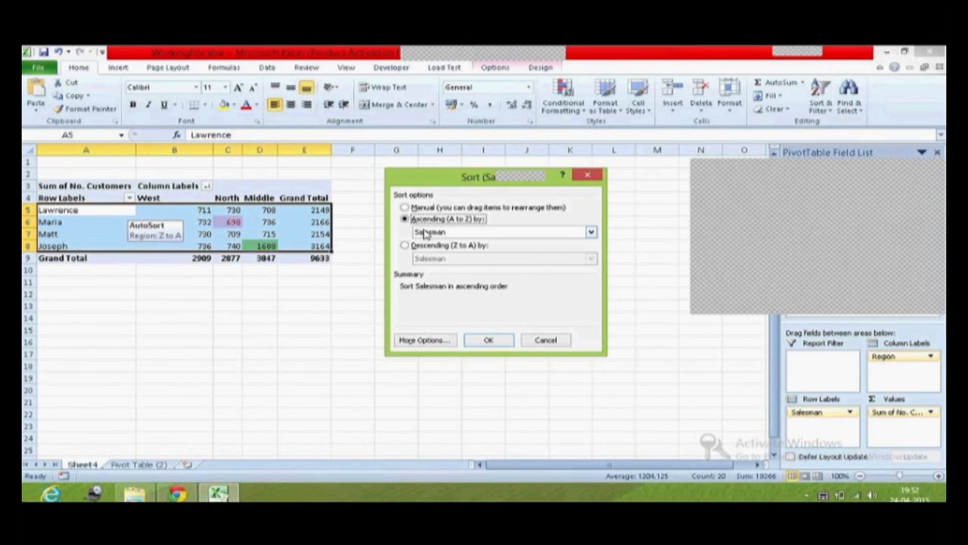
pyautogui.click(410, 342)
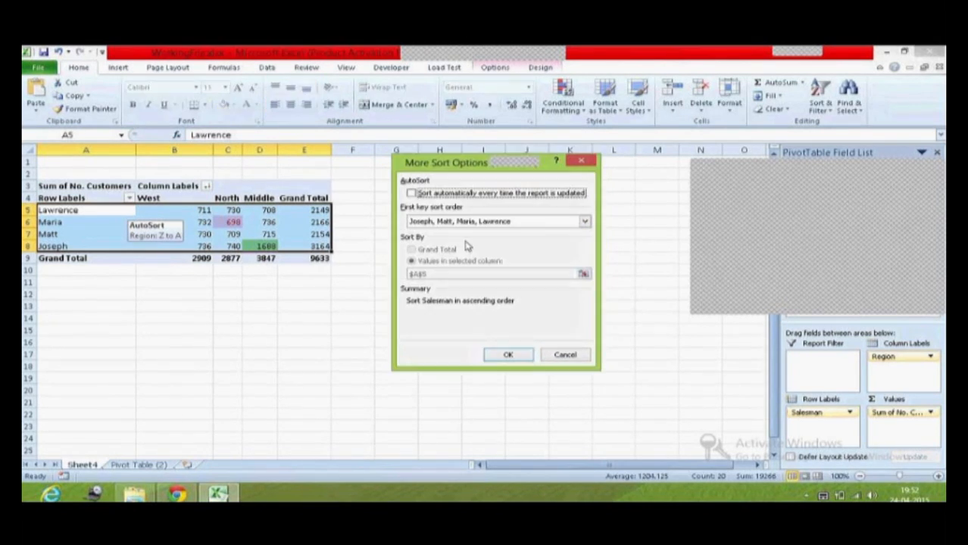
pyautogui.click(501, 356)
pyautogui.click(503, 341)
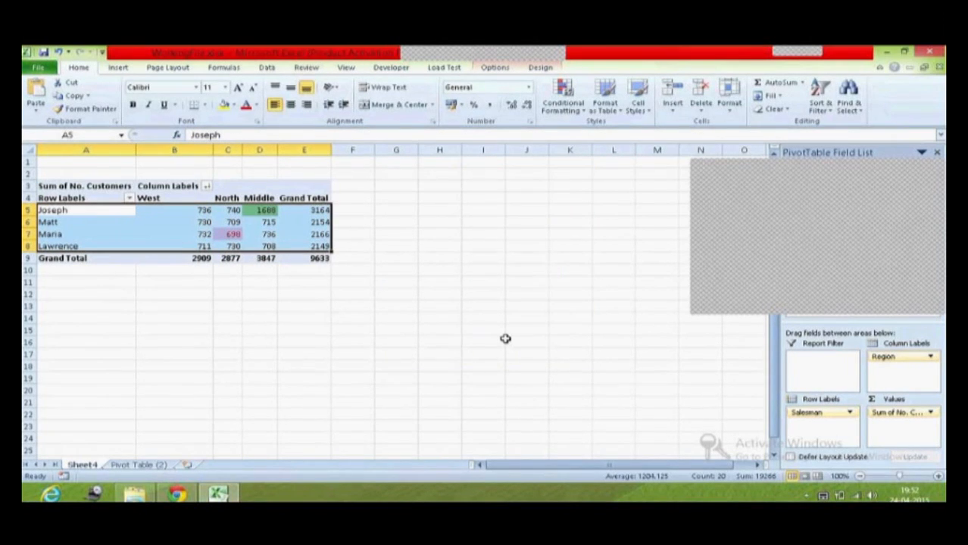
pyautogui.click(504, 341)
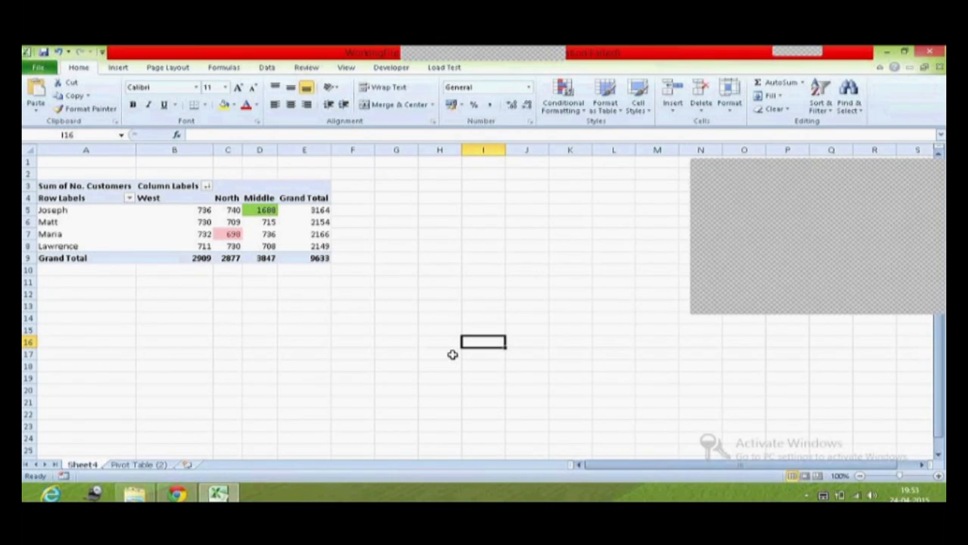
# Insert Product and Month slicers for the PivotTable and arrange them side by side in the empty area next to it.
pyautogui.click(207, 245)
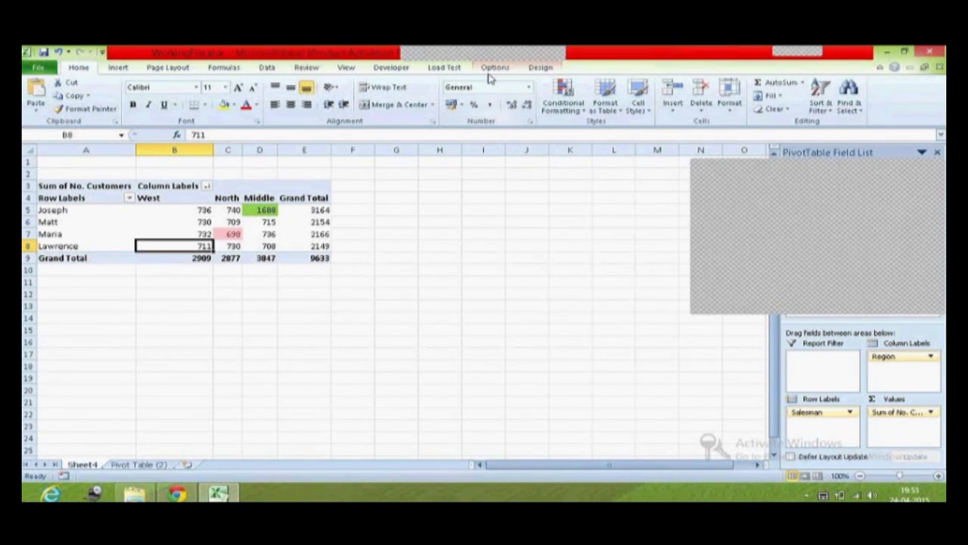
pyautogui.click(494, 67)
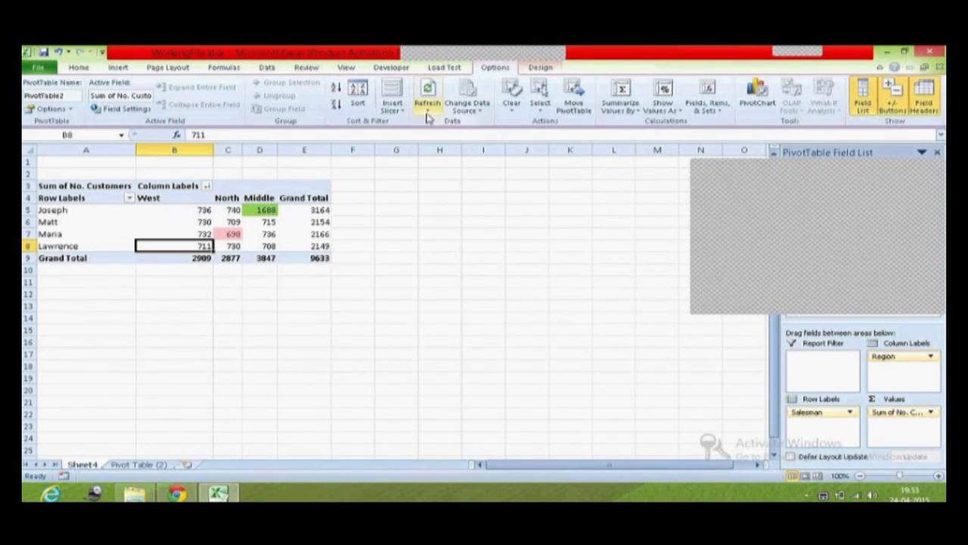
pyautogui.click(392, 107)
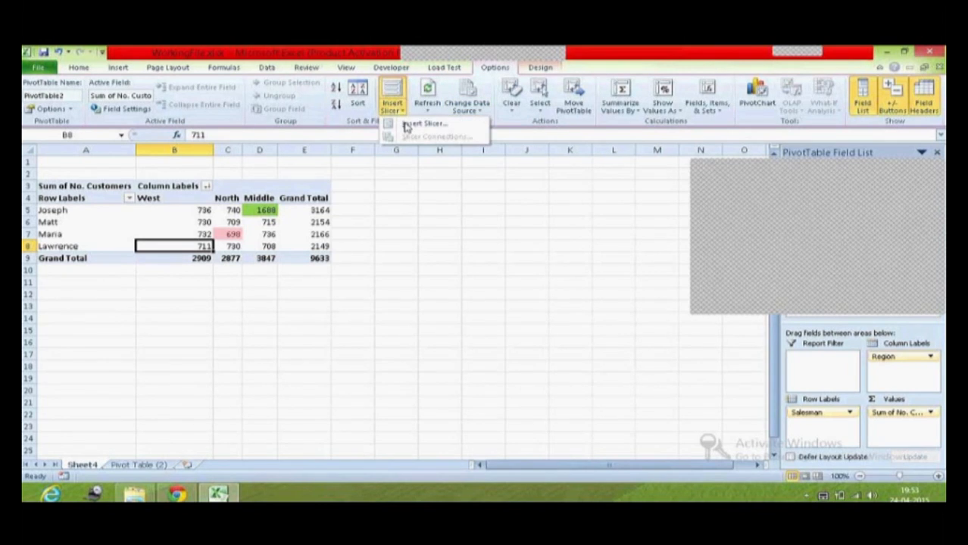
pyautogui.click(407, 125)
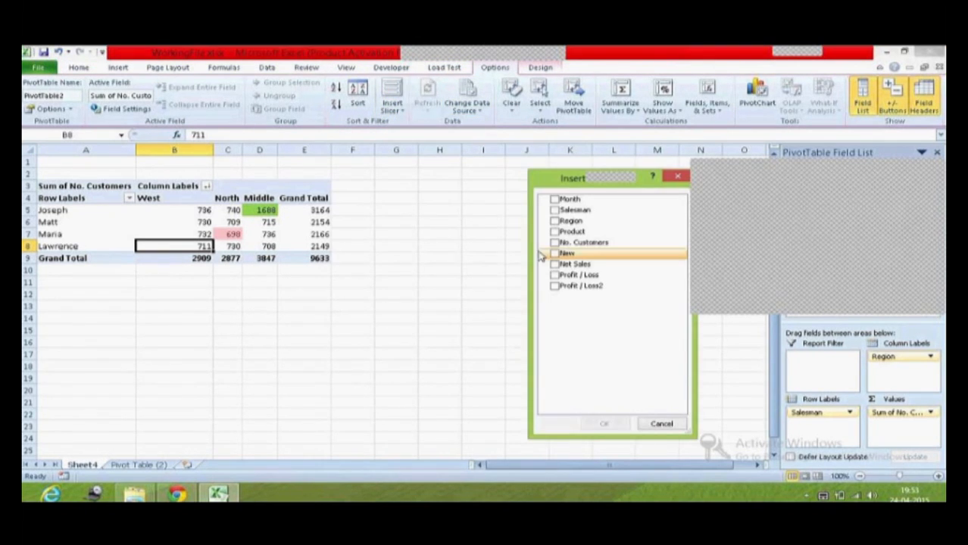
pyautogui.click(555, 232)
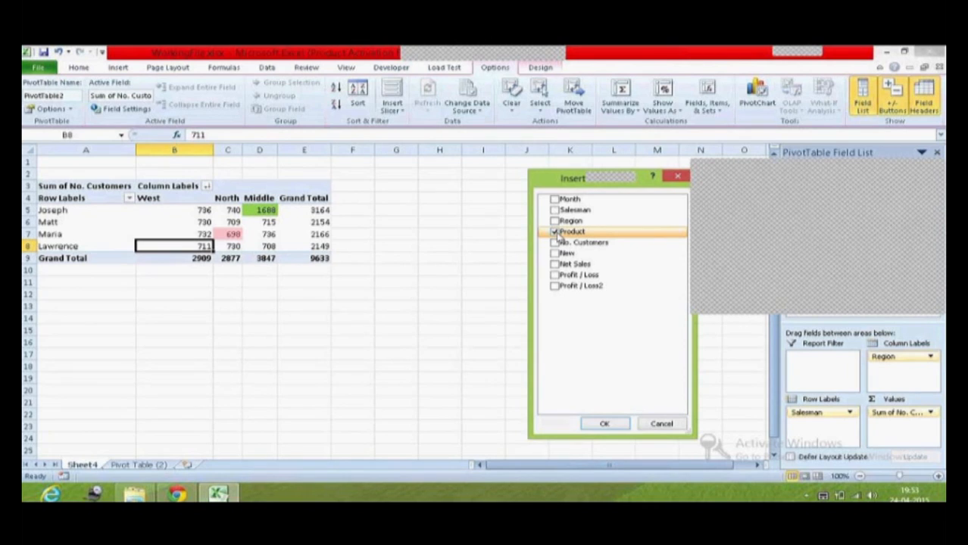
pyautogui.click(554, 200)
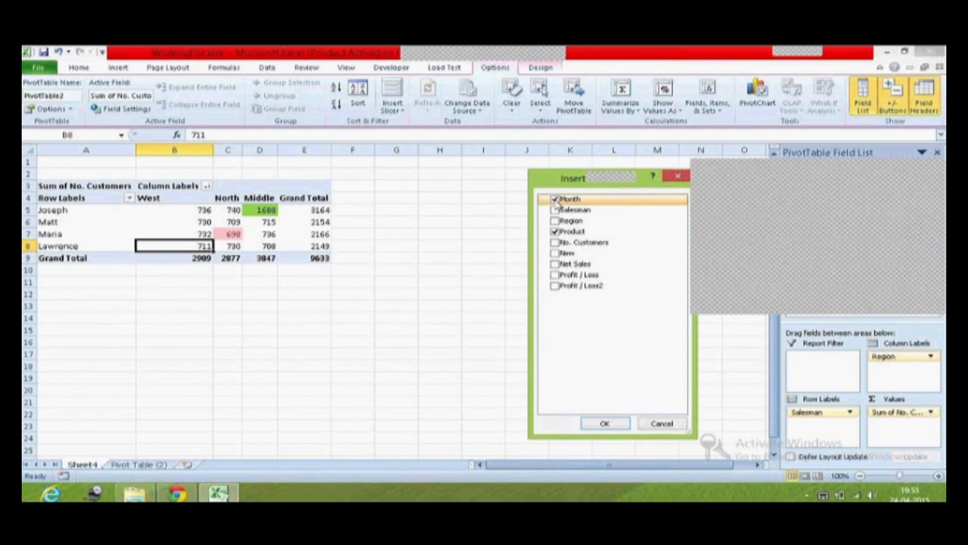
pyautogui.click(605, 425)
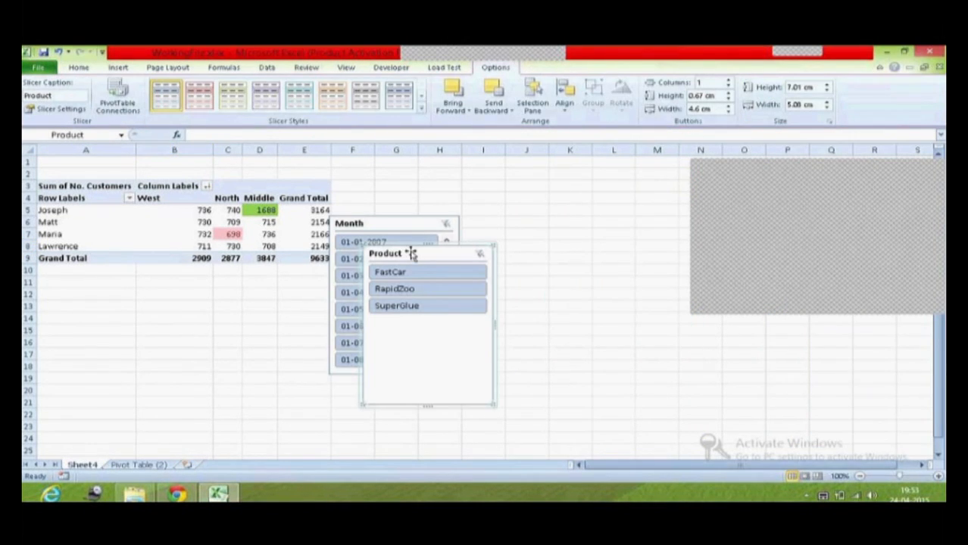
pyautogui.moveTo(417, 251); pyautogui.dragTo(569, 233)
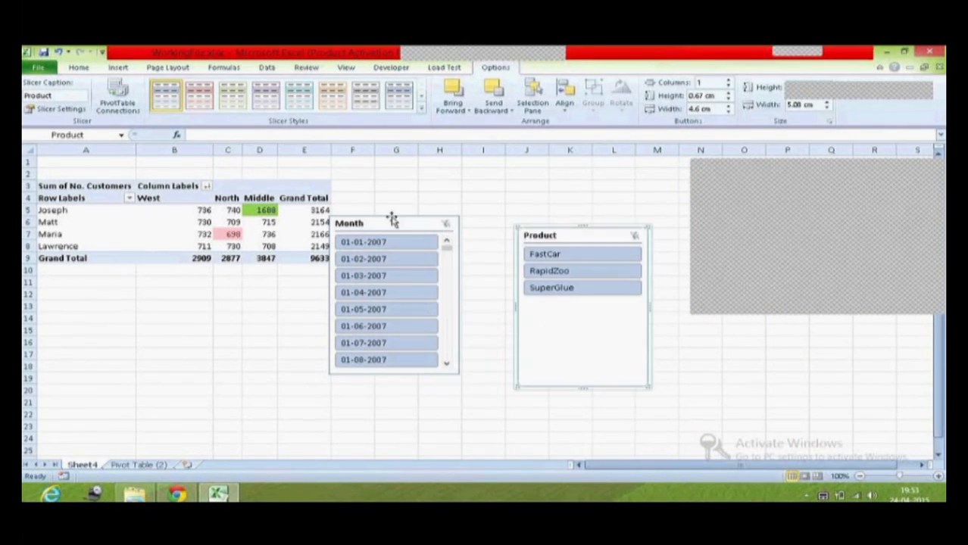
pyautogui.moveTo(391, 219); pyautogui.dragTo(455, 227)
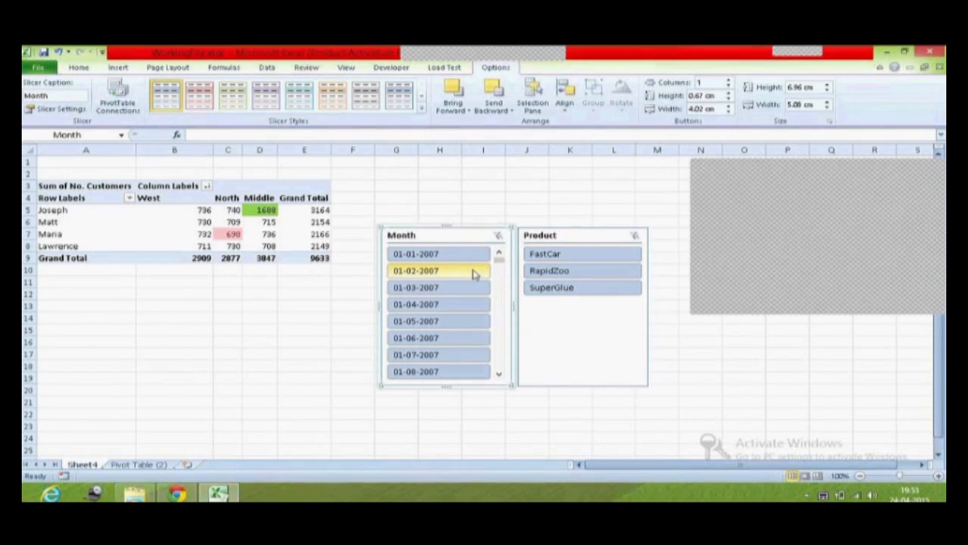
# Filter the PivotTable to the months 01-01-2007 through 01-04-2007 with the Month slicer.
pyautogui.click(460, 306)
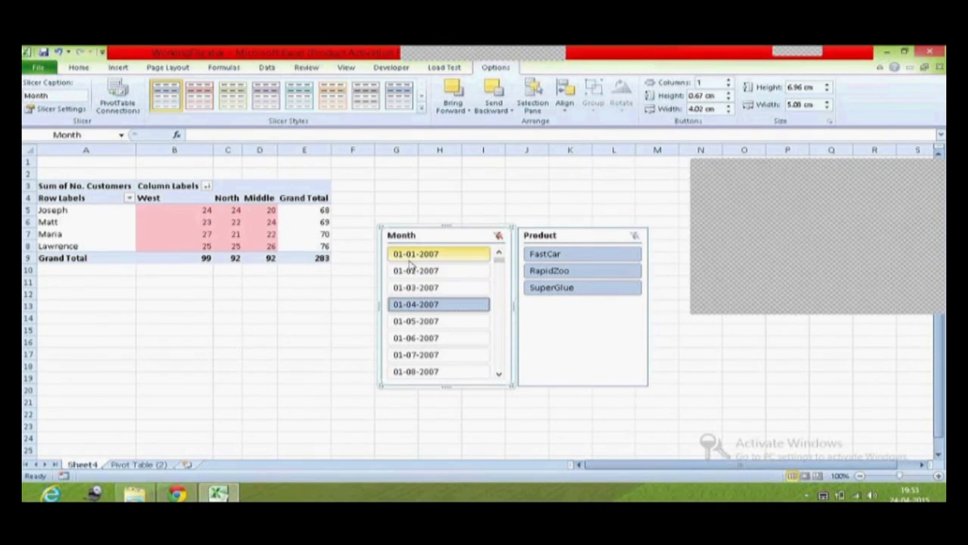
pyautogui.click(409, 258)
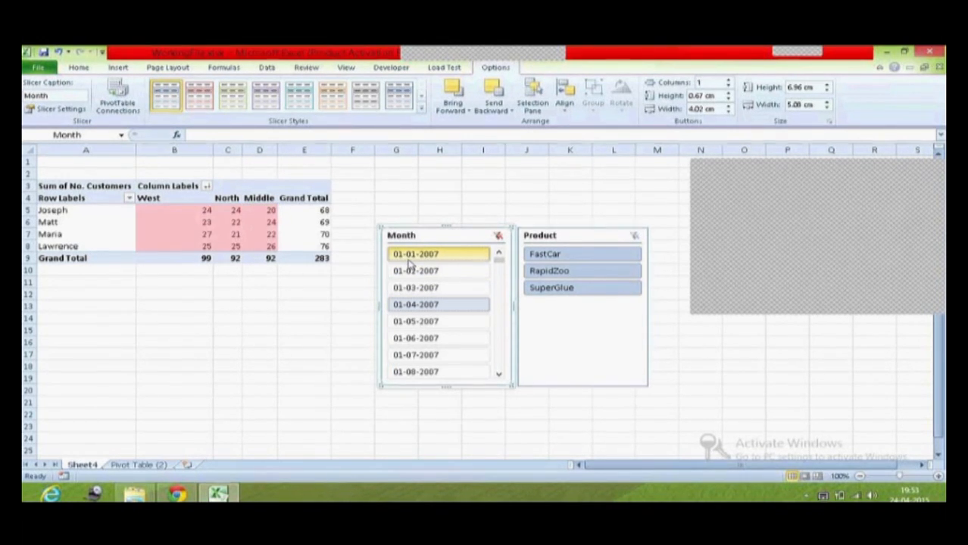
pyautogui.keyDown('shift'); pyautogui.click(405, 303); pyautogui.keyUp('shift')
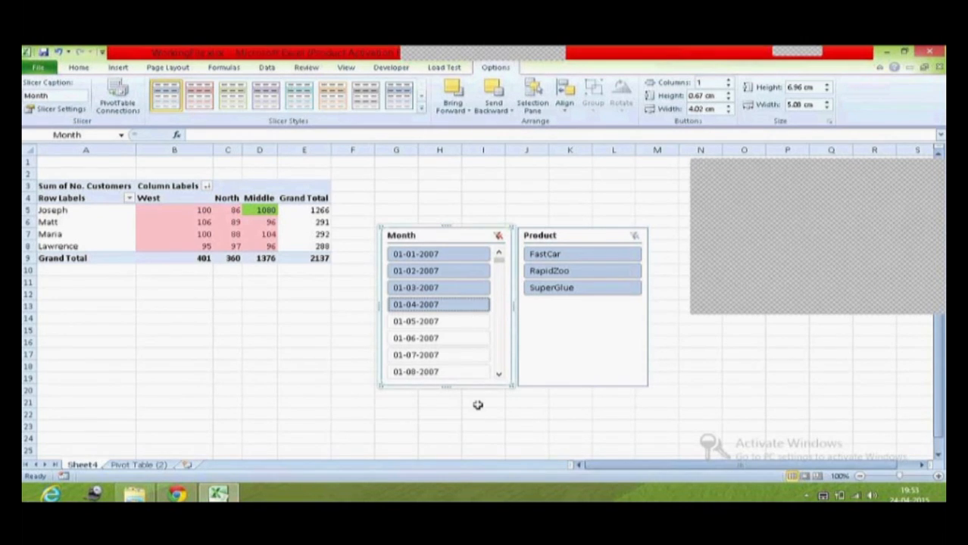
# Filter the PivotTable to month 01-01-2007 and product SuperGlue, and clear both slicer filters again.
pyautogui.click(435, 256)
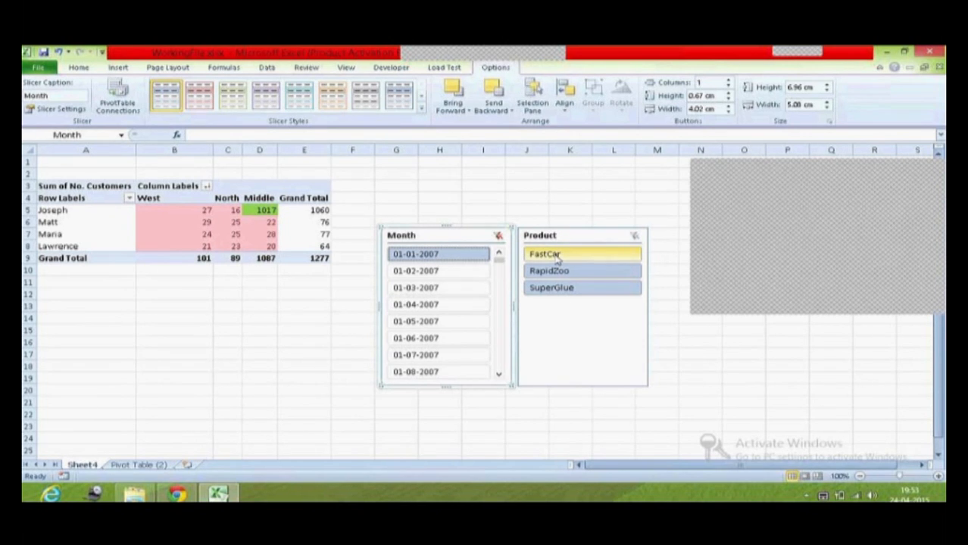
pyautogui.click(559, 291)
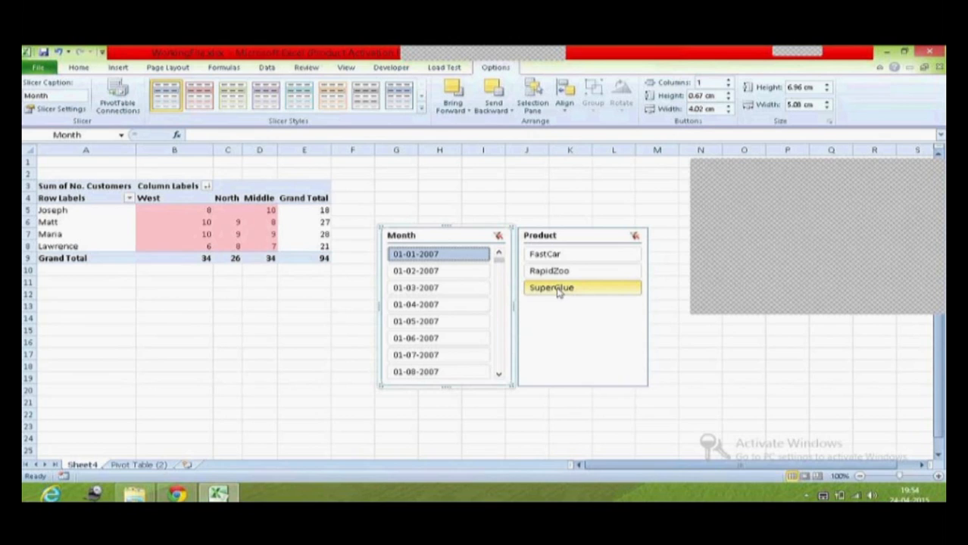
pyautogui.click(497, 238)
pyautogui.click(633, 236)
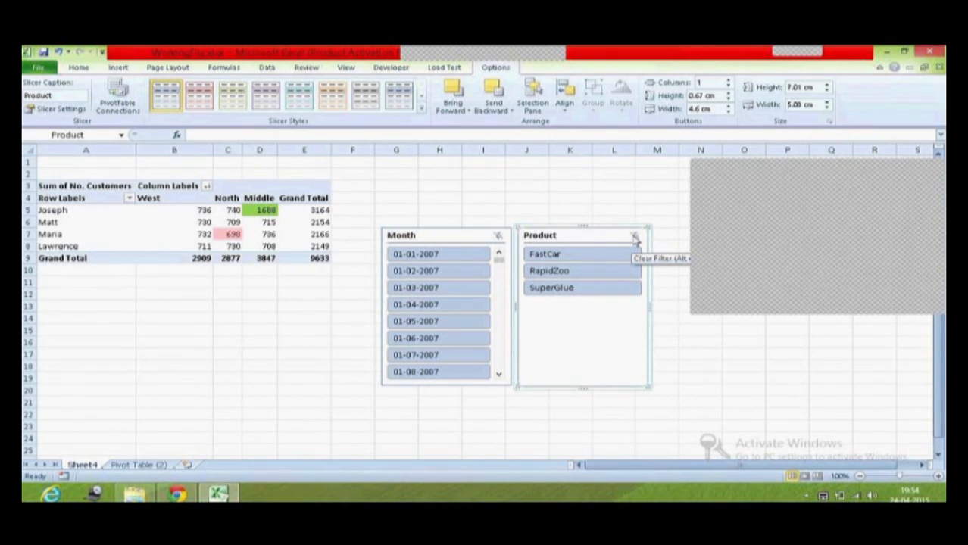
# Filter the PivotTable to the months 01-01-2007 through 01-07-2007 and to the products FastCar and SuperGlue.
pyautogui.click(447, 257)
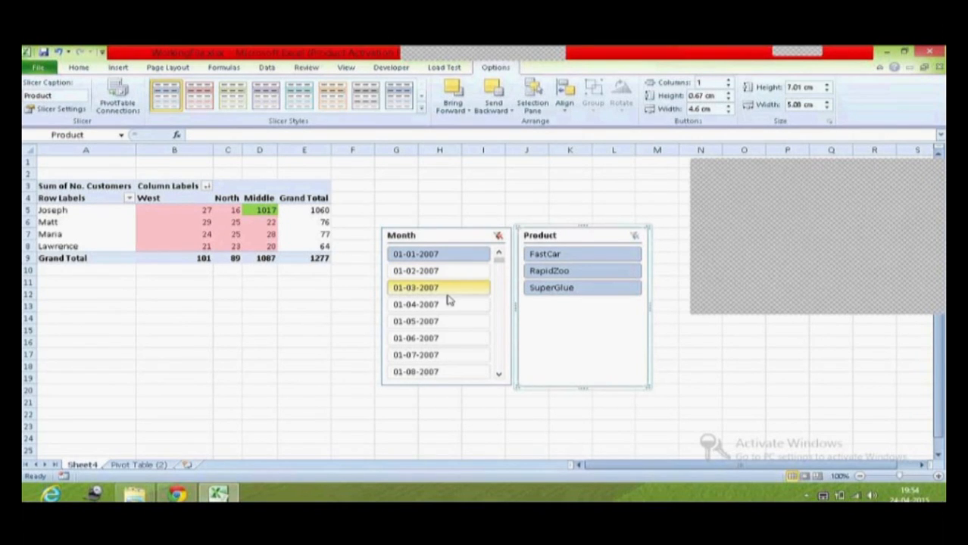
pyautogui.keyDown('shift'); pyautogui.click(438, 355); pyautogui.keyUp('shift')
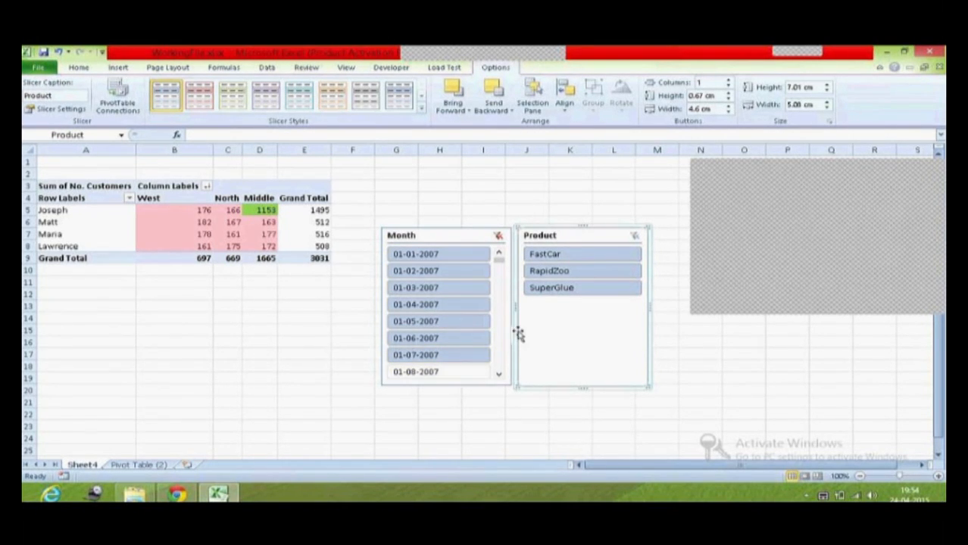
pyautogui.click(557, 254)
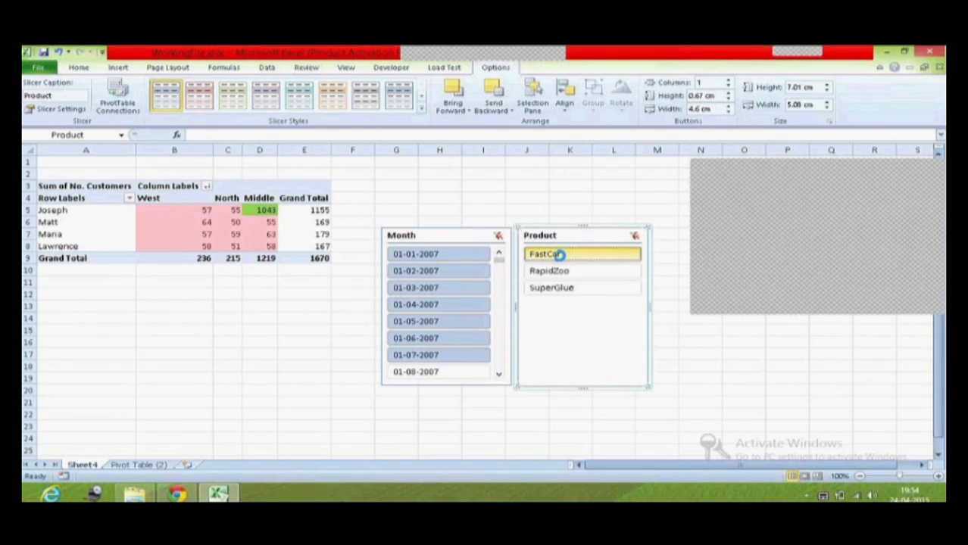
pyautogui.keyDown('ctrl'); pyautogui.click(565, 294); pyautogui.keyUp('ctrl')
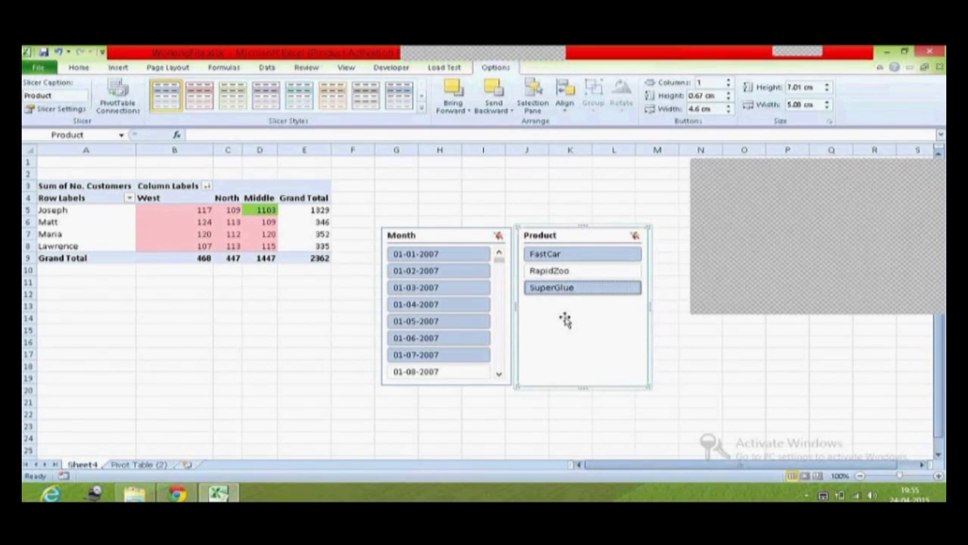
# Reset the product and month filters to include all items and delete both the Product and Month slicers.
pyautogui.keyDown('ctrl'); pyautogui.click(562, 270); pyautogui.keyUp('ctrl')
pyautogui.click(497, 236)
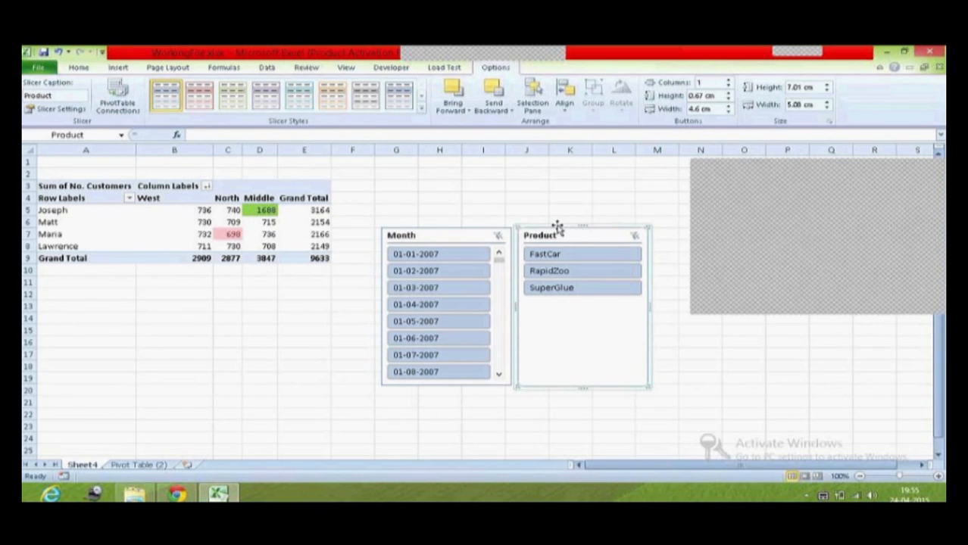
pyautogui.press('Delete')
pyautogui.click(456, 229)
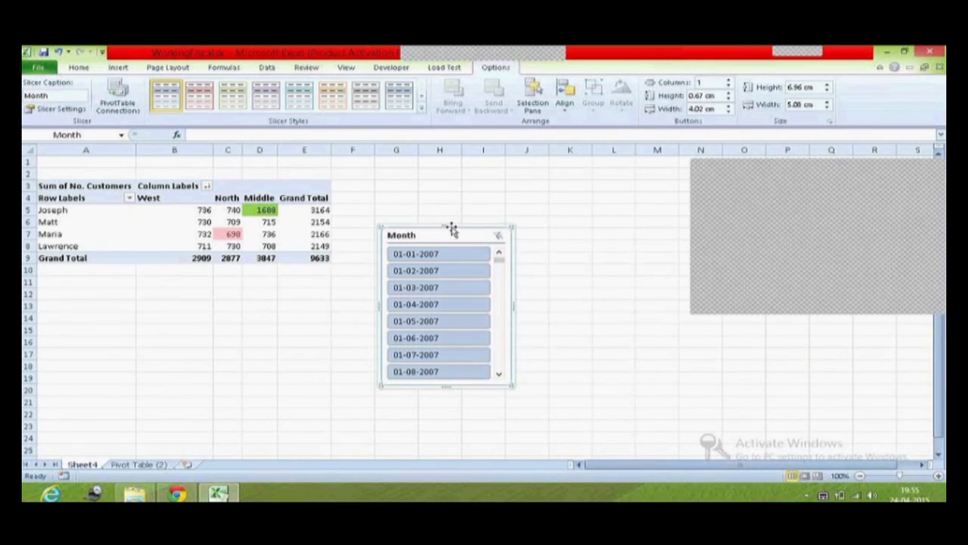
pyautogui.press('Delete')
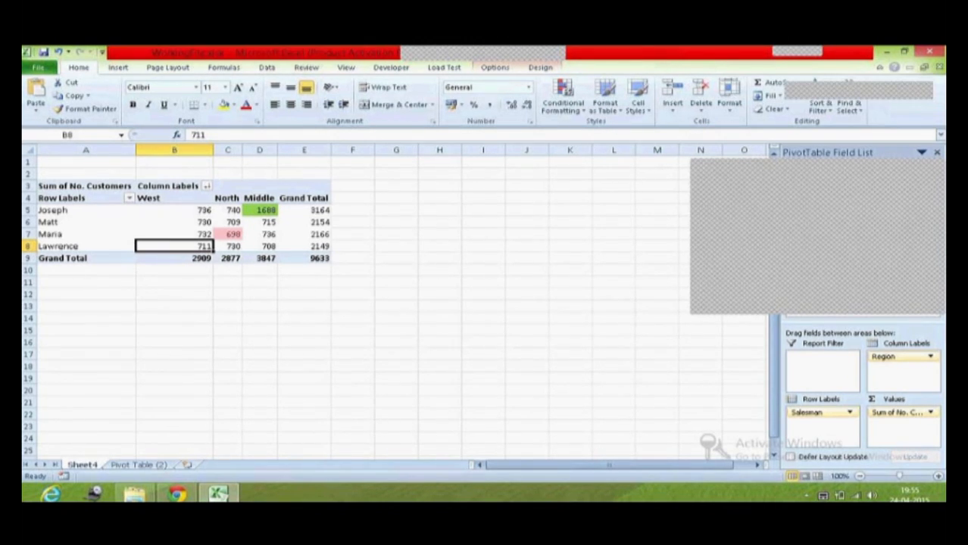
# Set the PivotTable's row labels to sort in descending order (Z to A) by Salesman.
pyautogui.click(66, 198)
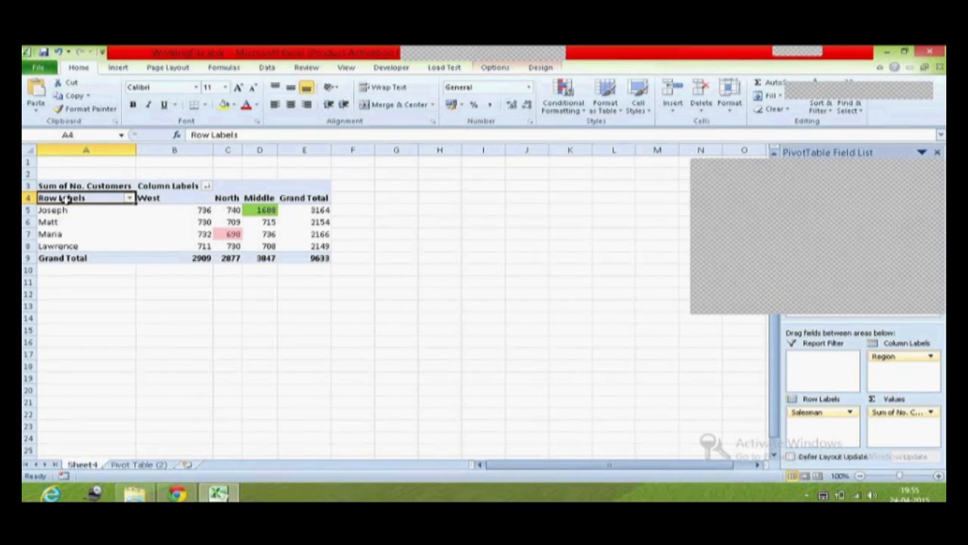
pyautogui.click(130, 198)
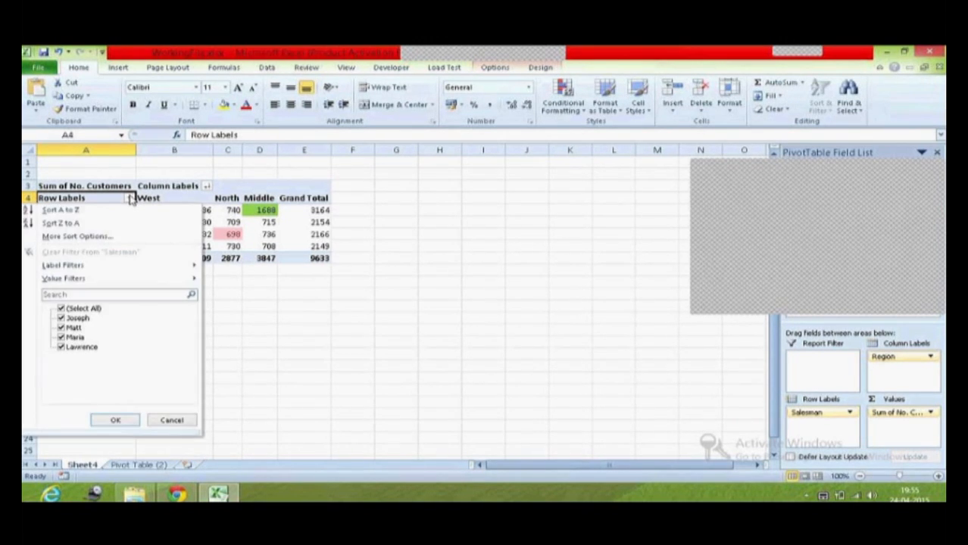
pyautogui.click(112, 238)
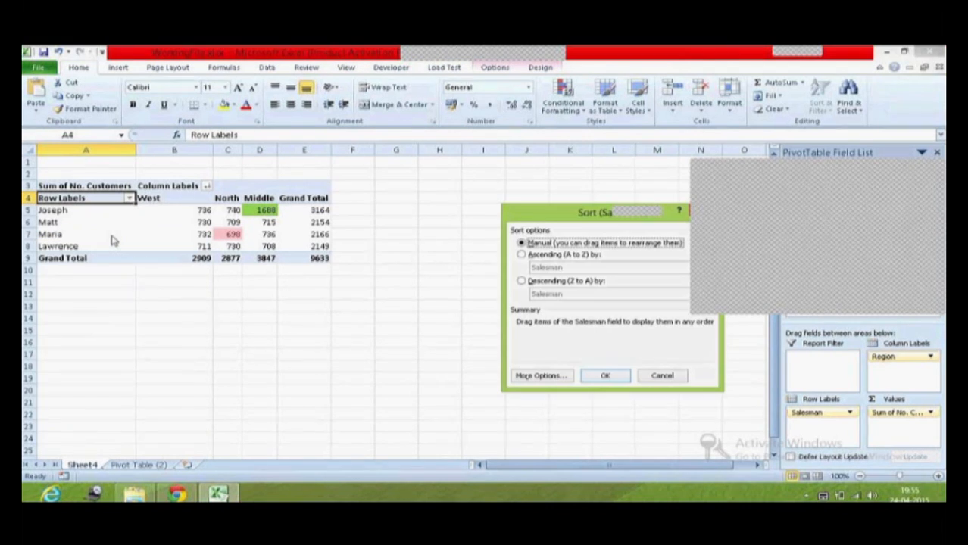
pyautogui.moveTo(582, 214); pyautogui.dragTo(469, 199)
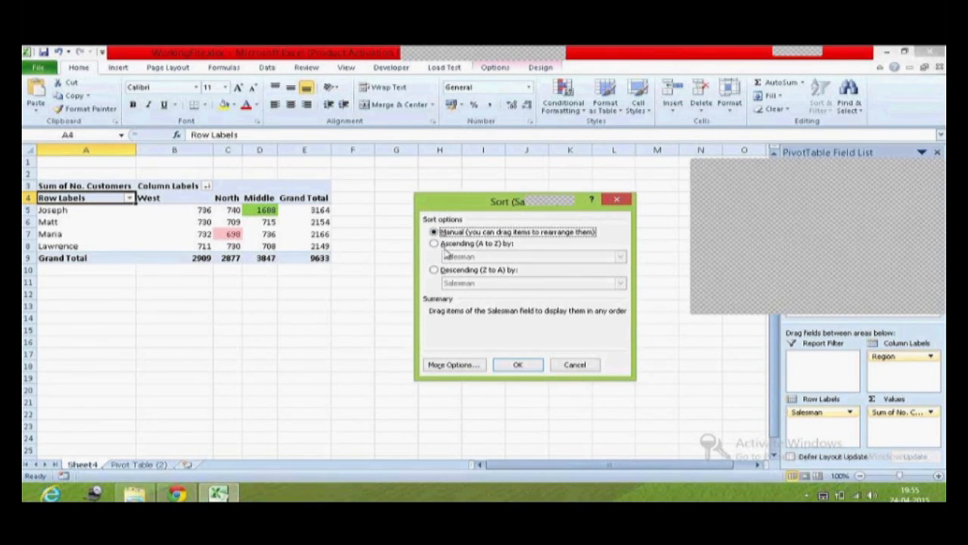
pyautogui.click(435, 245)
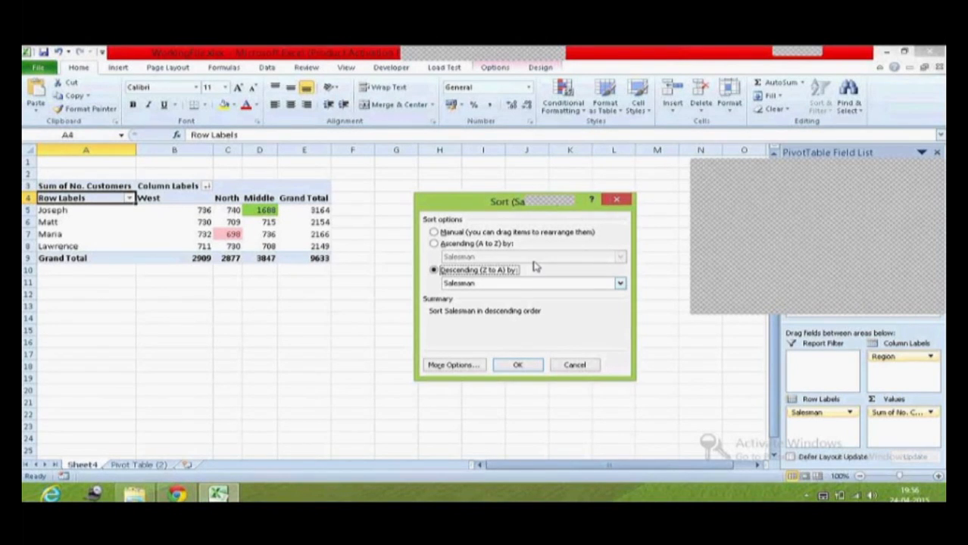
# Turn off automatic sorting on report updates, choose the custom salesman list as first key sort order, and apply the descending sort.
pyautogui.click(462, 366)
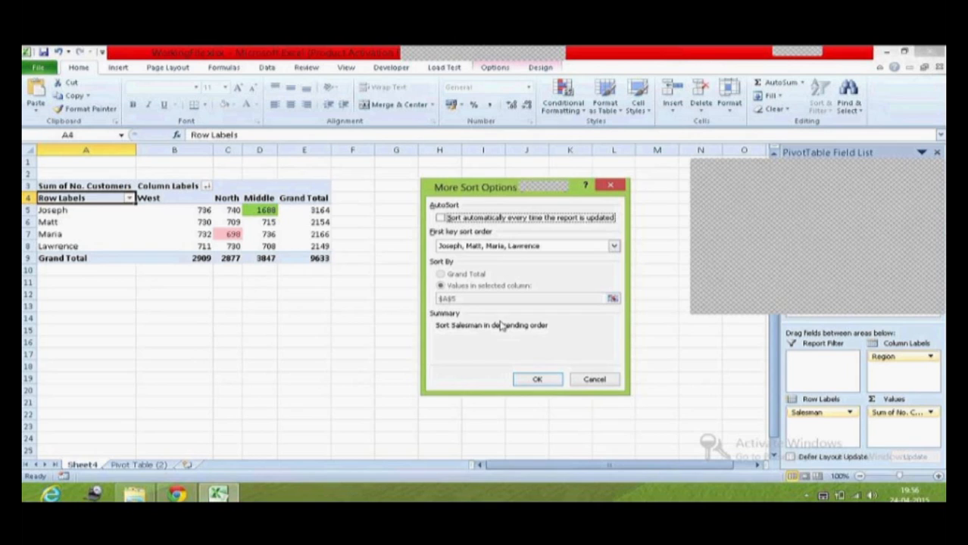
pyautogui.click(441, 219)
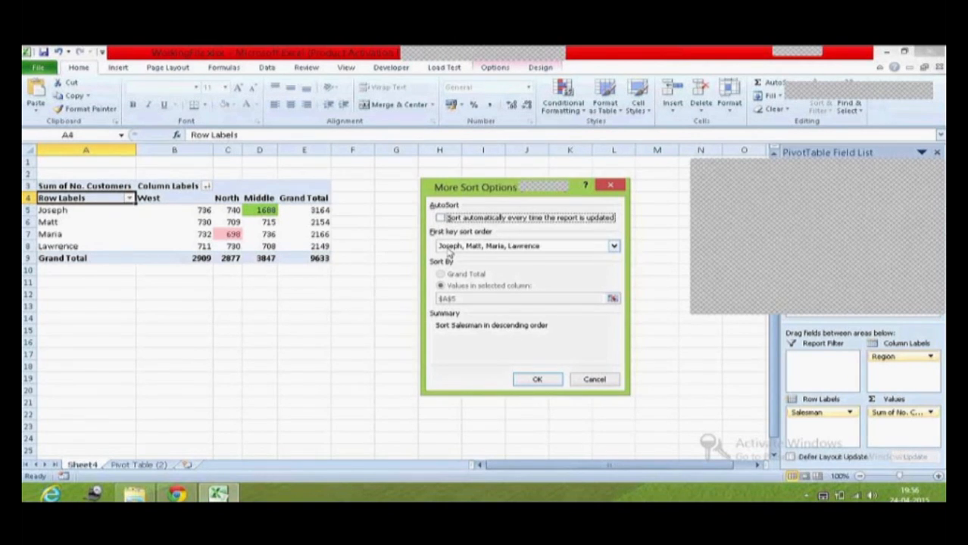
pyautogui.click(450, 250)
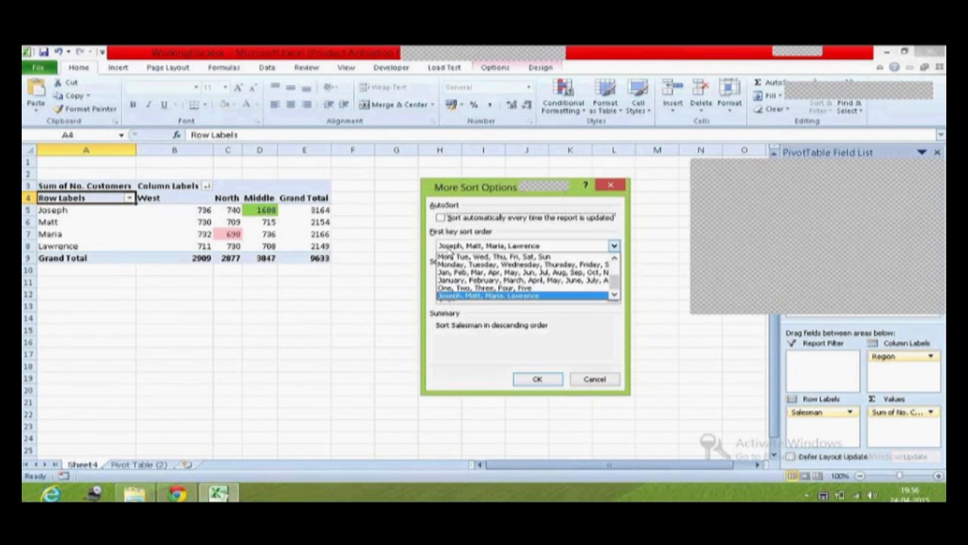
pyautogui.click(453, 297)
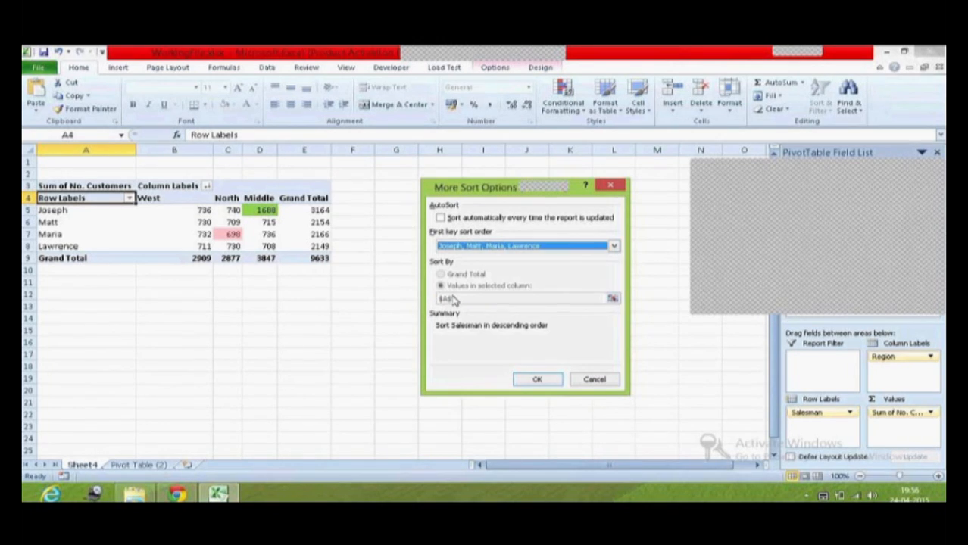
pyautogui.click(537, 382)
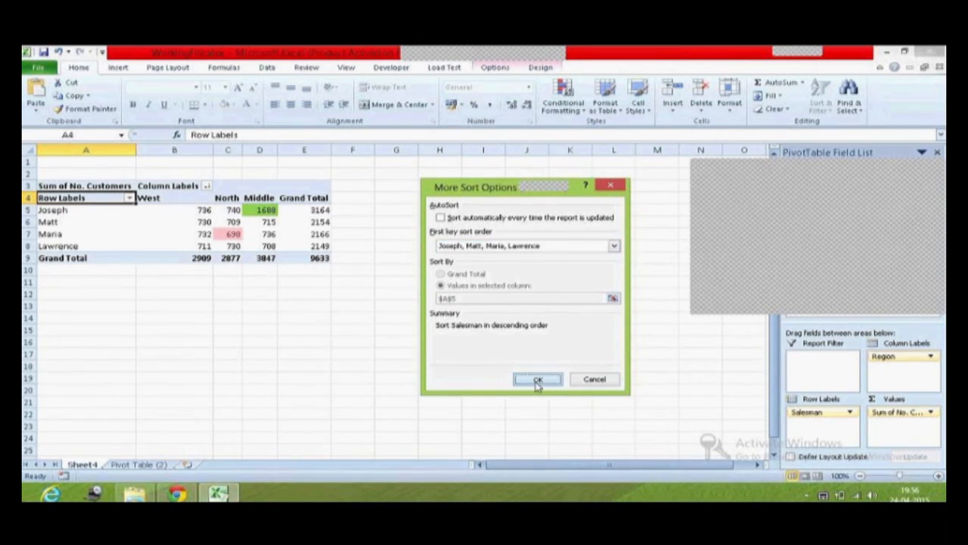
pyautogui.click(525, 365)
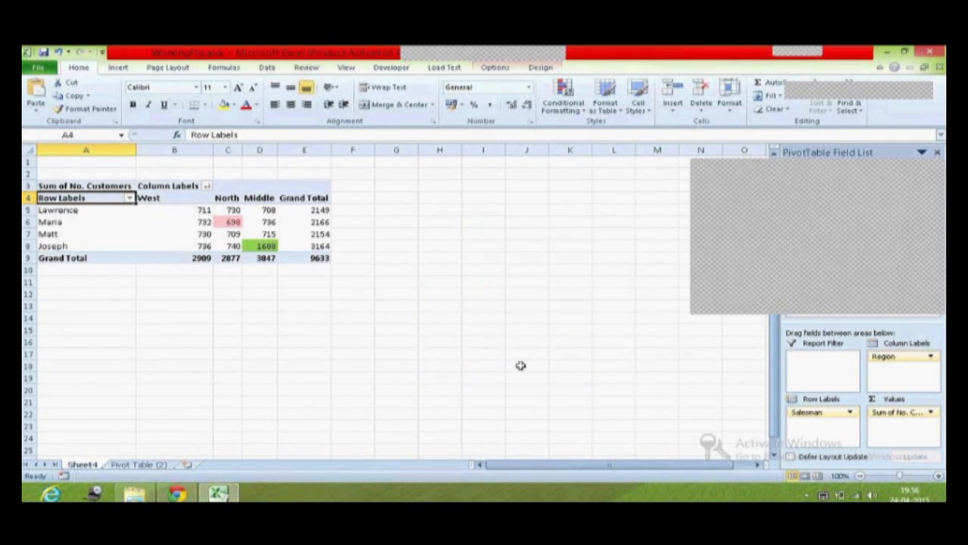
pyautogui.click(447, 353)
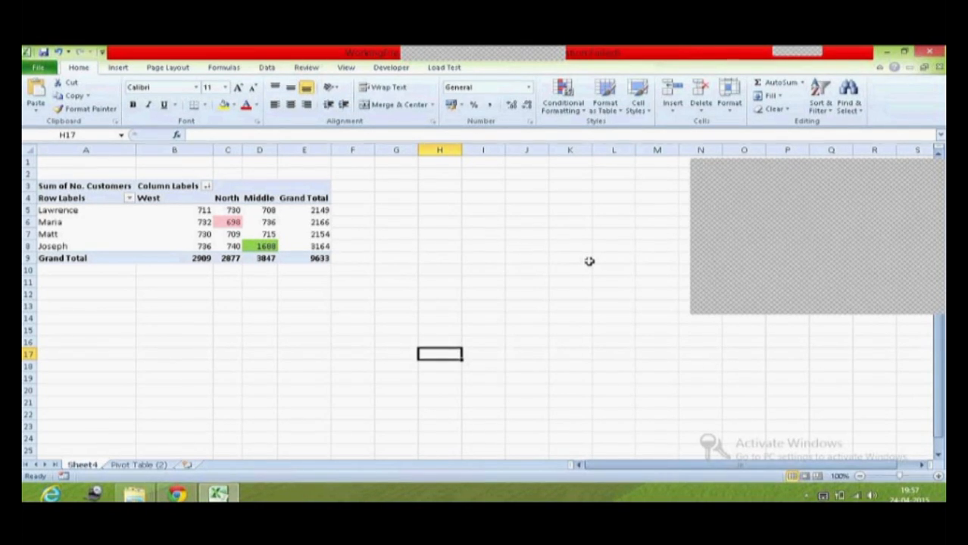
pyautogui.moveTo(51, 213); pyautogui.dragTo(51, 224)
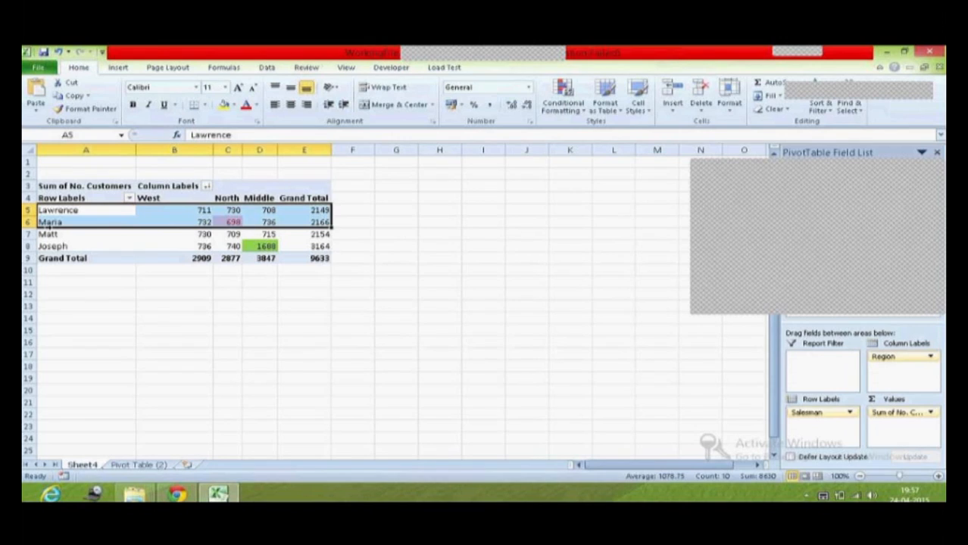
pyautogui.click(235, 277)
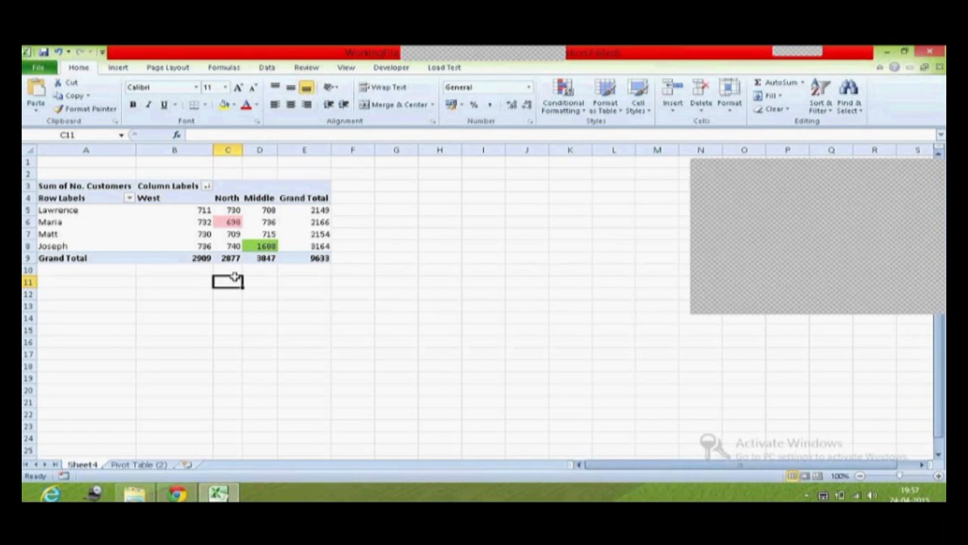
pyautogui.click(353, 318)
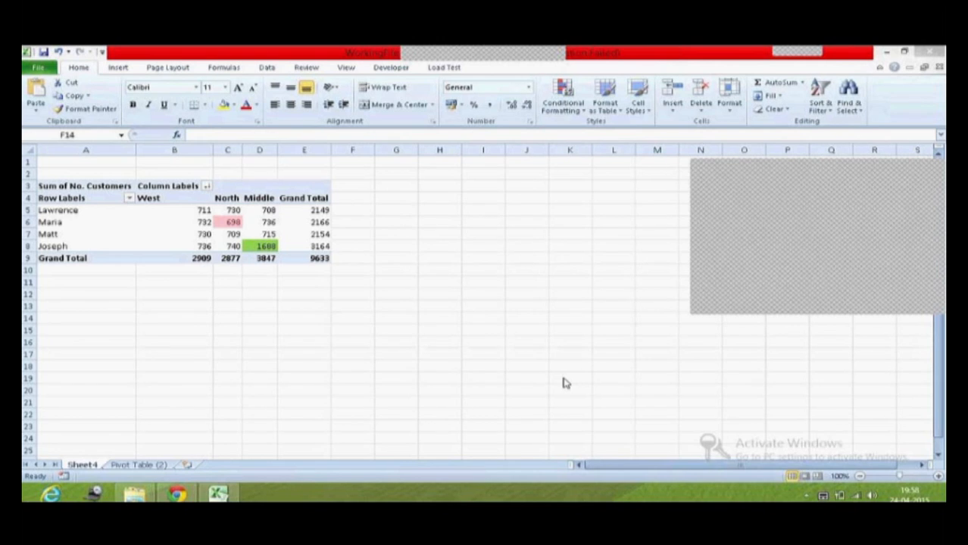
pyautogui.click(307, 258)
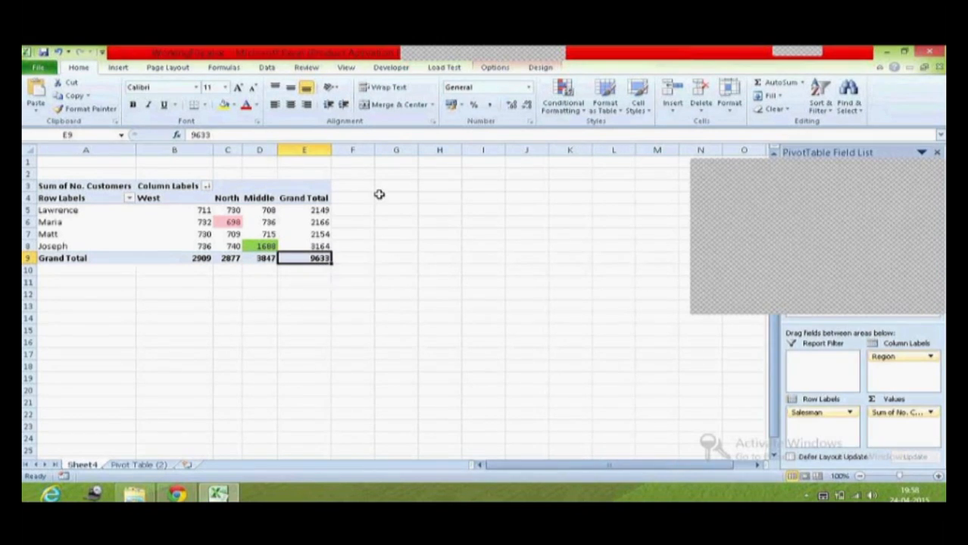
pyautogui.click(561, 110)
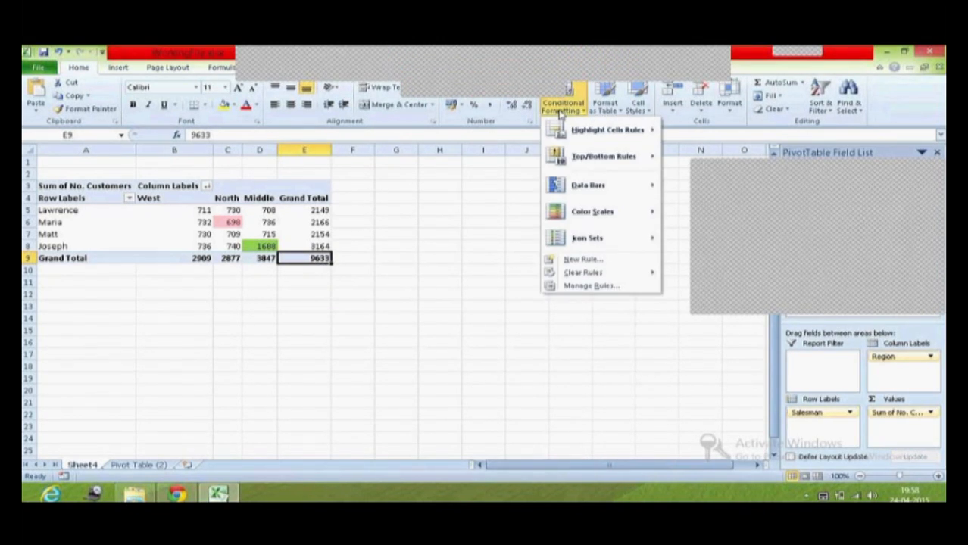
pyautogui.moveTo(615, 239)
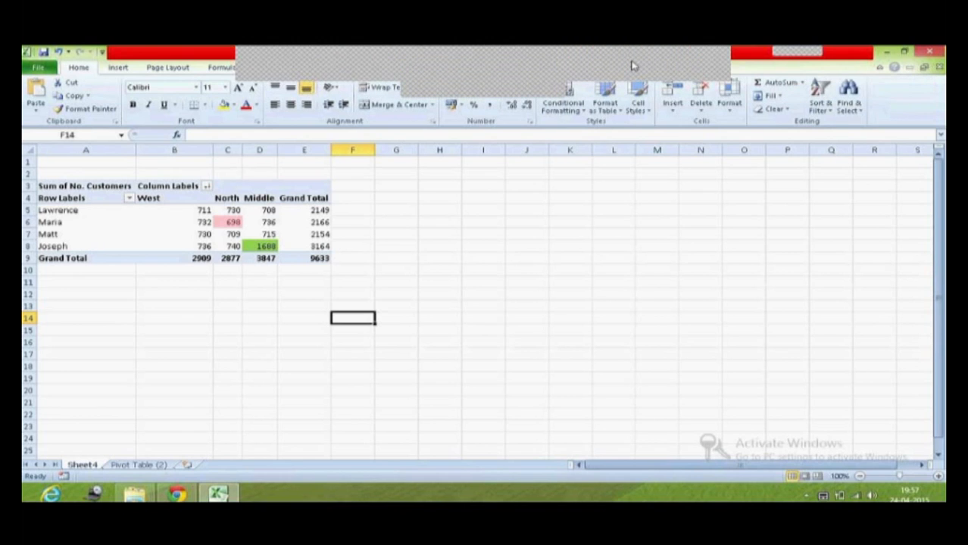
pyautogui.moveTo(311, 229)
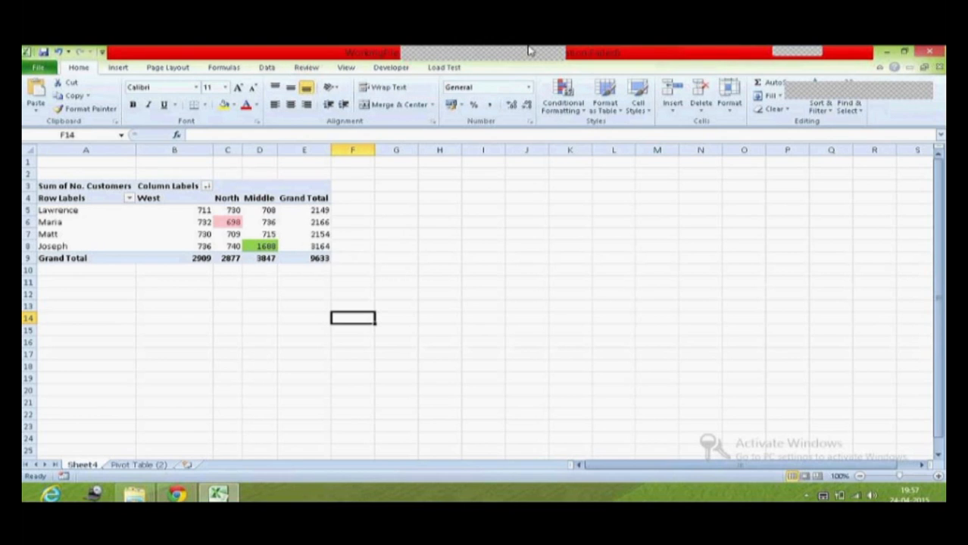